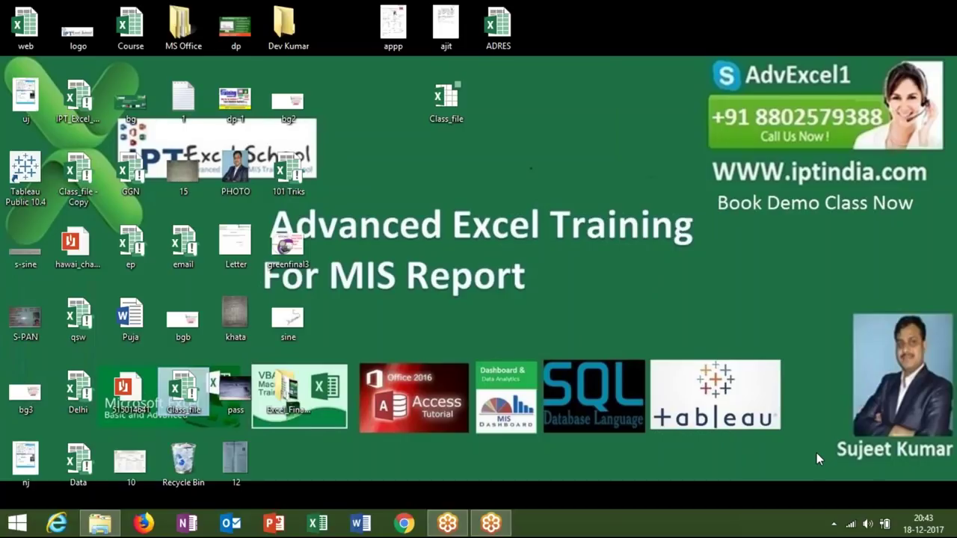
# Launch Excel and open the recent IPT_Excel_School workbook.
pyautogui.click(317, 523)
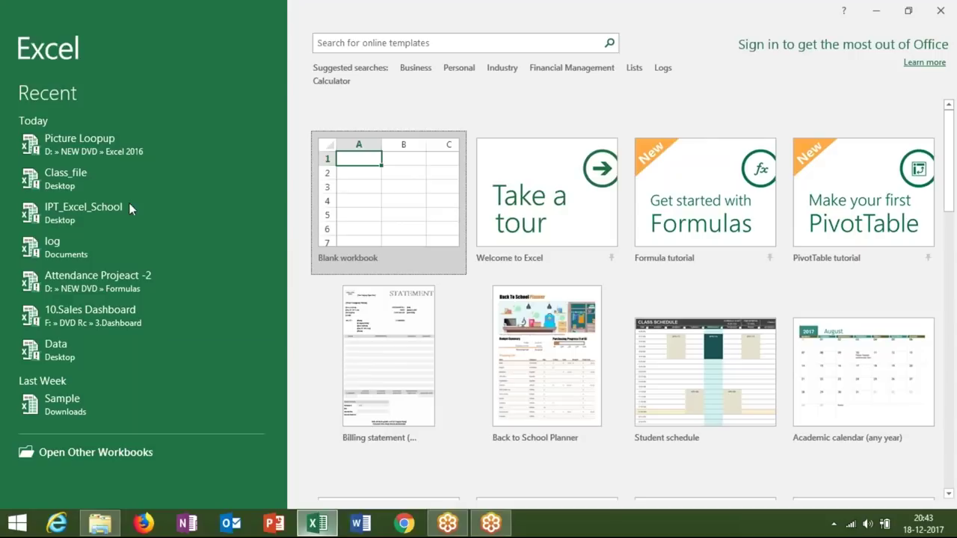
pyautogui.click(99, 209)
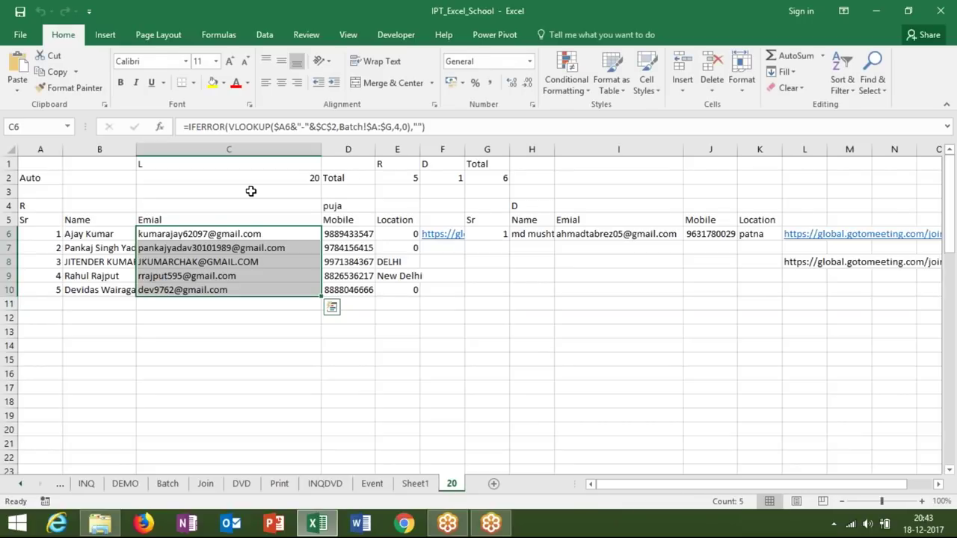
# Enter 20.45 in C2 so the lists refresh.
pyautogui.click(260, 180)
pyautogui.write('2')
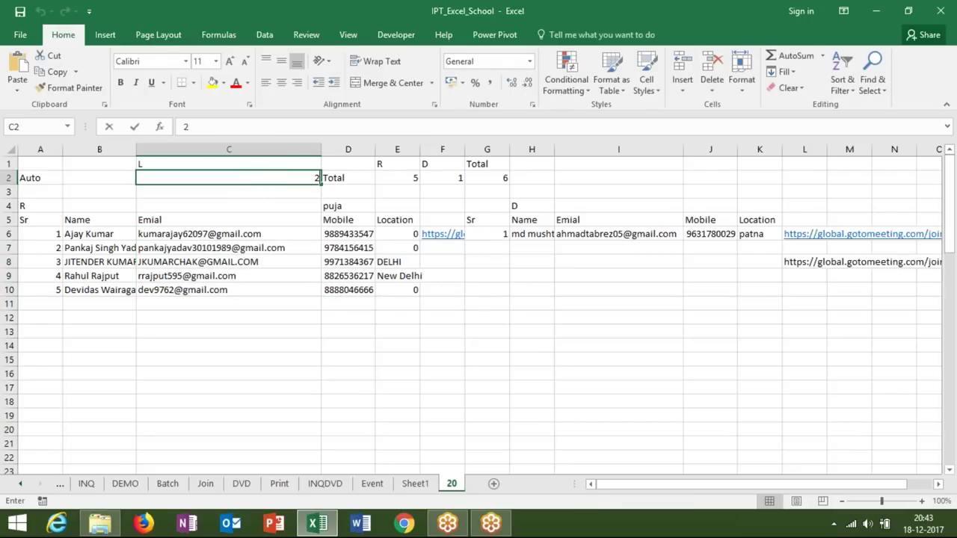
pyautogui.write('0.45')
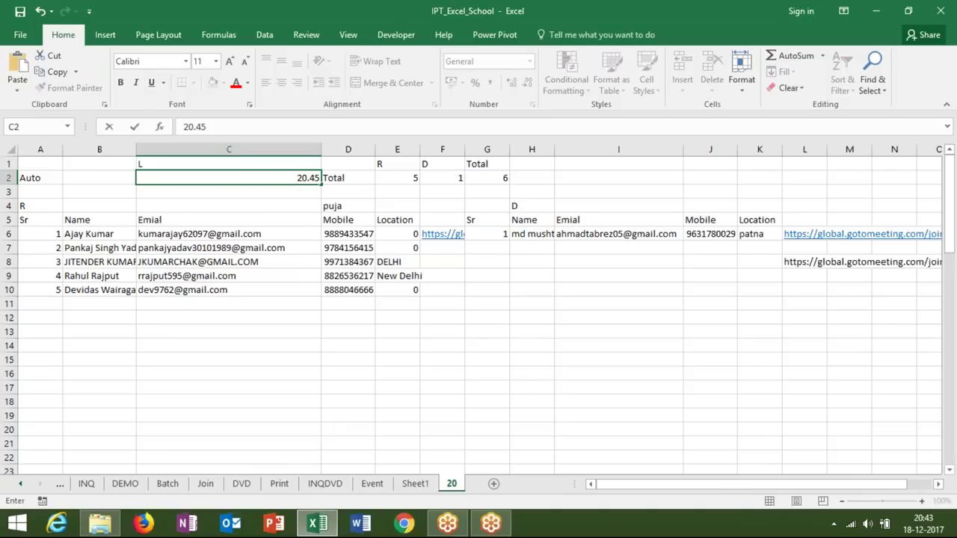
pyautogui.press('Return')
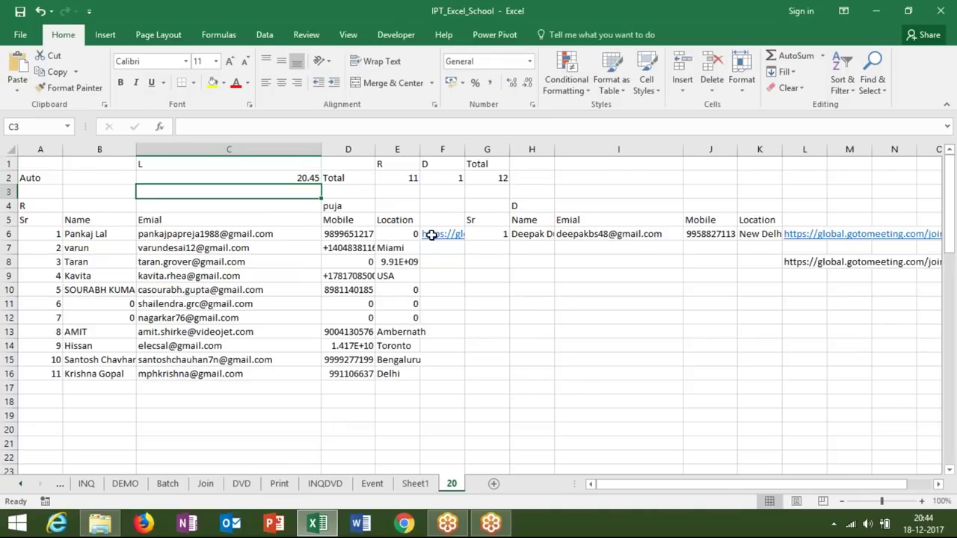
# Paste the copied content into F6, then select the email formulas in C6:C16.
pyautogui.click(431, 235)
pyautogui.hotkey('ctrl', 'v')
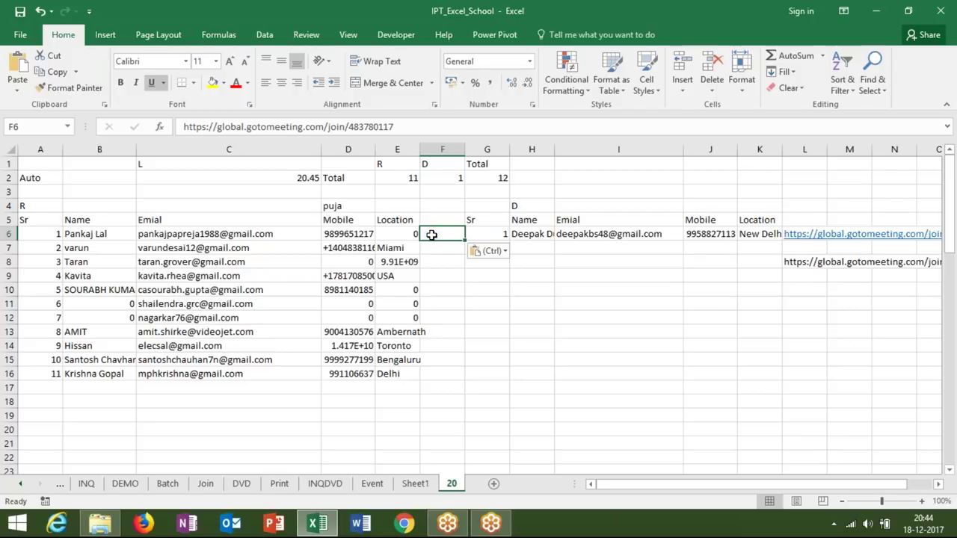
pyautogui.press('Left')
pyautogui.press('Left')
pyautogui.press('Left')
pyautogui.hotkey('shift', 'Down')
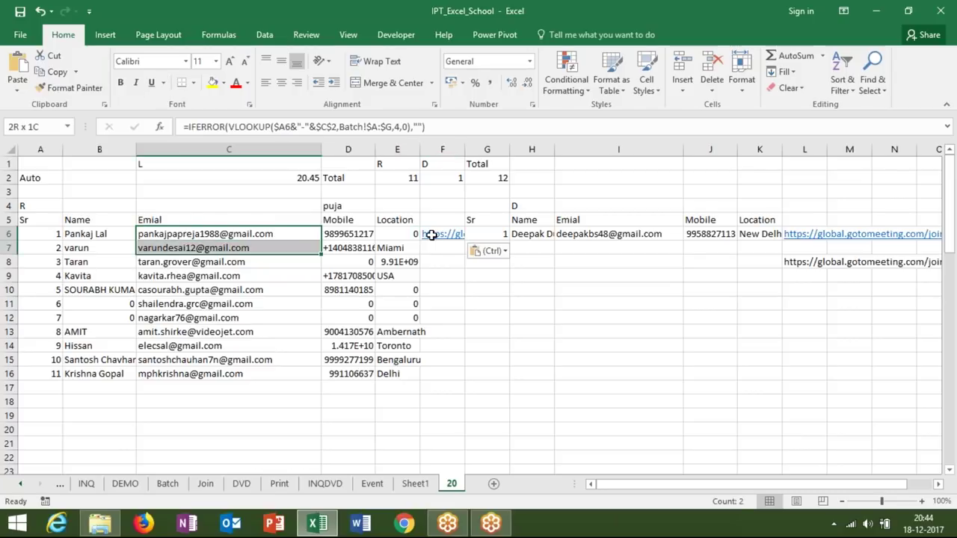
pyautogui.hotkey('shift', 'Down')
pyautogui.hotkey('ctrl', 'shift', 'Down')
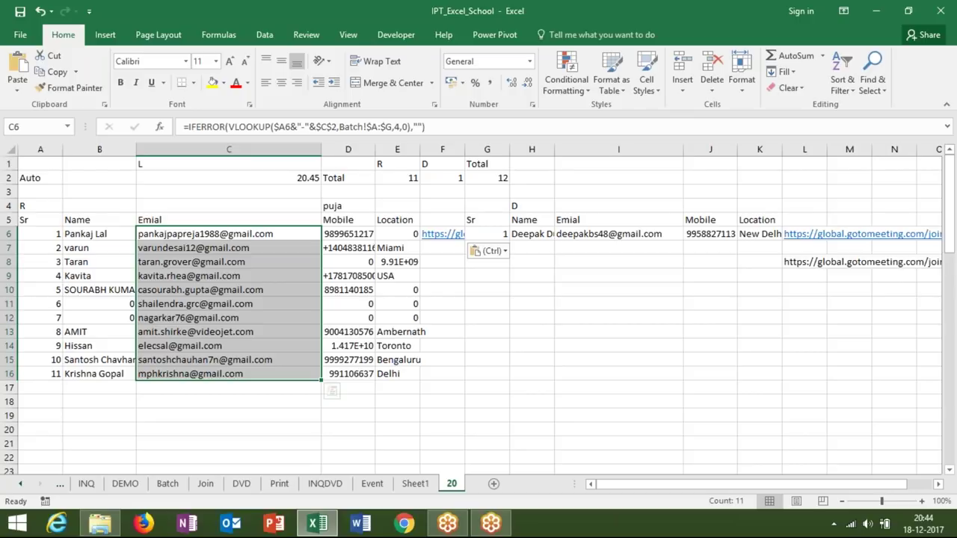
# Save IPT_Excel_School and minimise Excel to show the desktop.
pyautogui.click(20, 11)
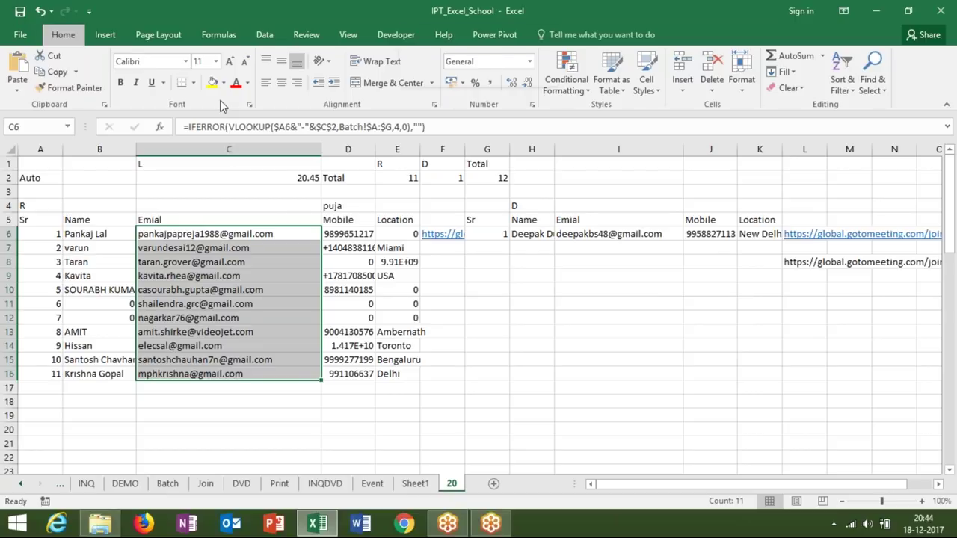
pyautogui.hotkey('alt', 'd')
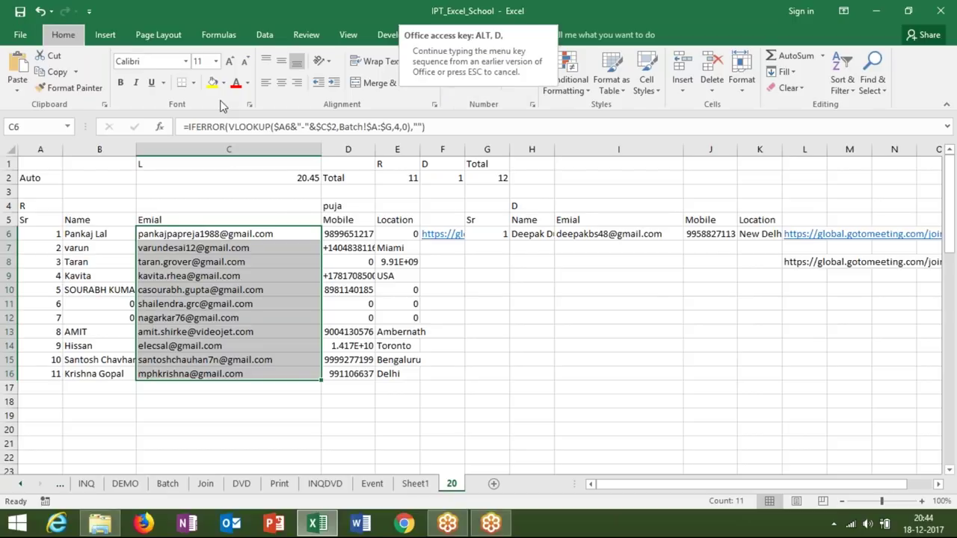
pyautogui.press('super+d')
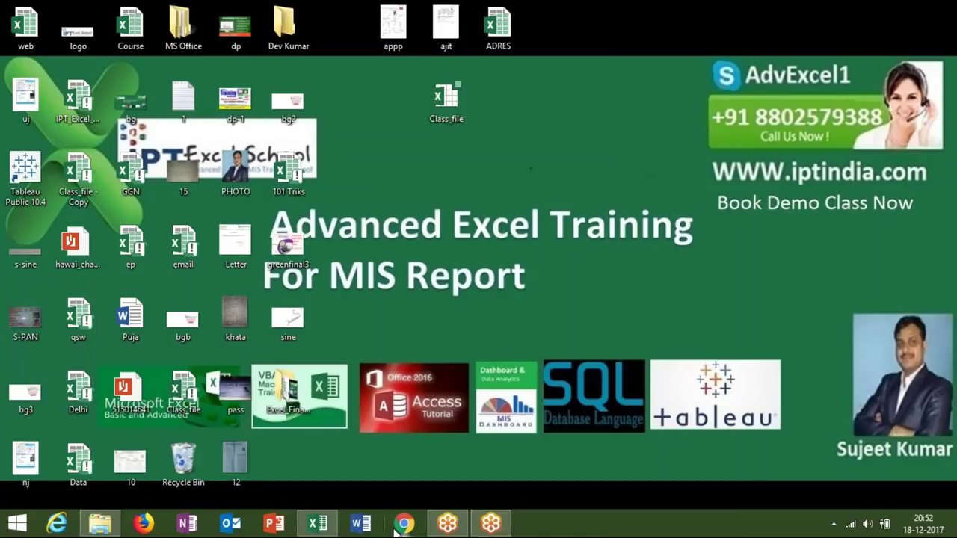
# Close the IPT_Excel_School workbook and exit Excel.
pyautogui.click(322, 527)
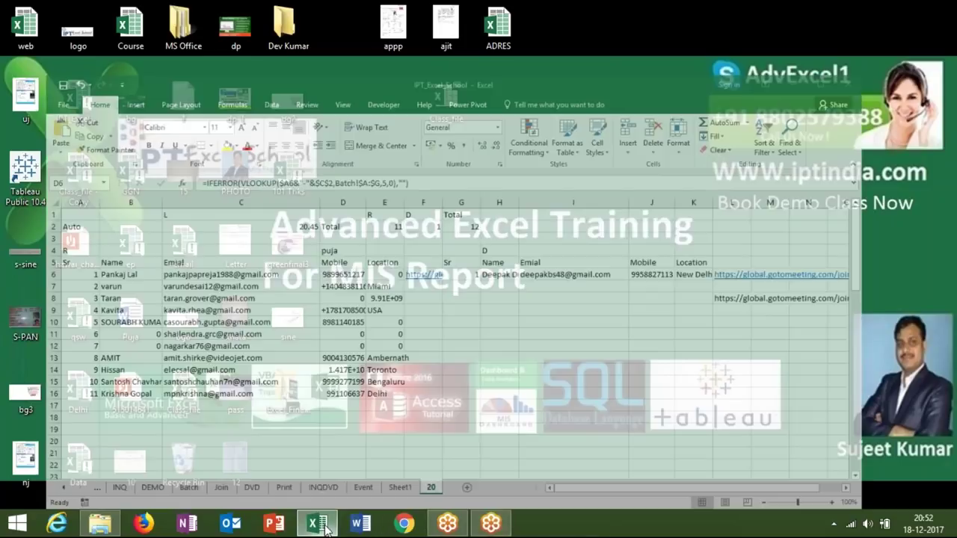
pyautogui.click(950, 15)
pyautogui.click(950, 15)
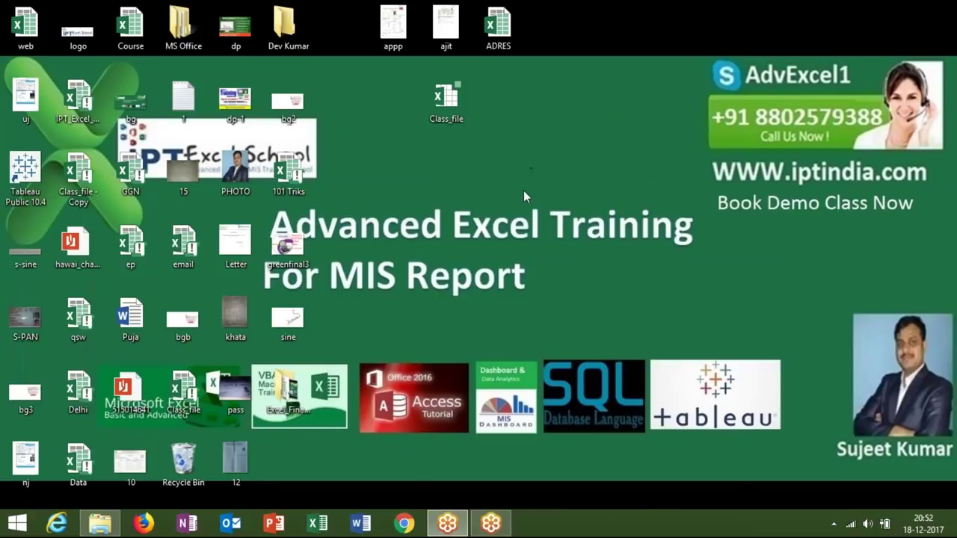
# Refresh the desktop and open the Class_file workbook from it.
pyautogui.rightClick(524, 188)
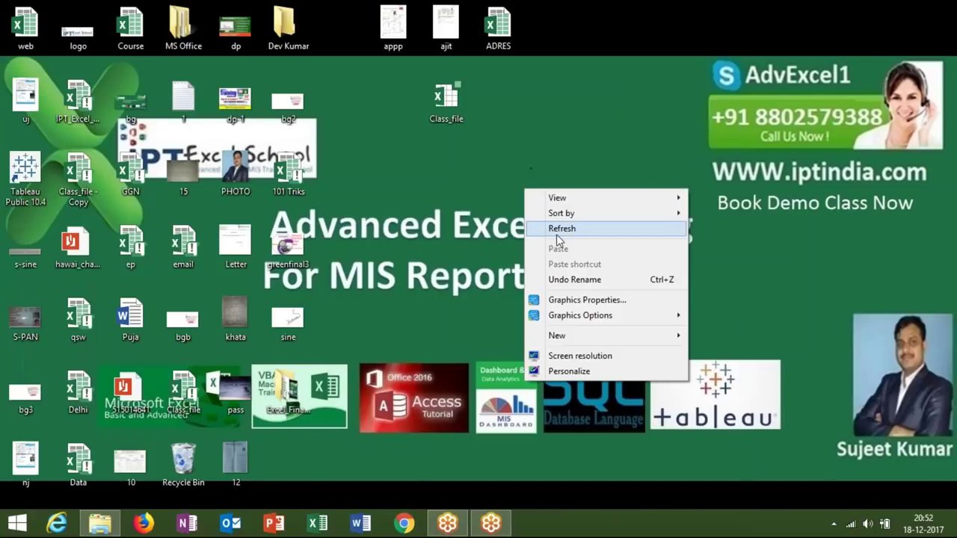
pyautogui.click(556, 235)
pyautogui.rightClick(484, 218)
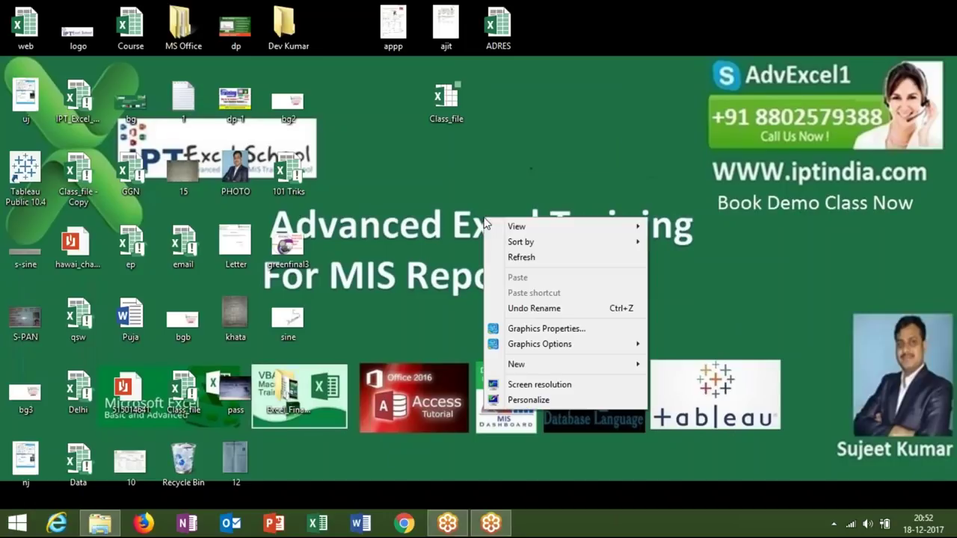
pyautogui.click(521, 257)
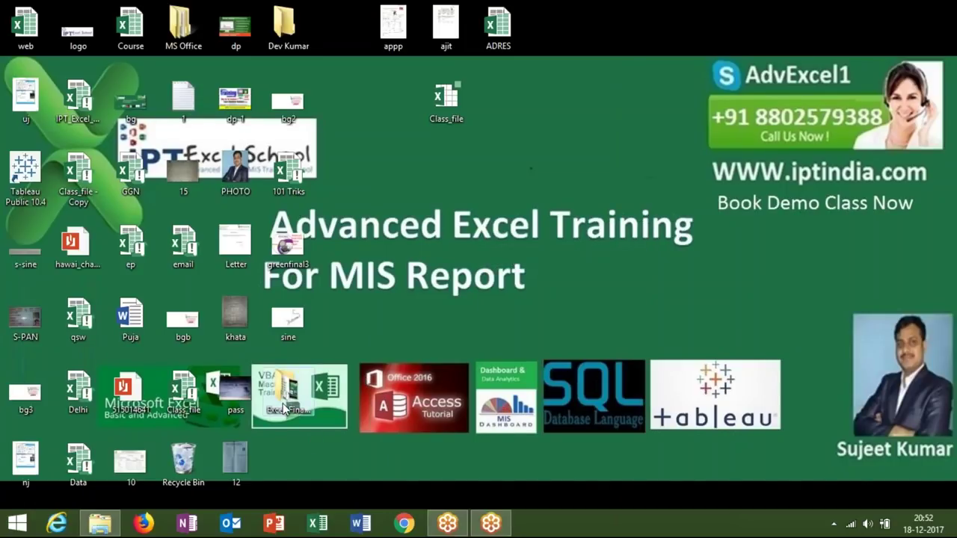
pyautogui.click(189, 396)
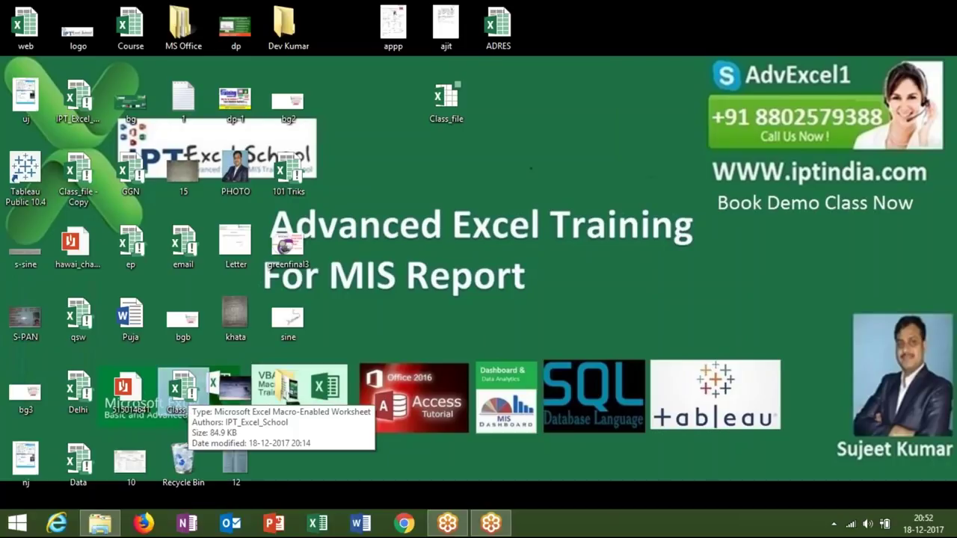
pyautogui.doubleClick(187, 397)
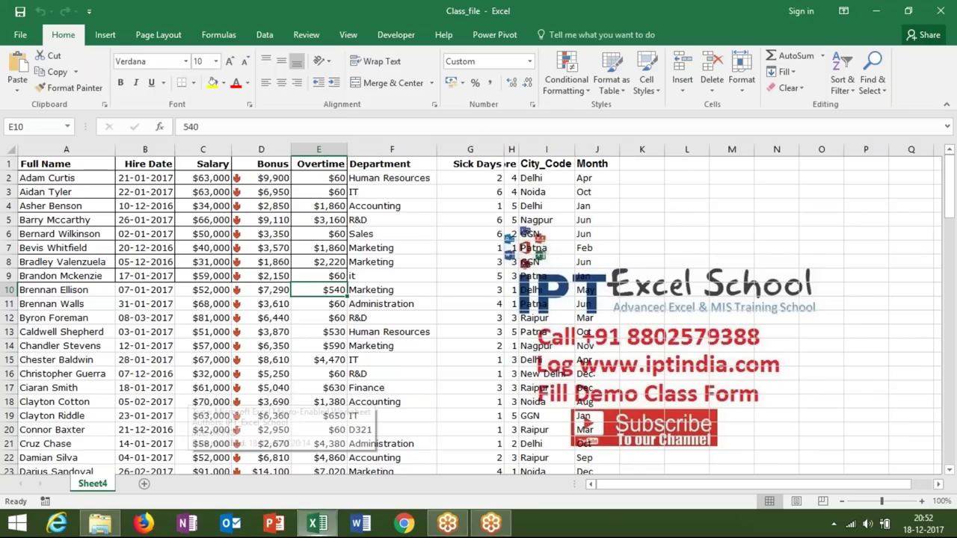
# Insert a new blank worksheet, Sheet1, beside Sheet4.
pyautogui.click(146, 485)
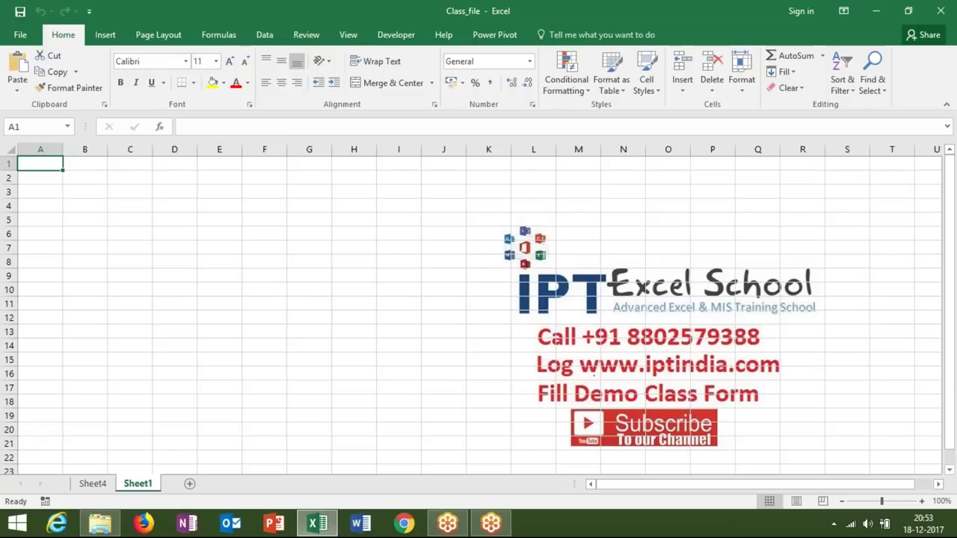
# Enter the MRP label in A5.
pyautogui.press('Down')
pyautogui.press('Down')
pyautogui.press('Down')
pyautogui.press('Down')
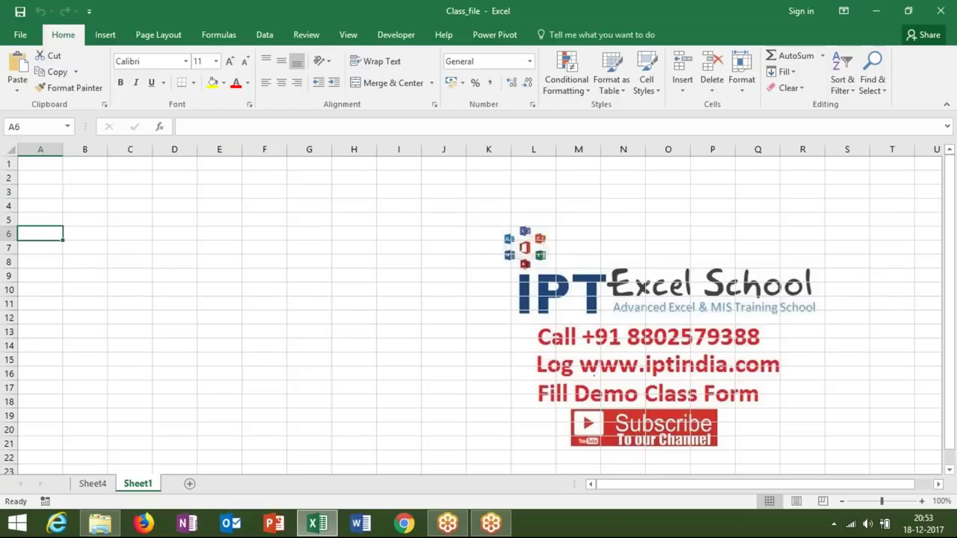
pyautogui.press('Up')
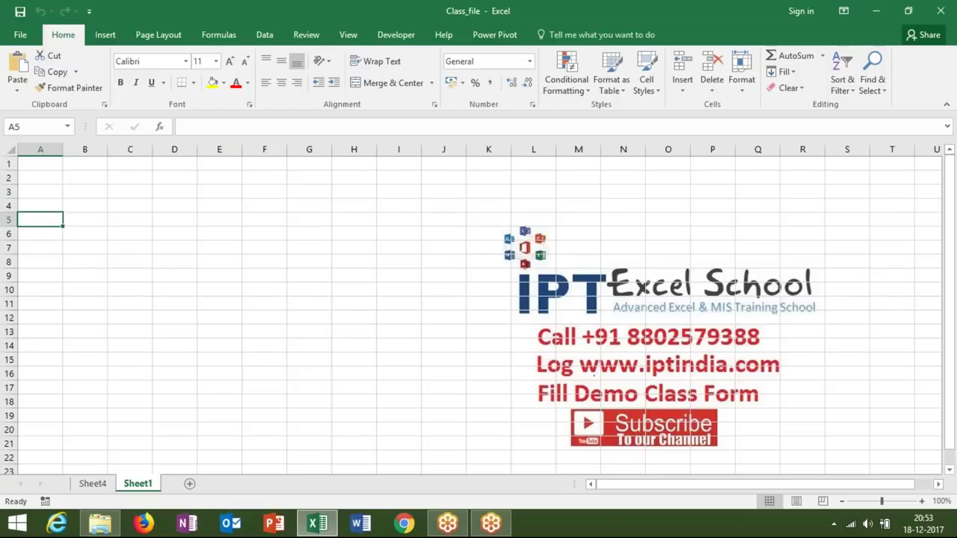
pyautogui.write('MRP')
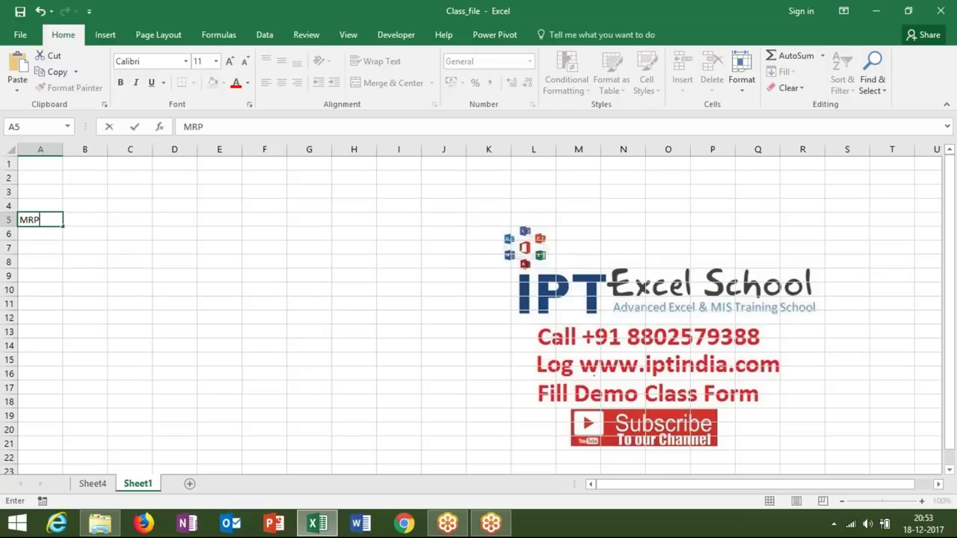
pyautogui.press('Tab')
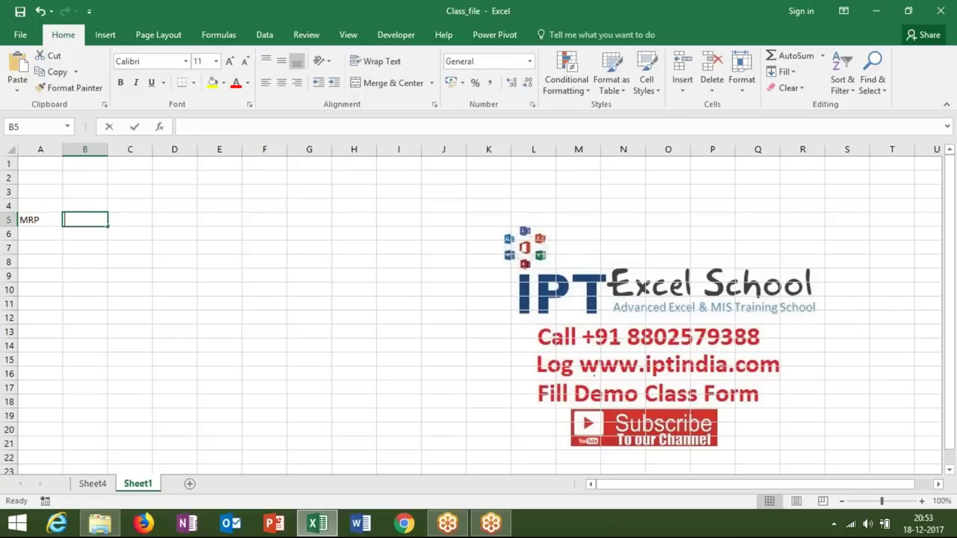
pyautogui.write('52')
pyautogui.press('Escape')
pyautogui.press('Up')
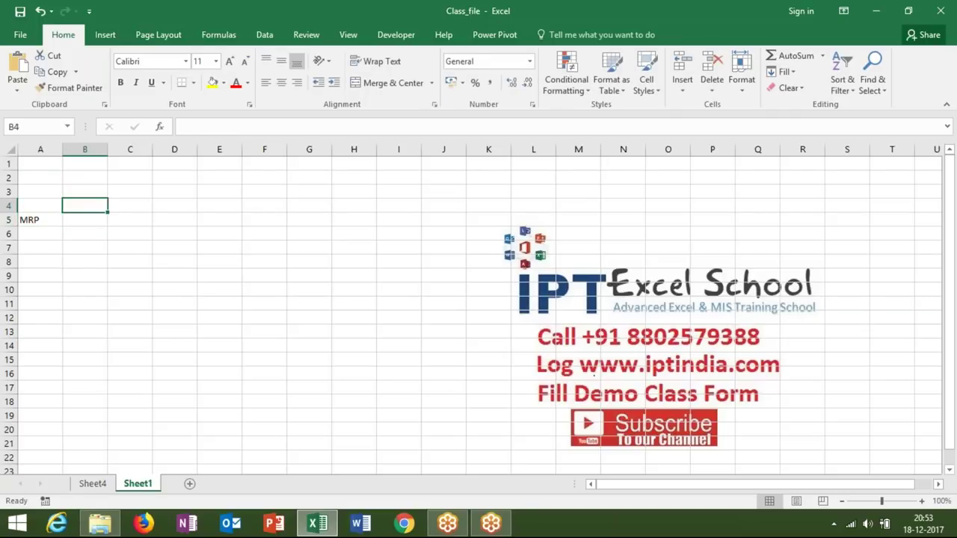
pyautogui.press('Left')
# Enter Cost in A4 with 50 in B4, and a ? placeholder in B5.
pyautogui.write('Cost')
pyautogui.press('Tab')
pyautogui.write('50')
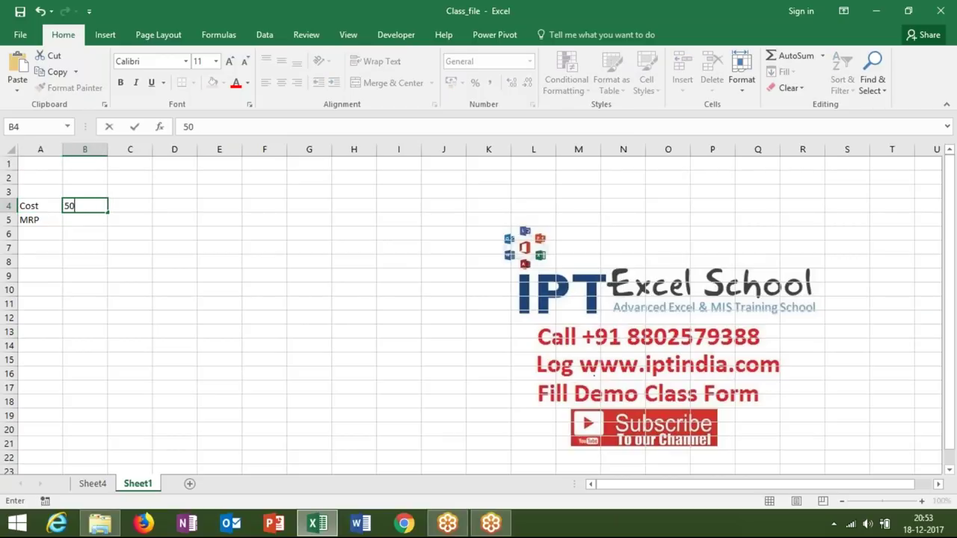
pyautogui.press('Return')
pyautogui.write('?')
pyautogui.press('Return')
pyautogui.press('Right')
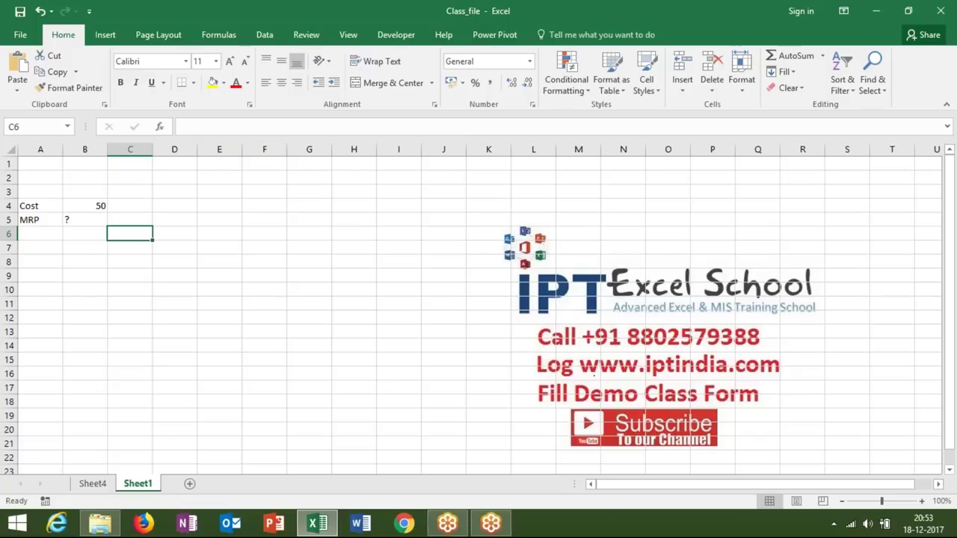
# Add the 5% markup: C6 =B4*5% and C7 =B4+C6, giving 52.5.
pyautogui.write('=')
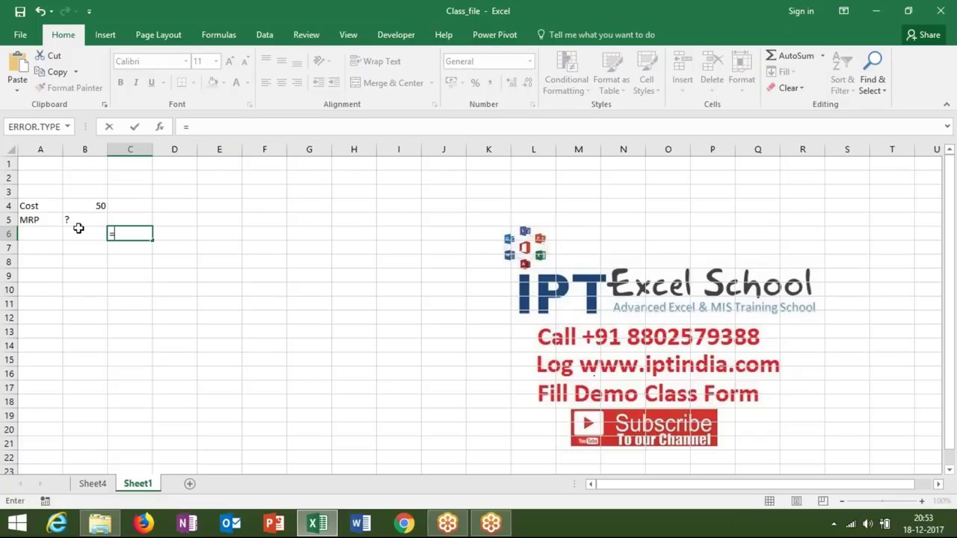
pyautogui.click(87, 203)
pyautogui.write('5')
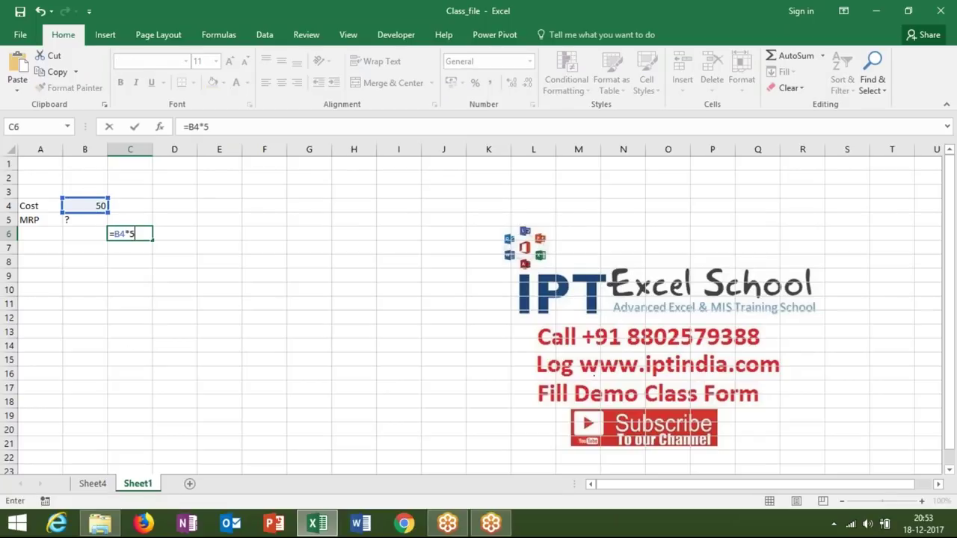
pyautogui.write('%')
pyautogui.press('Return')
pyautogui.write('=')
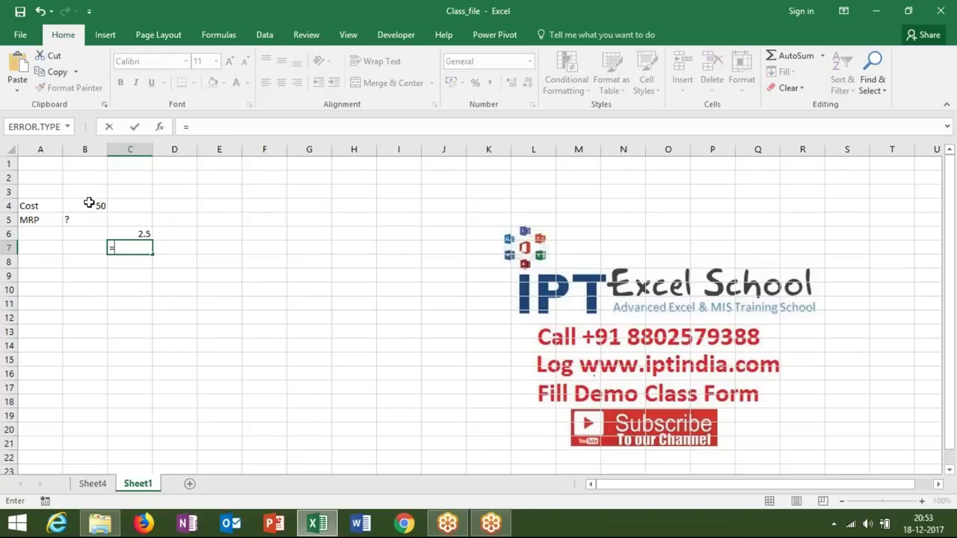
pyautogui.click(89, 203)
pyautogui.write('+')
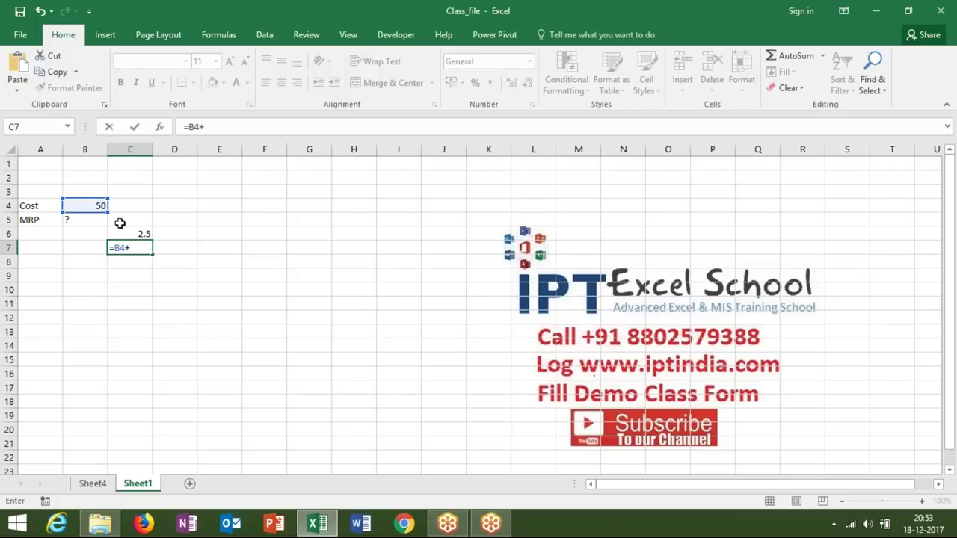
pyautogui.click(119, 231)
pyautogui.press('Return')
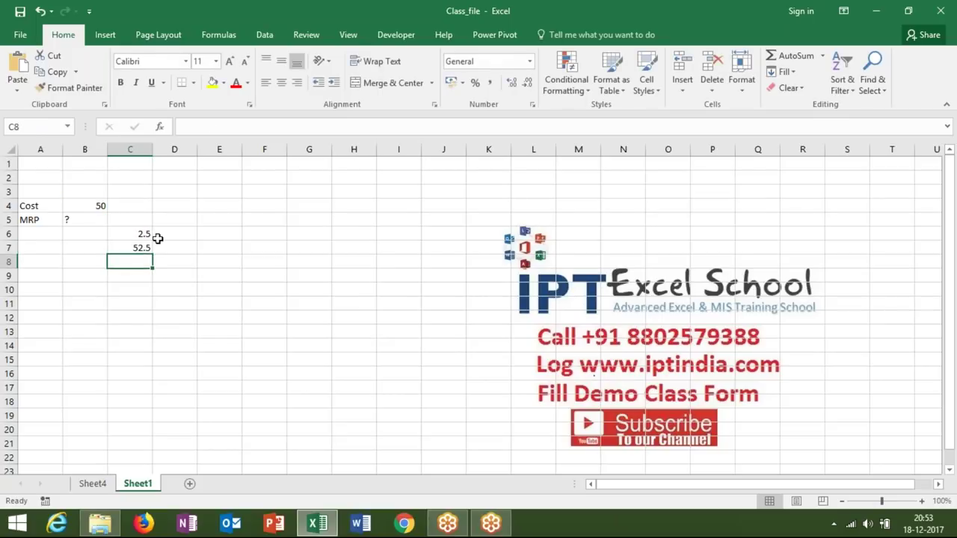
# Add the 10% markup: D6 =C7*10% and D7 =C7+D6, giving 57.75.
pyautogui.click(170, 236)
pyautogui.write('=')
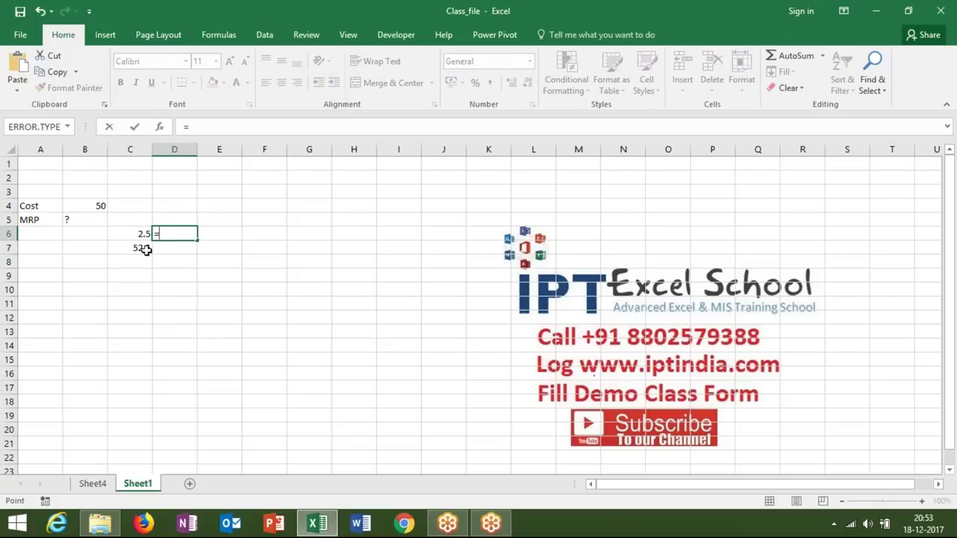
pyautogui.click(145, 249)
pyautogui.write('*10')
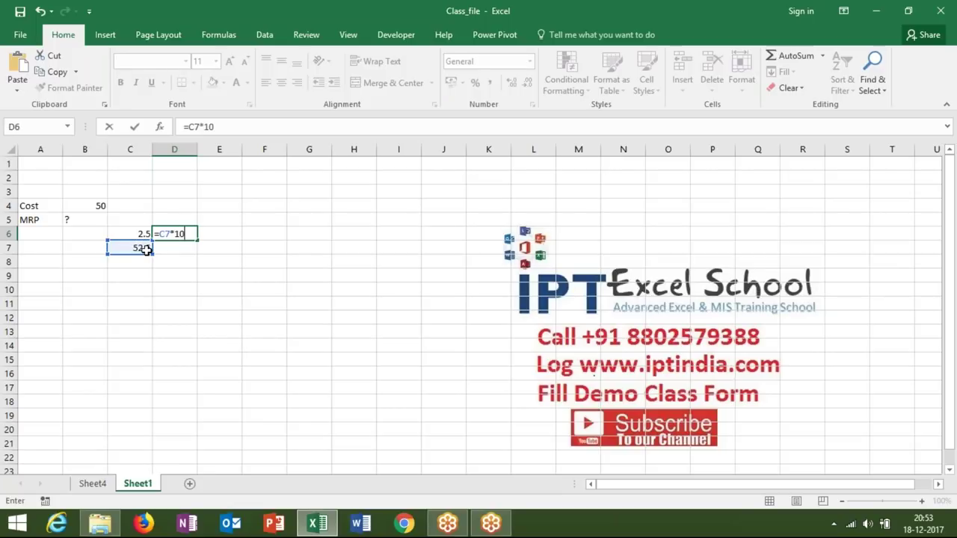
pyautogui.write('%')
pyautogui.press('Return')
pyautogui.write('=')
pyautogui.click(144, 249)
pyautogui.write('+')
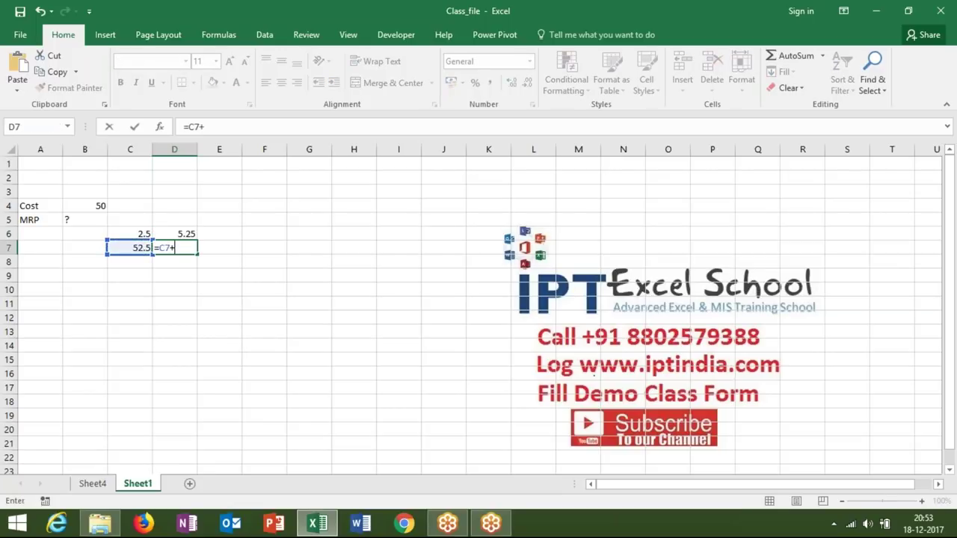
pyautogui.click(179, 234)
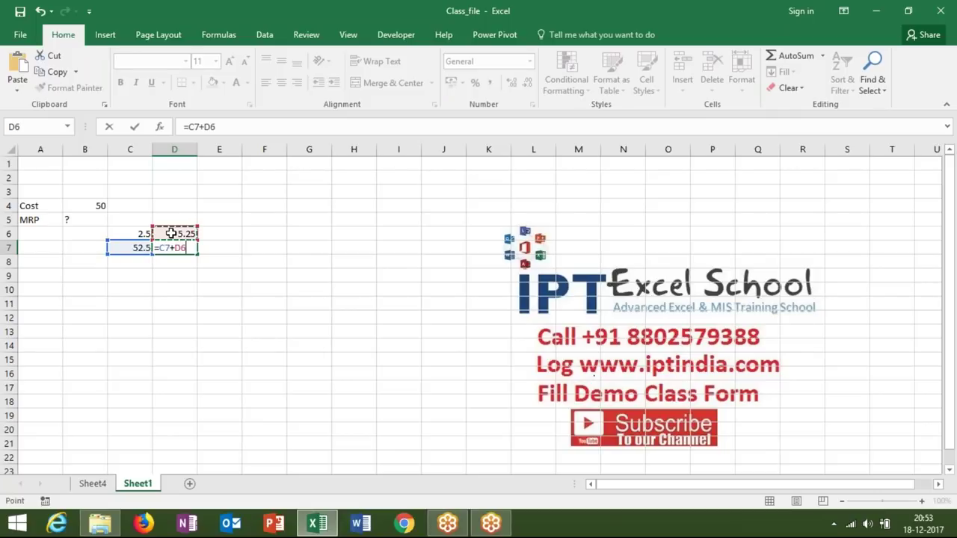
pyautogui.press('Return')
pyautogui.click(209, 230)
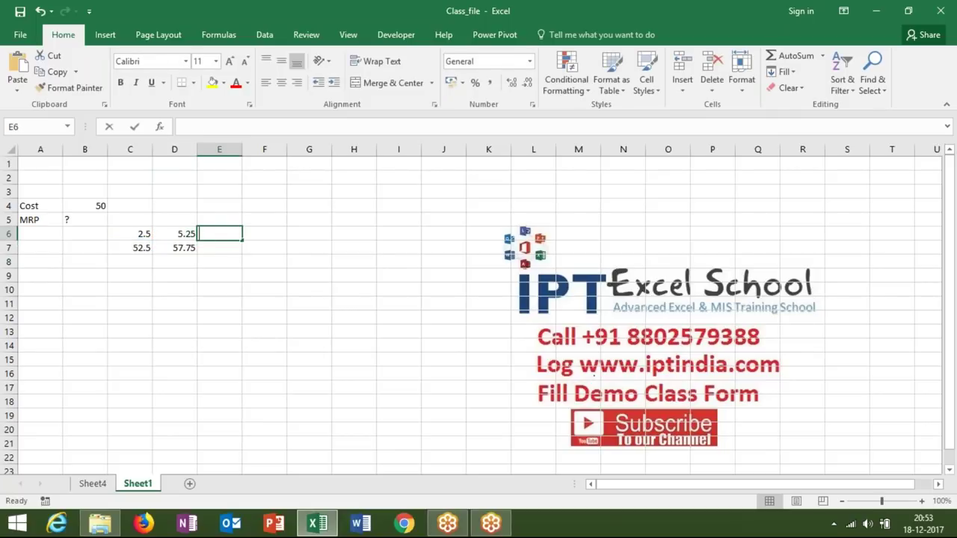
# Add the 15% markup: E6 =D7*15% (8.6625) and E7 =D7+E6 (66.4125).
pyautogui.write('=')
pyautogui.click(190, 249)
pyautogui.write('*10%`')
pyautogui.press('BackSpace')
pyautogui.press('BackSpace')
pyautogui.press('BackSpace')
pyautogui.write('5%')
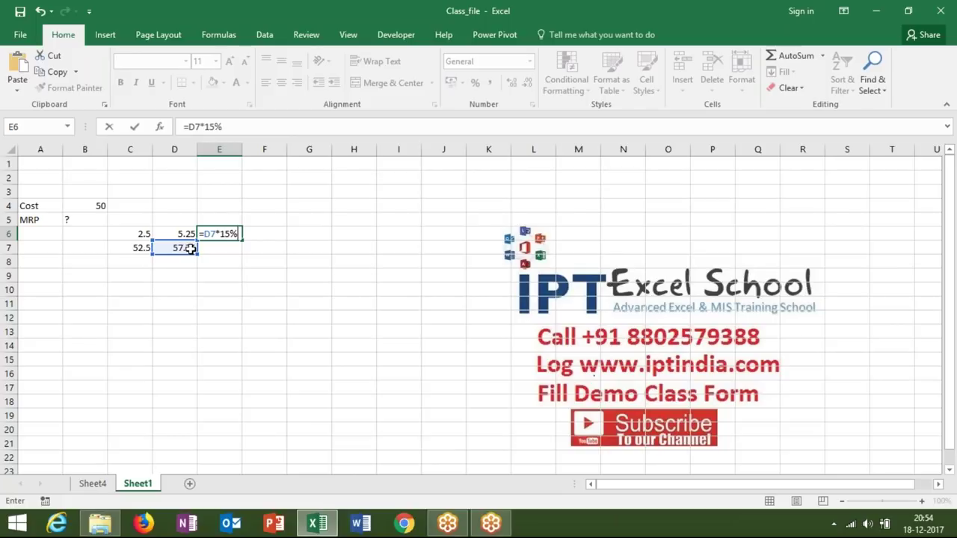
pyautogui.press('Return')
pyautogui.write('=')
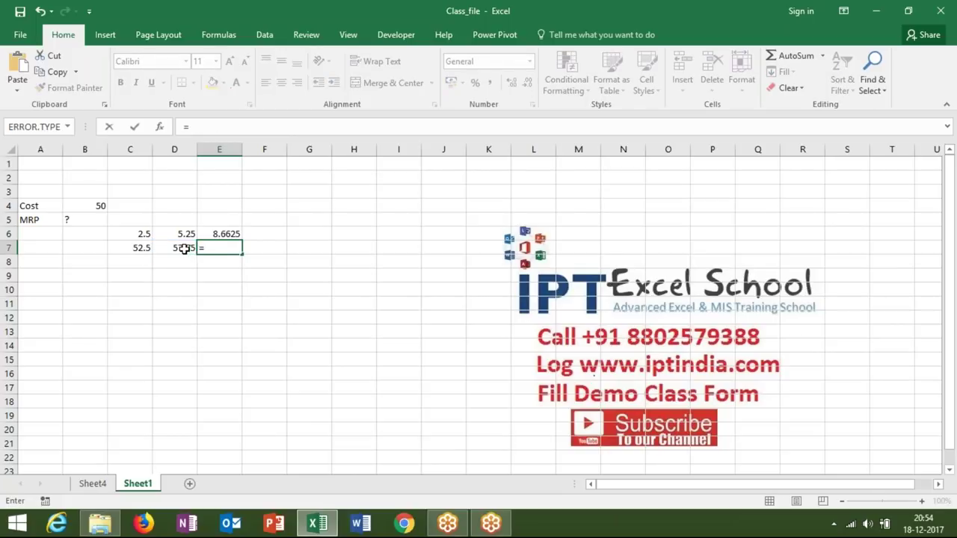
pyautogui.click(187, 247)
pyautogui.write('+')
pyautogui.click(209, 234)
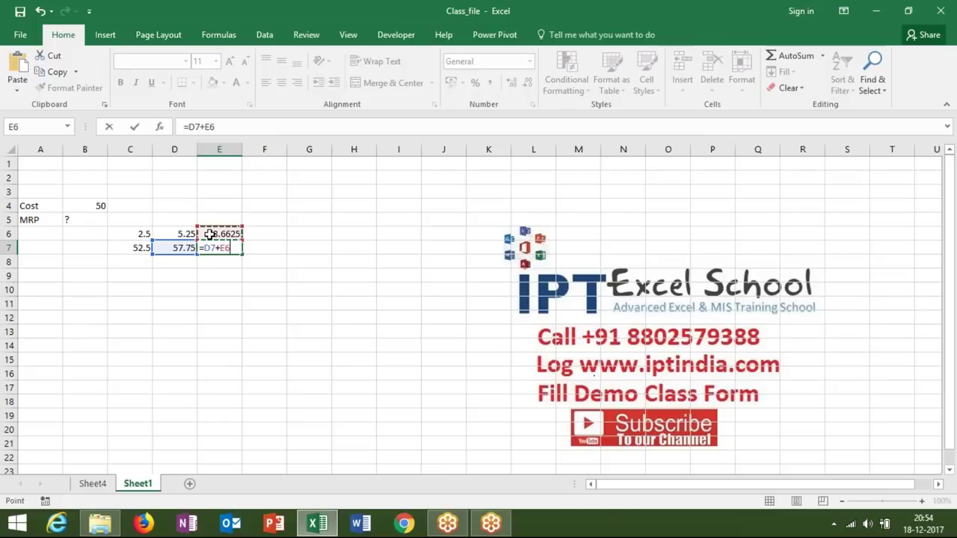
pyautogui.press('Return')
# Begin F6's markup formula with a reference to E7.
pyautogui.click(258, 234)
pyautogui.write('=')
pyautogui.click(237, 244)
# Complete F6 as the 20% markup of E7 and total F7 as =E7+F6, reaching 79.695.
pyautogui.write('*20')
pyautogui.press('Return')
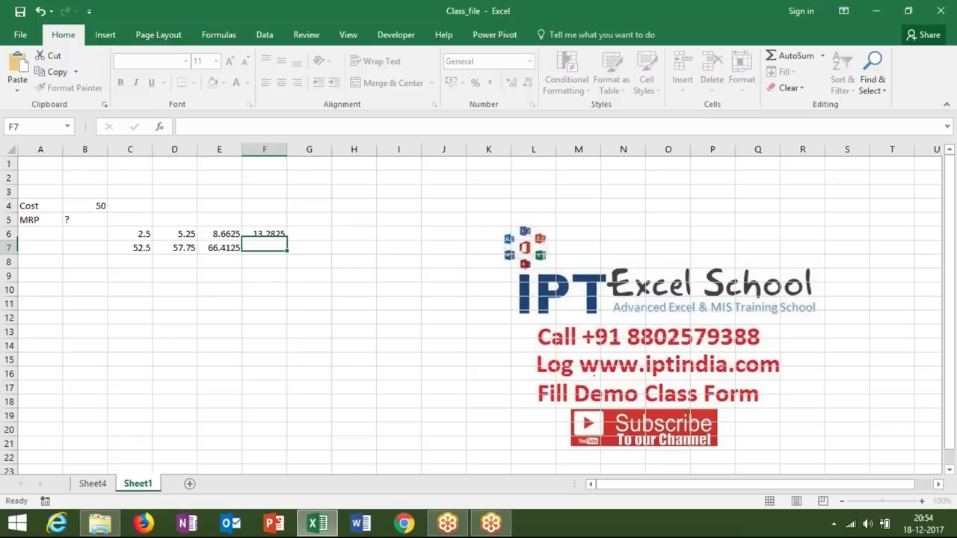
pyautogui.write('=')
pyautogui.click(226, 247)
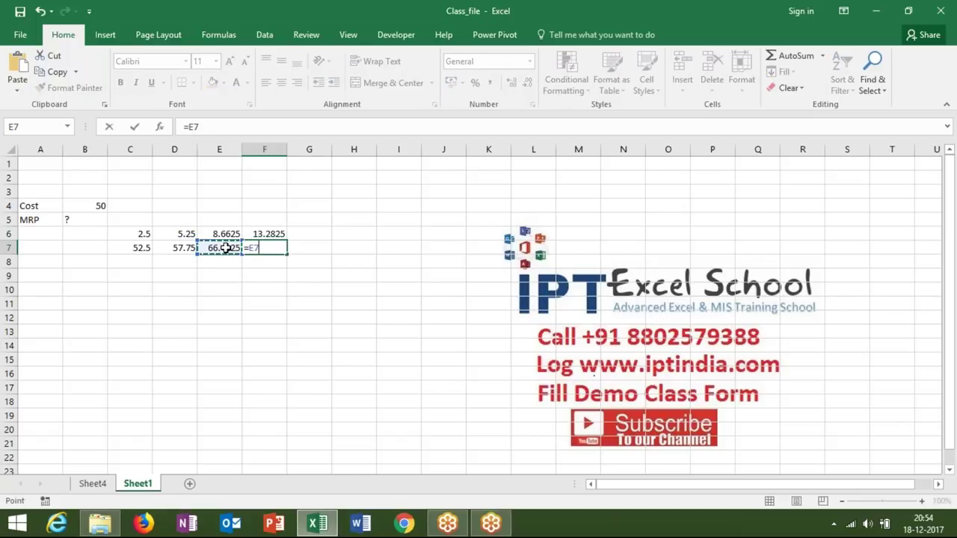
pyautogui.write('+')
pyautogui.press('Up')
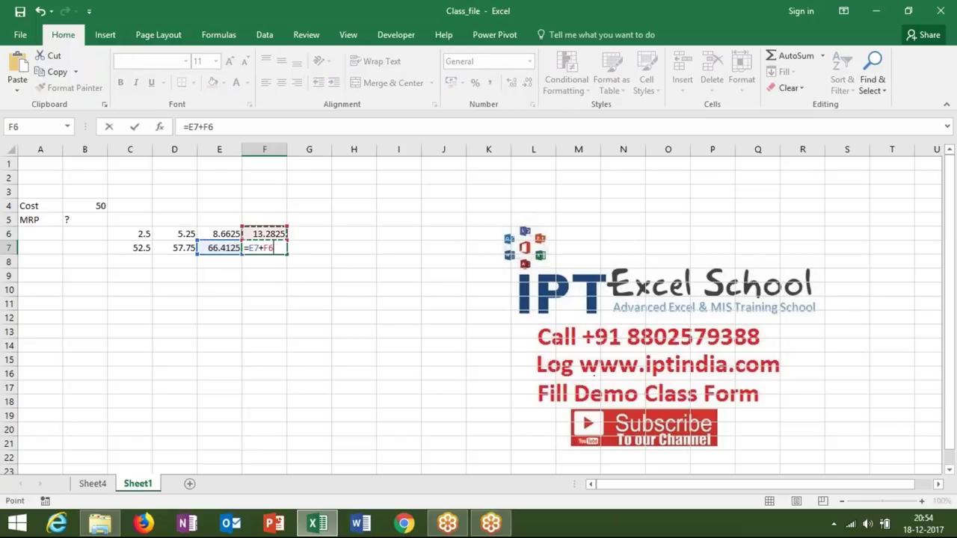
pyautogui.press('Return')
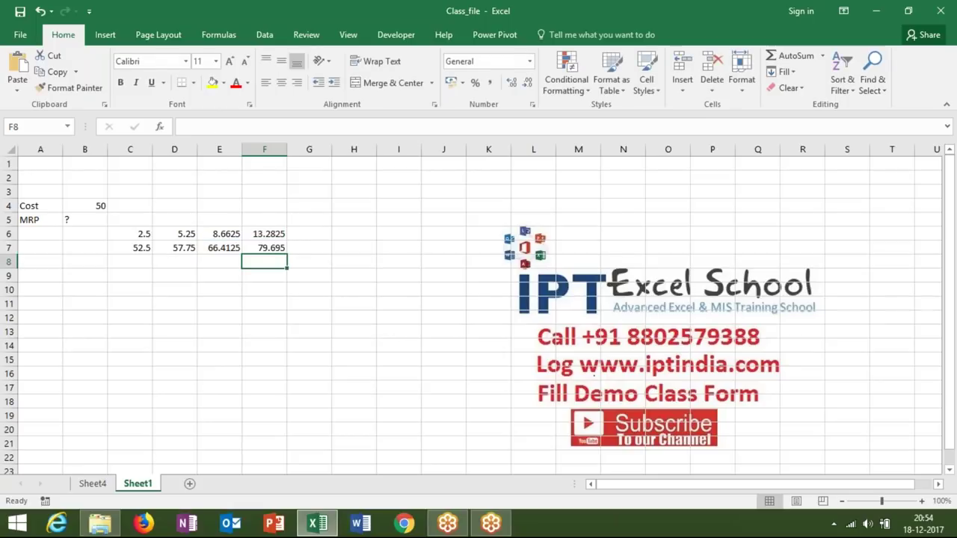
pyautogui.click(140, 236)
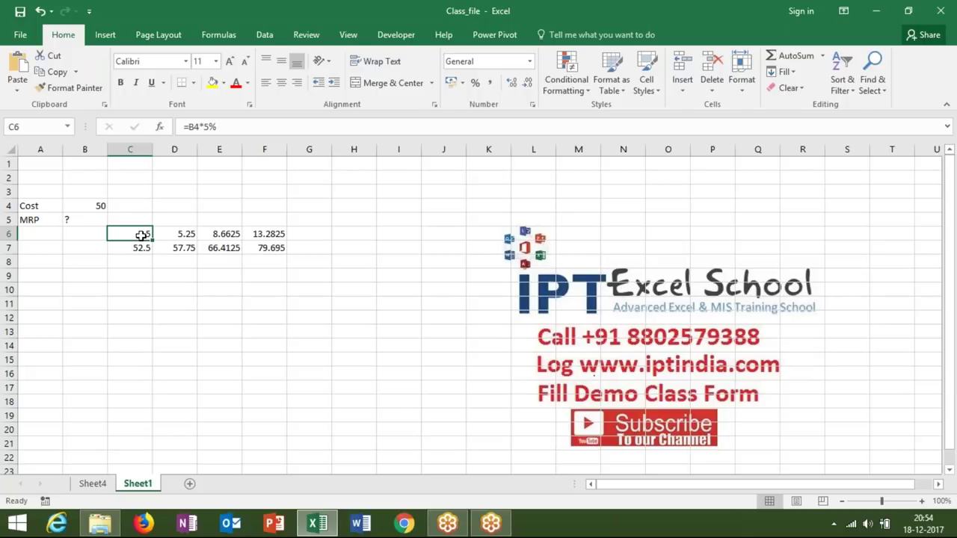
# Rewrite C7 as =B4+(B4*5%) so it still gives 52.5 without C6.
pyautogui.click(189, 127)
pyautogui.moveTo(188, 127); pyautogui.dragTo(230, 127)
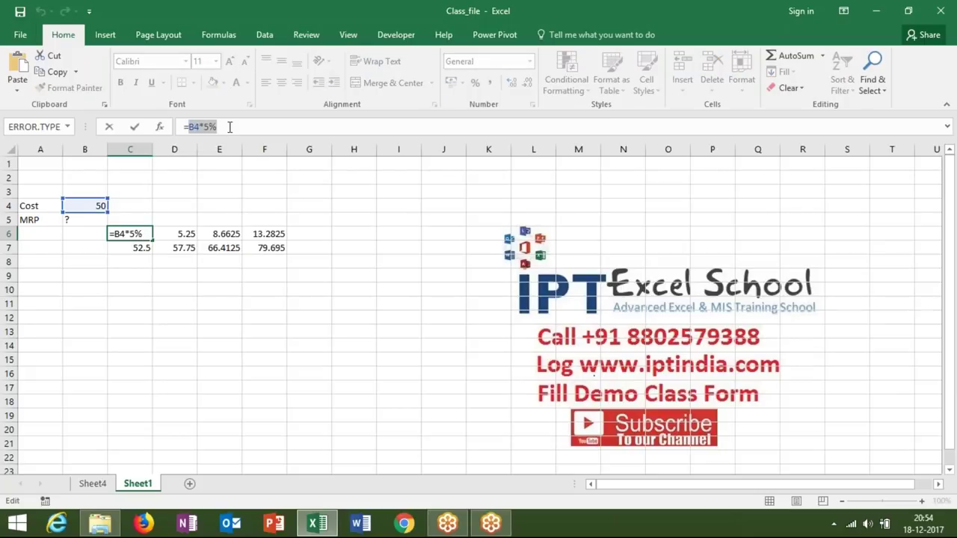
pyautogui.press('Escape')
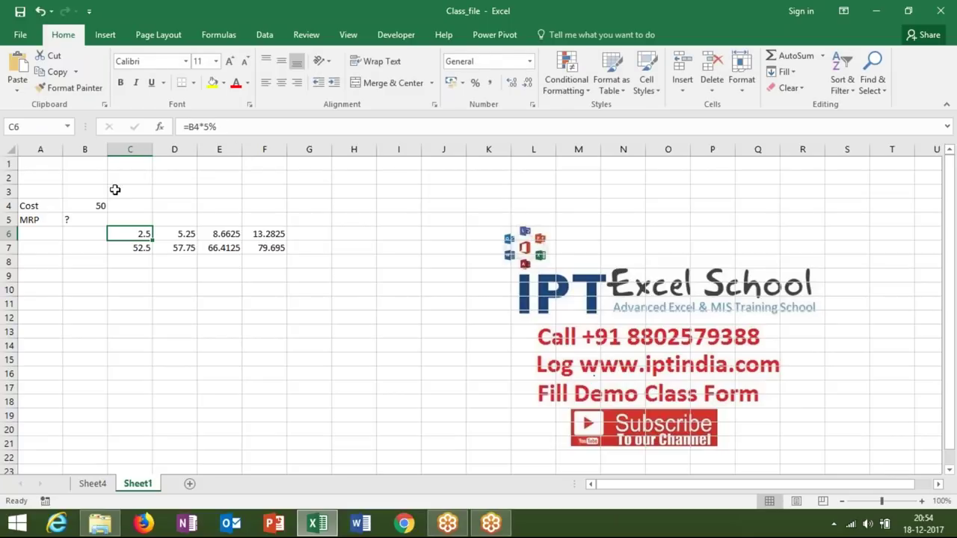
pyautogui.click(122, 250)
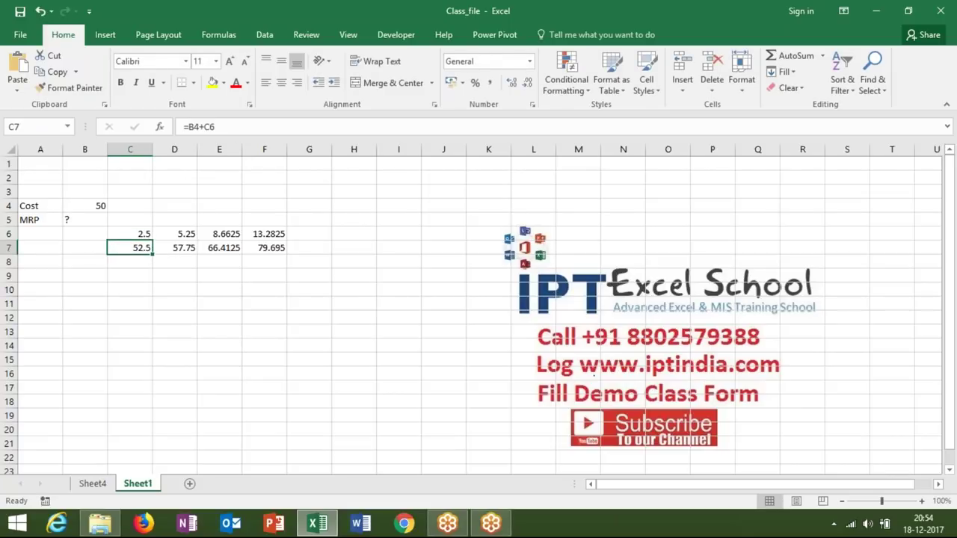
pyautogui.click(215, 127)
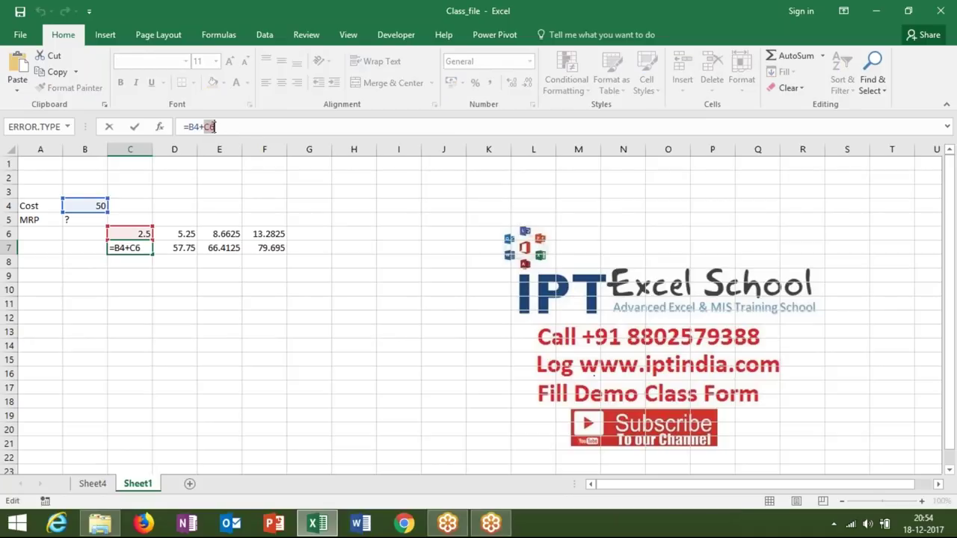
pyautogui.press('BackSpace')
pyautogui.write('(B4*5%')
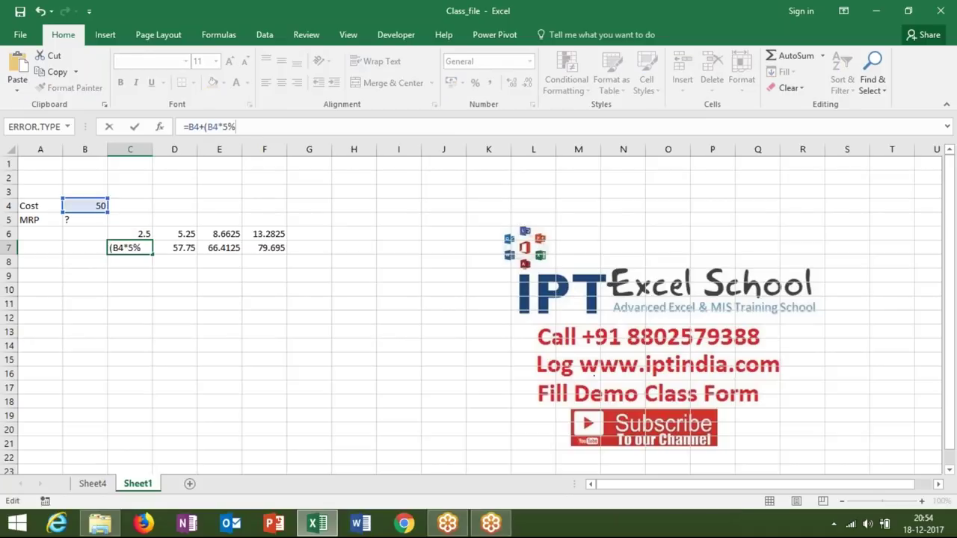
pyautogui.write(')')
pyautogui.press('Return')
pyautogui.press('Up')
pyautogui.press('Up')
pyautogui.press('Right')
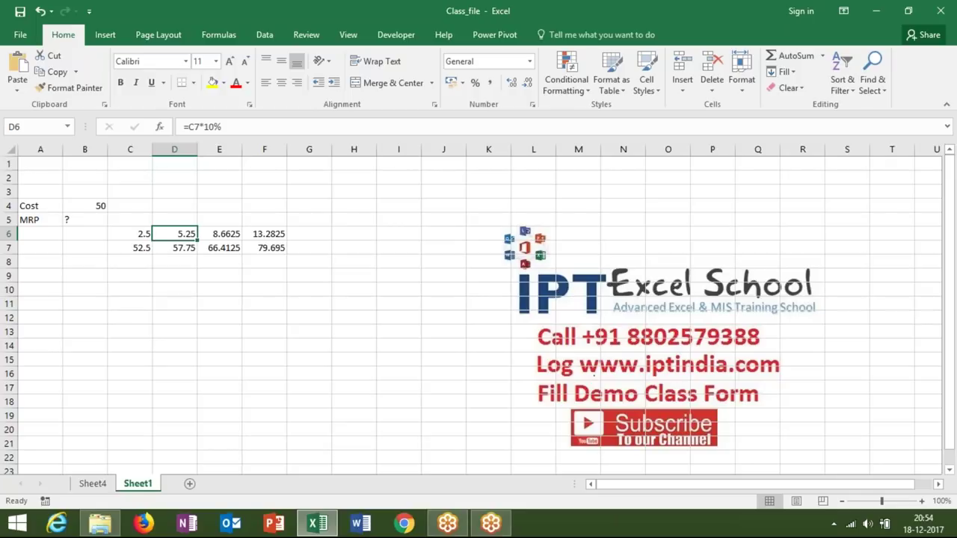
# Rewrite D6 to use (B4+(B4*5%)) in place of the C7 reference.
pyautogui.click(136, 248)
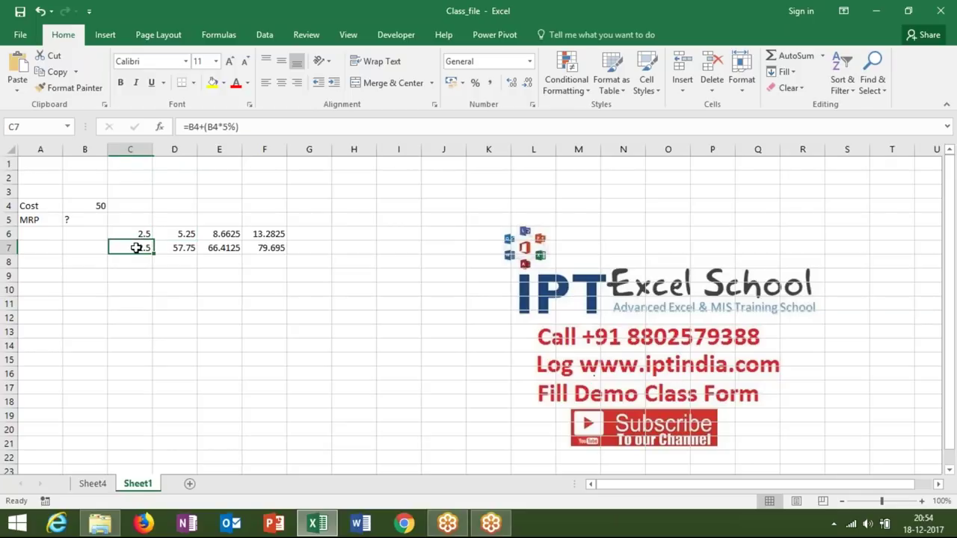
pyautogui.moveTo(188, 127); pyautogui.dragTo(259, 131)
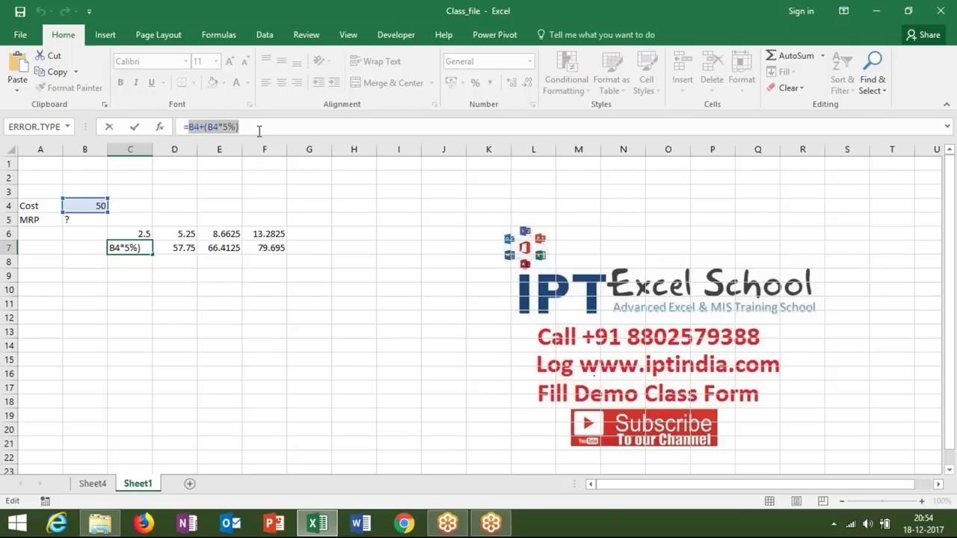
pyautogui.press('Escape')
pyautogui.click(191, 234)
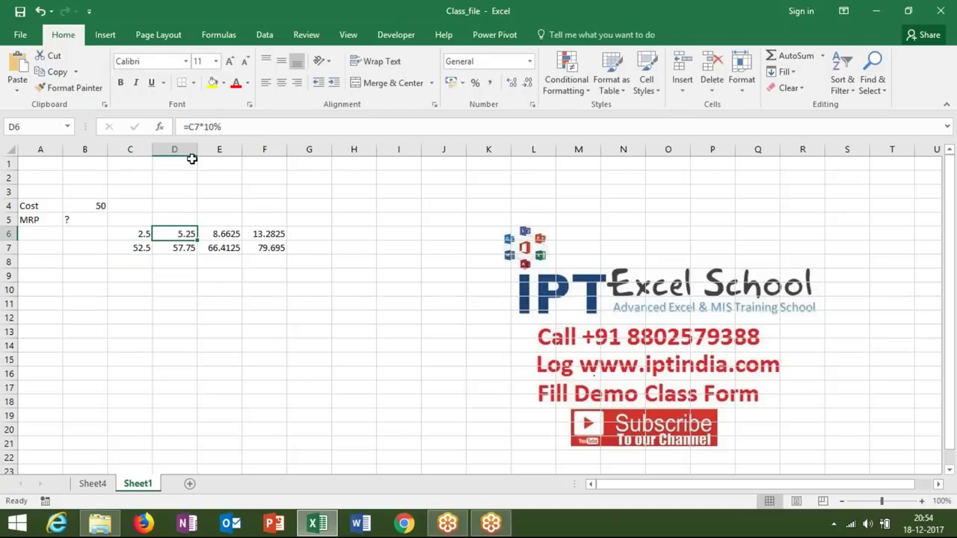
pyautogui.doubleClick(194, 127)
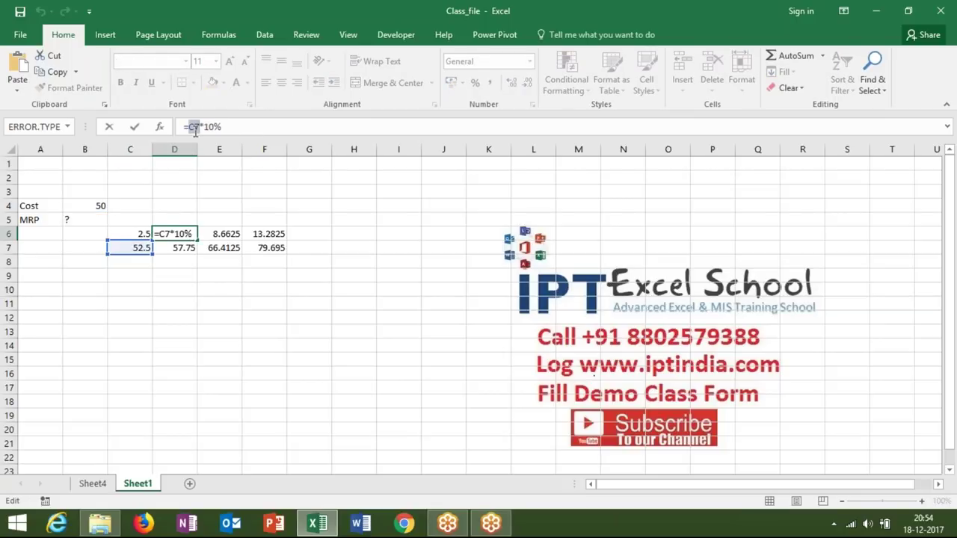
pyautogui.write('(B4+(B4*5%))')
pyautogui.press('Return')
# Replace the C7 reference in D7 with (B4+(B4*5%)).
pyautogui.click(194, 127)
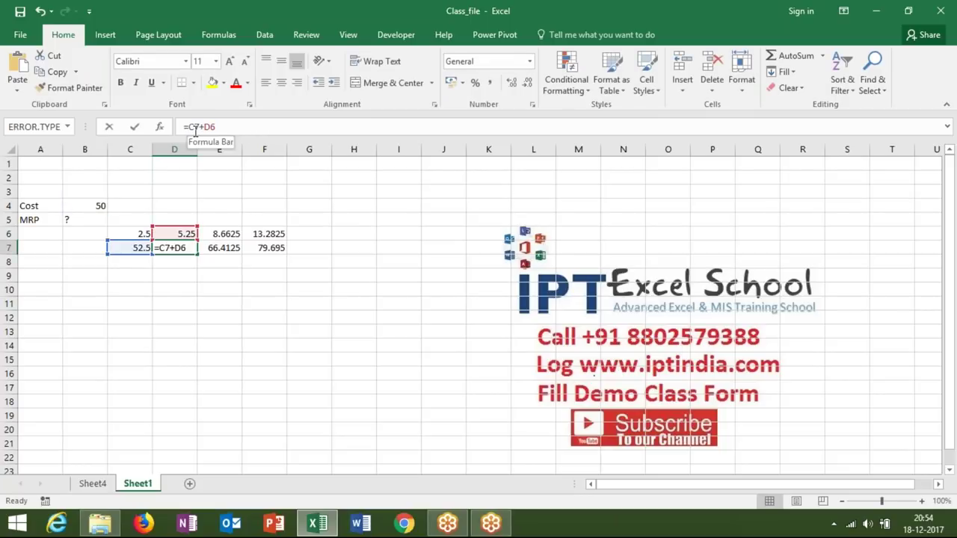
pyautogui.doubleClick(194, 127)
pyautogui.press('Delete')
pyautogui.write('(')
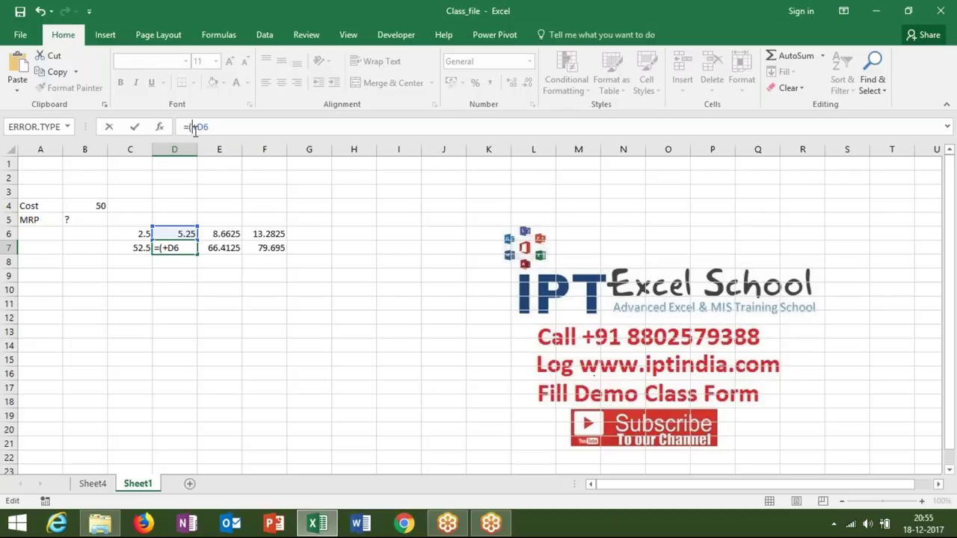
pyautogui.write('B4+(B4*5%))')
pyautogui.press('Return')
# Substitute D6's expression for the D6 reference in D7, keeping 57.75 from B4 alone.
pyautogui.press('Up')
pyautogui.press('Up')
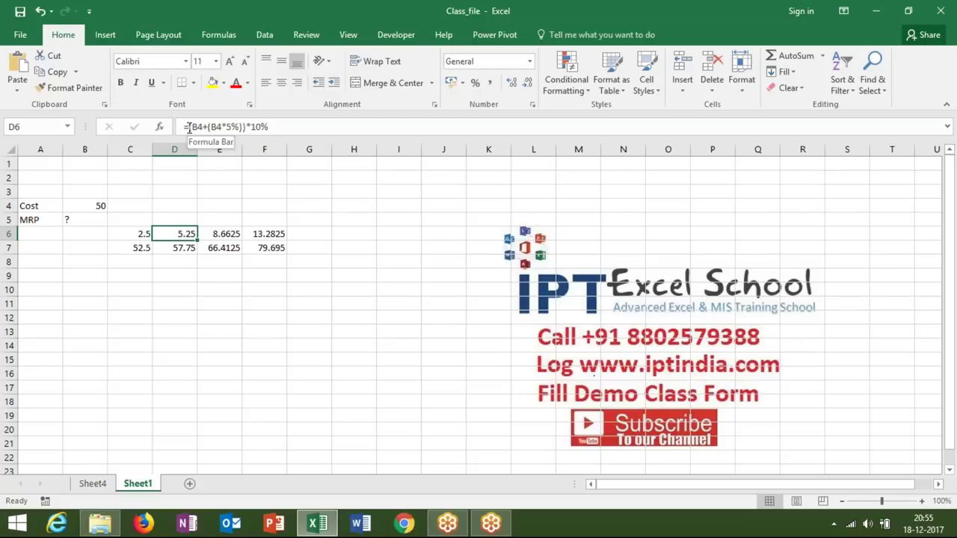
pyautogui.moveTo(188, 127); pyautogui.dragTo(276, 126)
pyautogui.hotkey('ctrl', 'c')
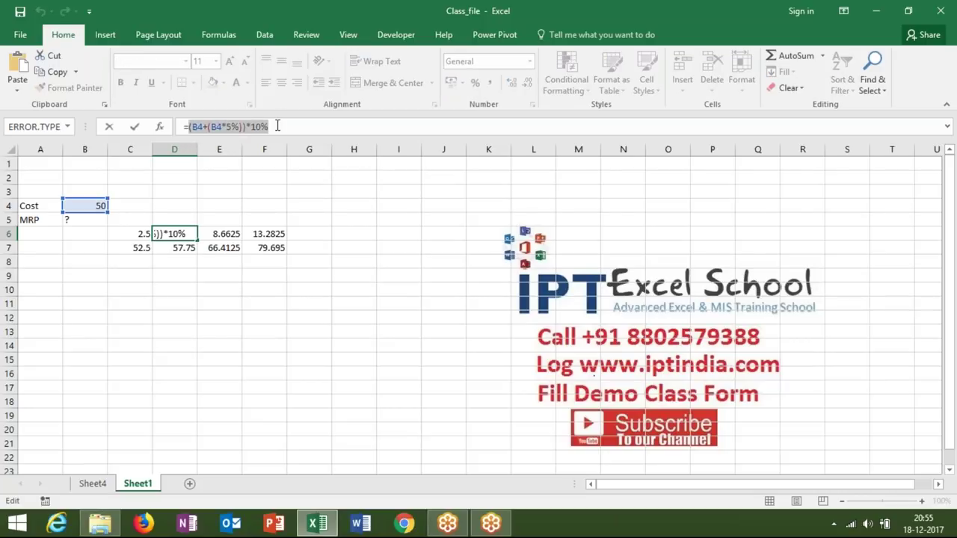
pyautogui.press('Escape')
pyautogui.press('Down')
pyautogui.click(266, 127)
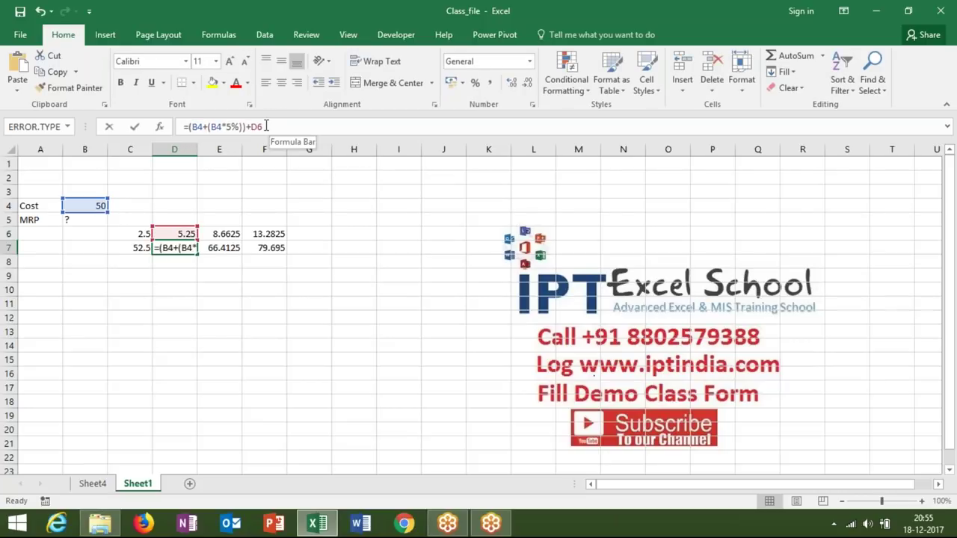
pyautogui.doubleClick(265, 126)
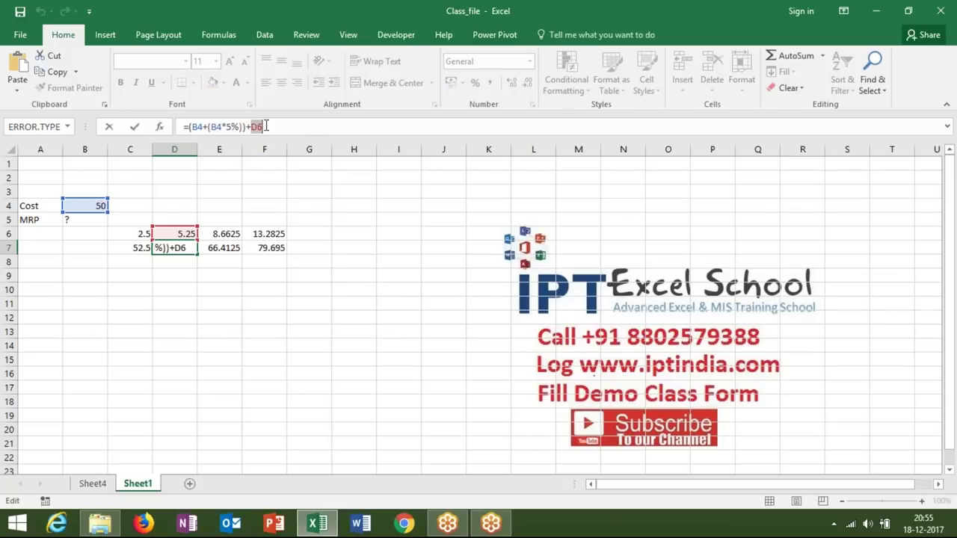
pyautogui.write('((')
pyautogui.hotkey('ctrl', 'v')
pyautogui.write(')')
pyautogui.press('Return')
# Copy D7's full expression and select the D7 reference in E6's formula.
pyautogui.press('Up')
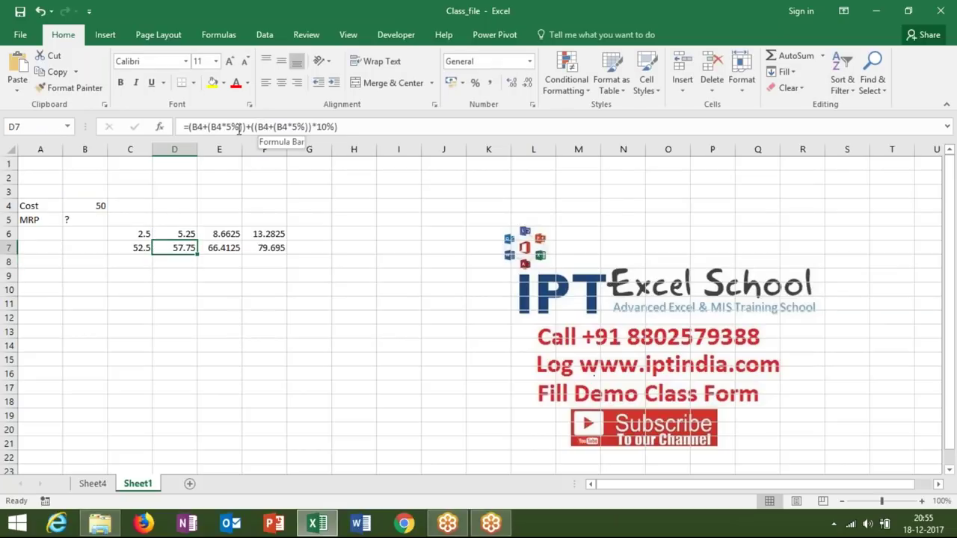
pyautogui.moveTo(190, 127); pyautogui.dragTo(382, 129)
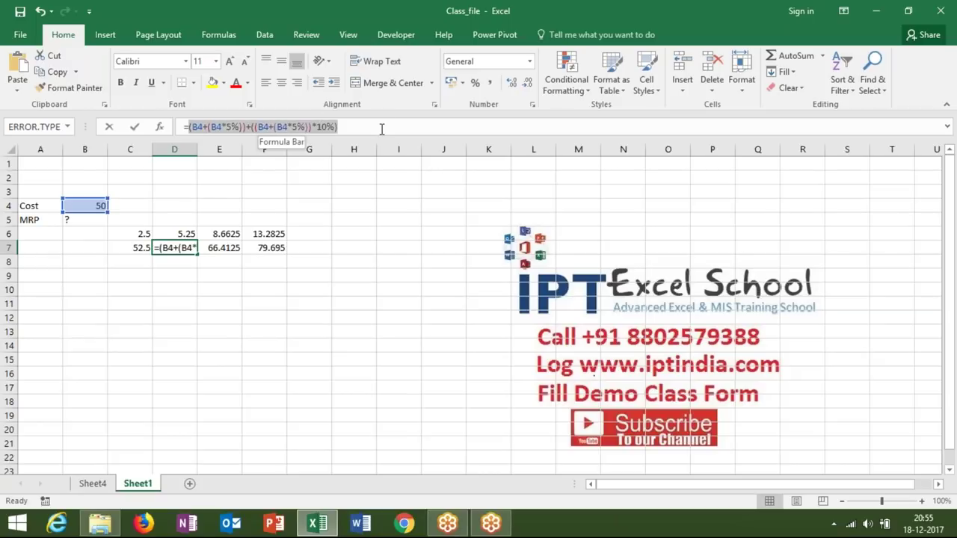
pyautogui.press('Escape')
pyautogui.press('Up')
pyautogui.press('Right')
pyautogui.doubleClick(199, 127)
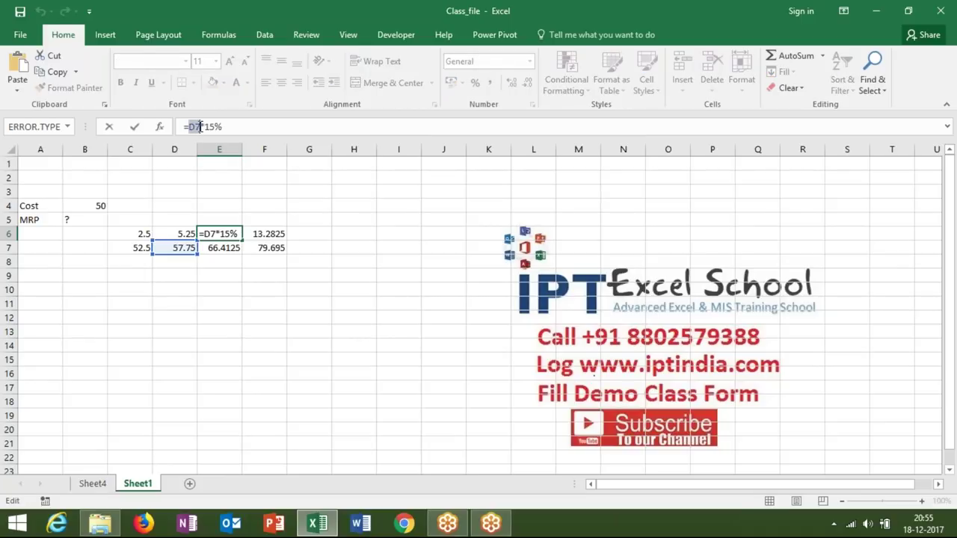
# Replace the D7 reference in E6 and E7 with D7's full expression.
pyautogui.write('(B4+(B4*5%))+((B4+(B4*5%))*10%)')
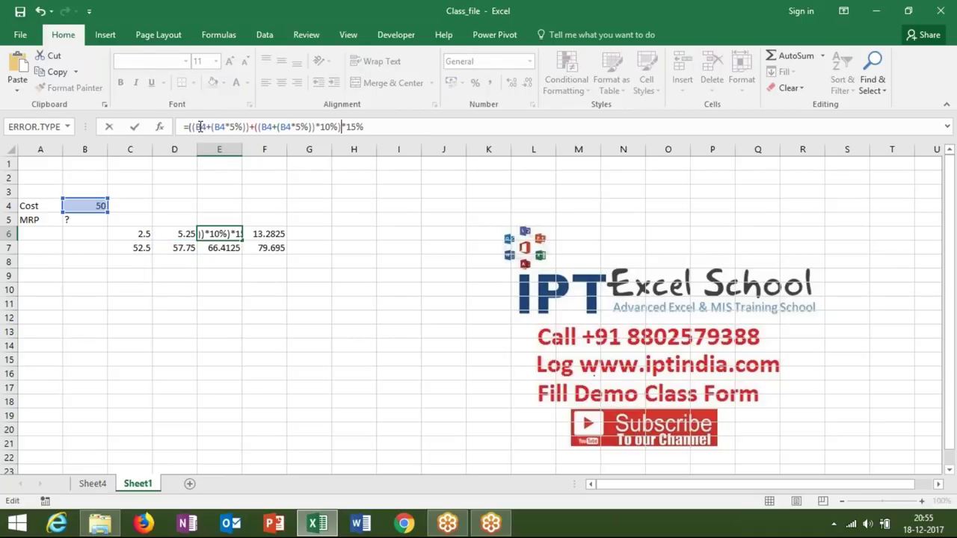
pyautogui.press('Return')
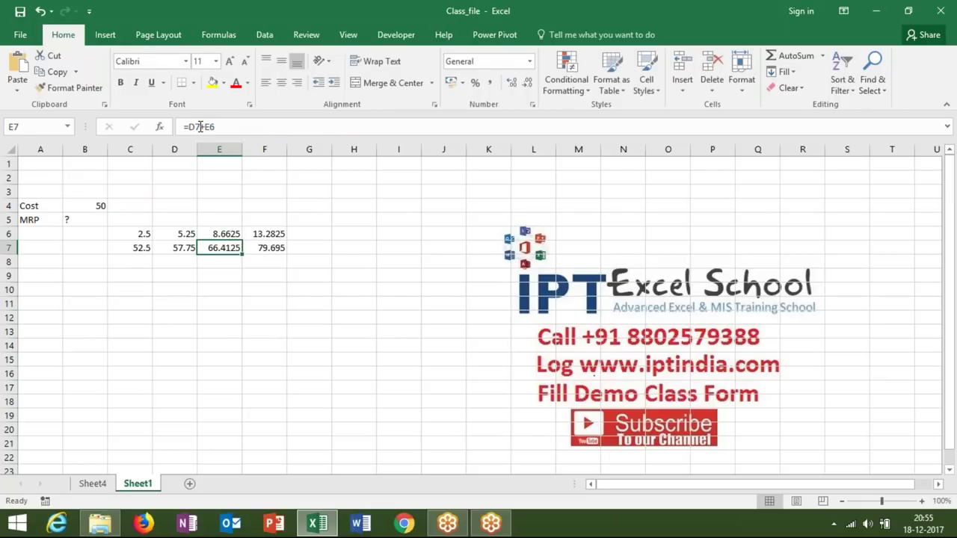
pyautogui.doubleClick(193, 127)
pyautogui.write('(')
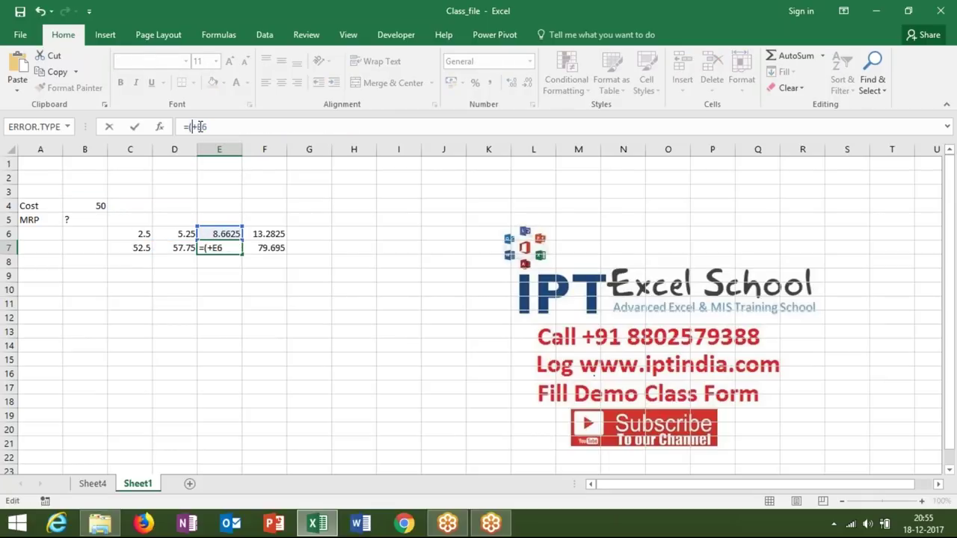
pyautogui.write('(B4+(B4*5%))+((B4+(B4*5%))*10%)')
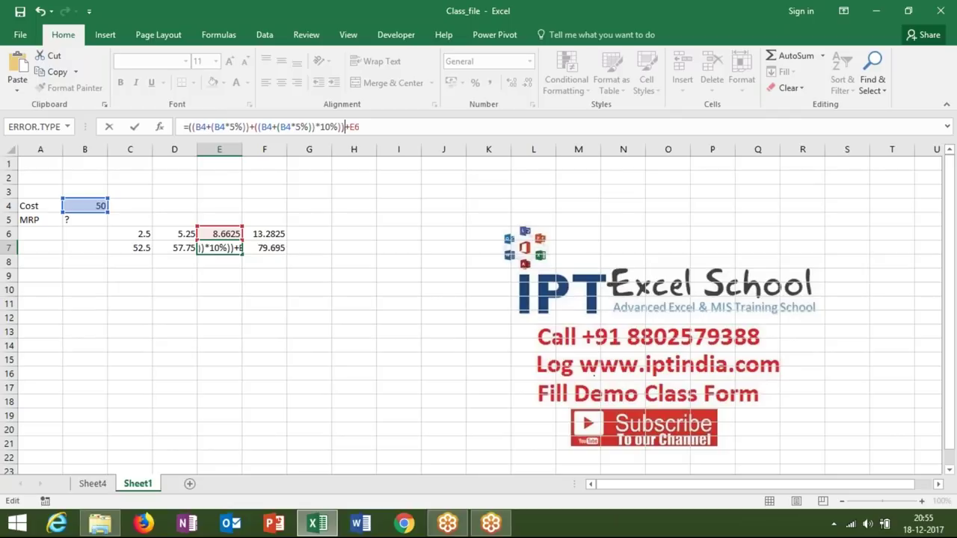
pyautogui.press('Return')
pyautogui.press('Up')
pyautogui.press('Up')
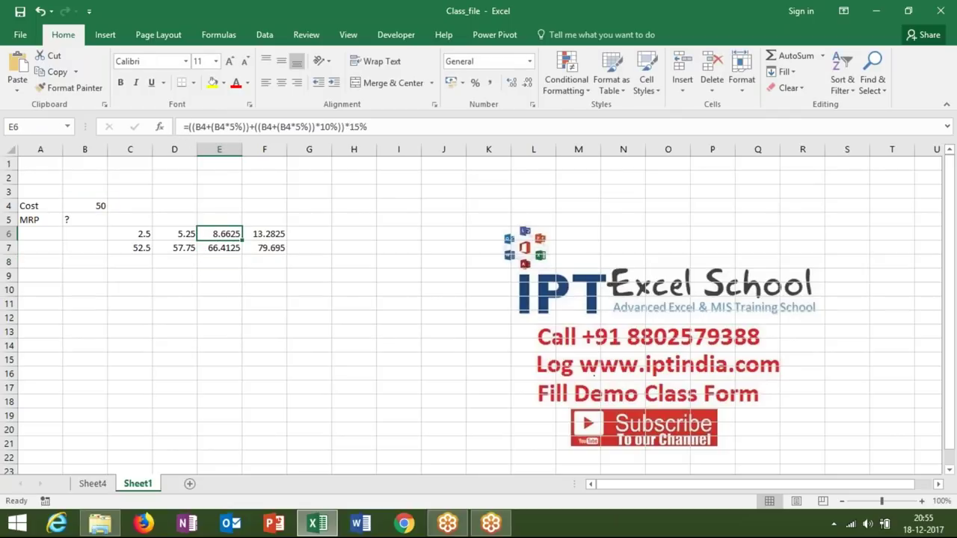
# Replace E6 in E7's formula with E6's full expression times 15%.
pyautogui.moveTo(189, 127); pyautogui.dragTo(355, 148)
pyautogui.hotkey('ctrl', 'c')
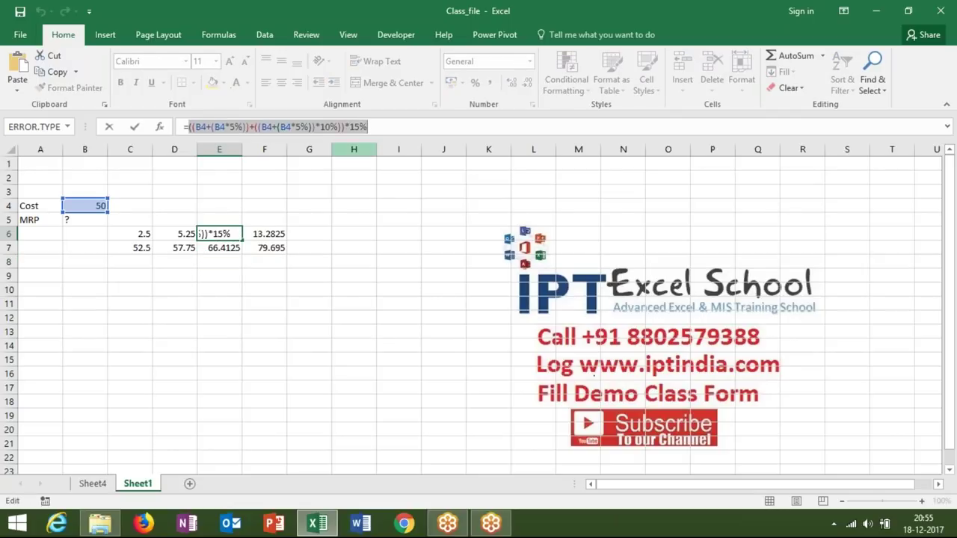
pyautogui.hotkey('ctrl', 'Return')
pyautogui.press('Down')
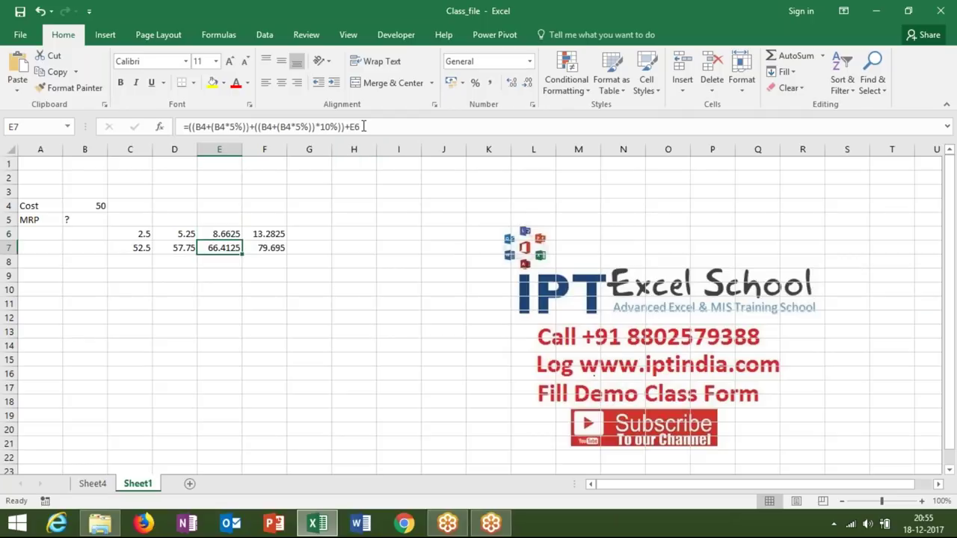
pyautogui.click(363, 126)
pyautogui.press('BackSpace')
pyautogui.press('BackSpace')
pyautogui.write('(')
pyautogui.hotkey('ctrl', 'v')
pyautogui.write('*15%')
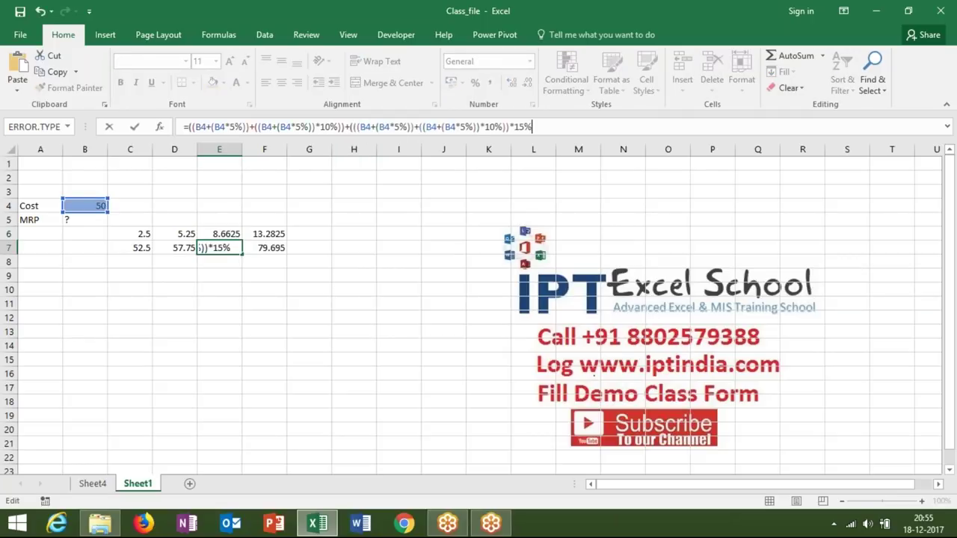
pyautogui.write(')')
pyautogui.press('Return')
# Review E7's nested formula, still 66.4125, without changing it, then return to E6.
pyautogui.press('Up')
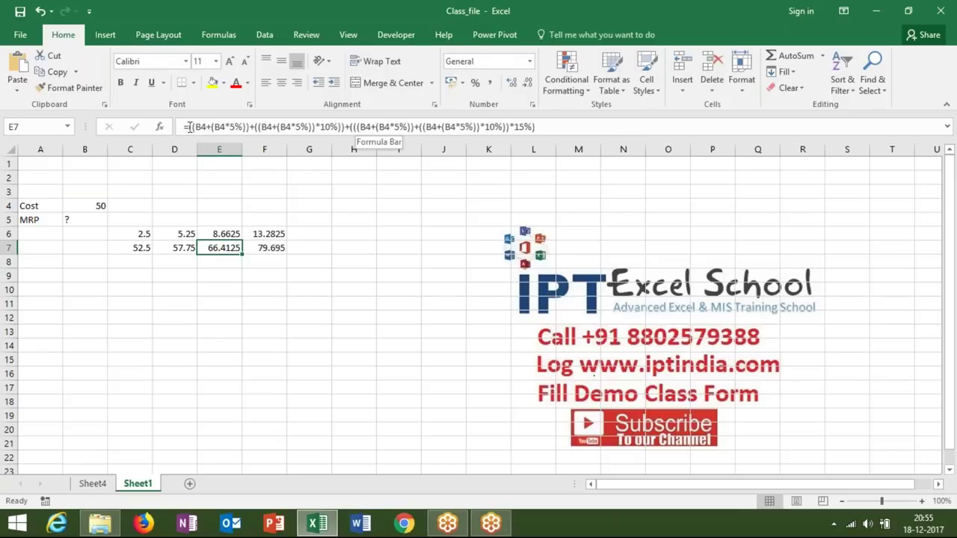
pyautogui.moveTo(188, 127); pyautogui.dragTo(536, 127)
pyautogui.click(624, 128)
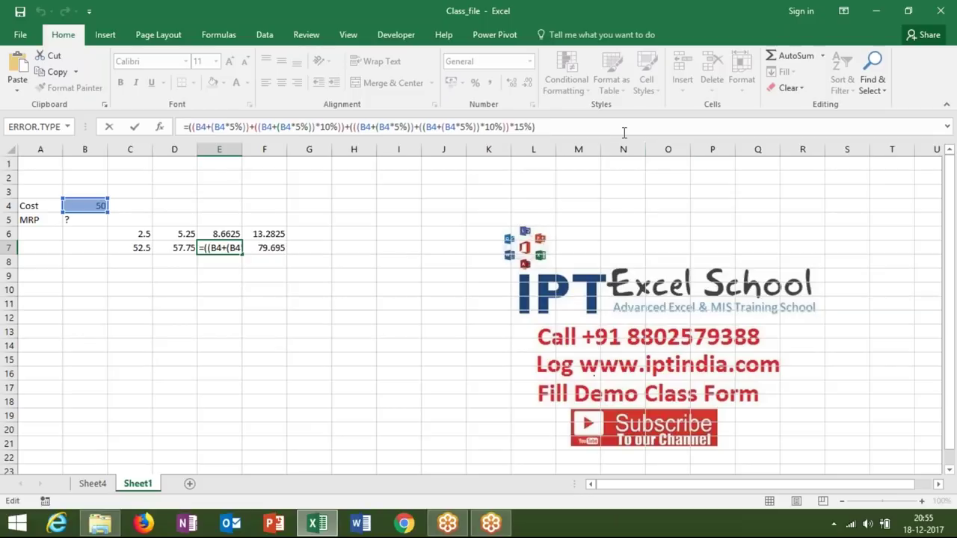
pyautogui.hotkey('shift', 'Home')
pyautogui.hotkey('ctrl', 'c')
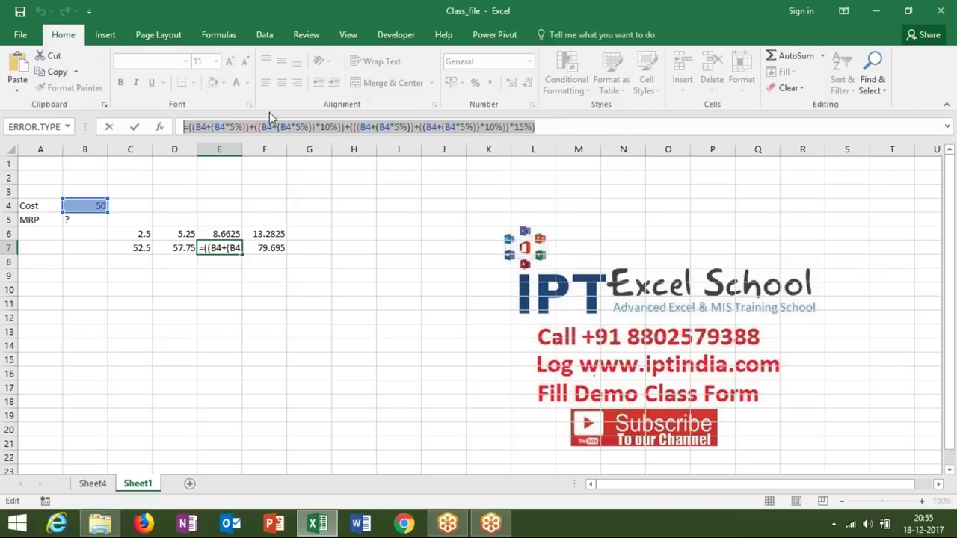
pyautogui.click(193, 127)
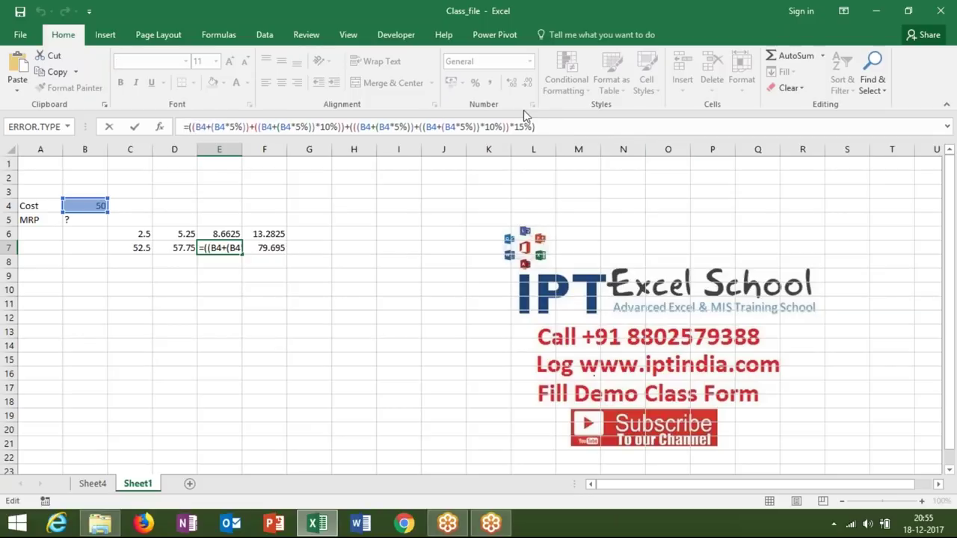
pyautogui.keyDown('shift'); pyautogui.click(539, 126); pyautogui.keyUp('shift')
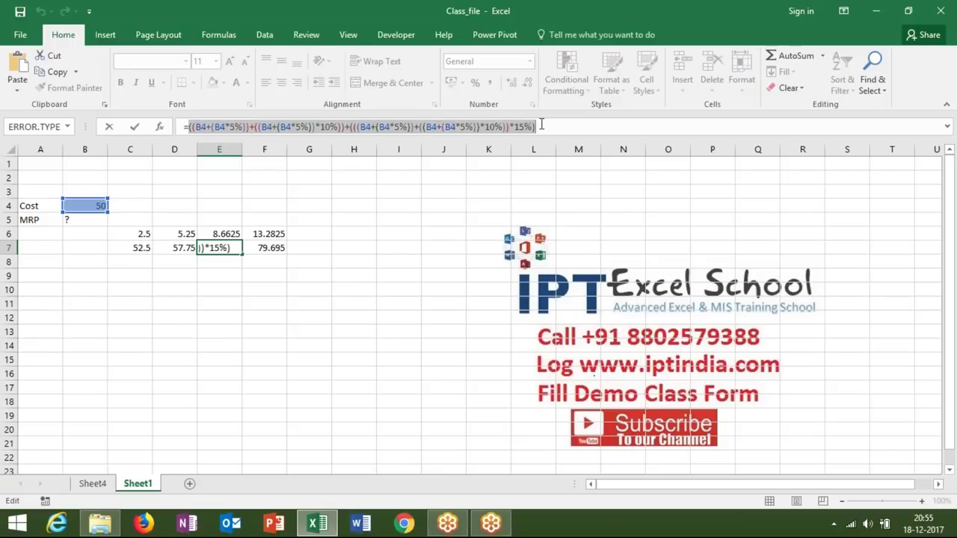
pyautogui.press('Escape')
pyautogui.press('Up')
pyautogui.press('Right')
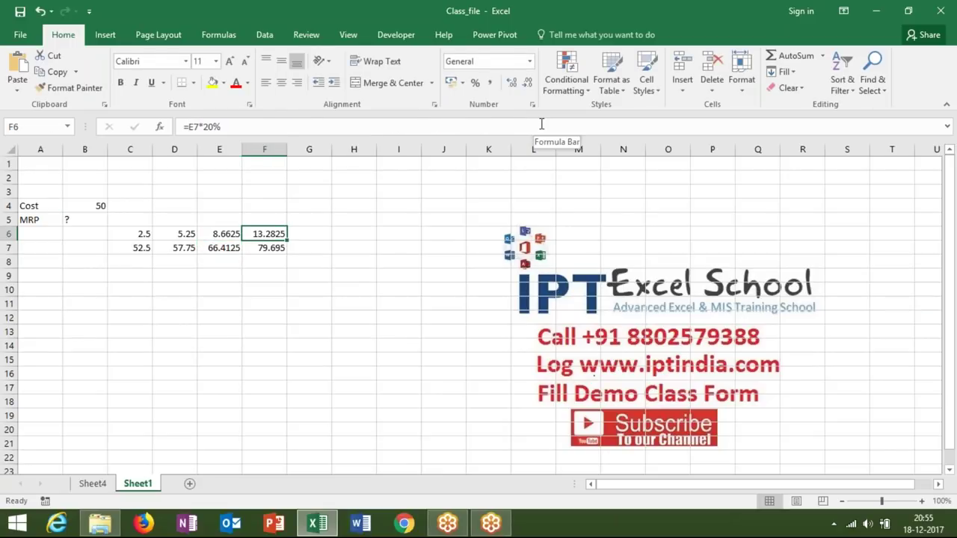
pyautogui.click(193, 127)
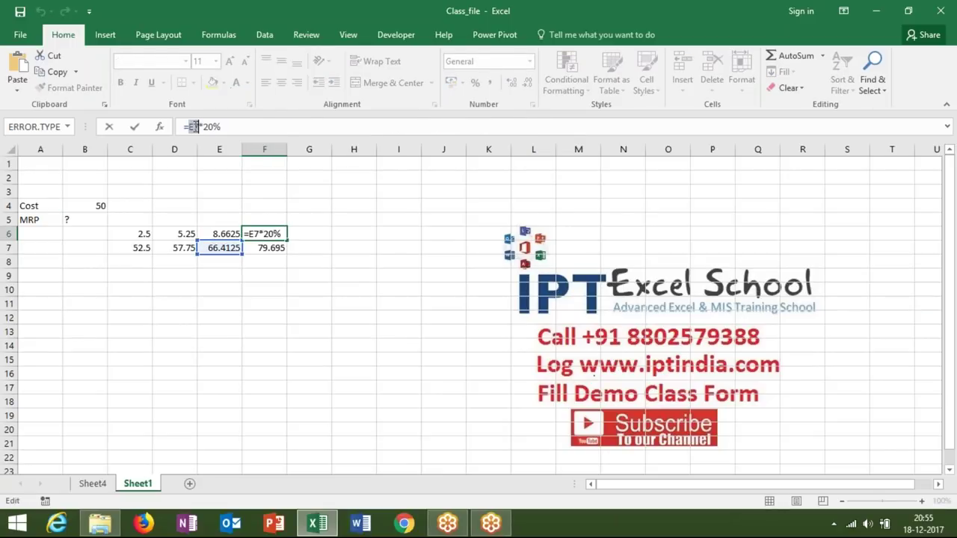
pyautogui.write('()')
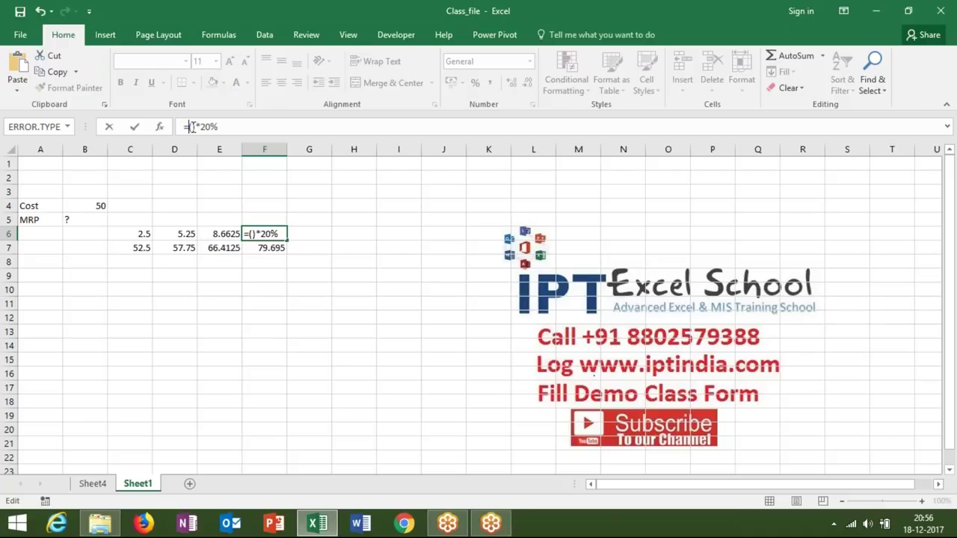
pyautogui.hotkey('ctrl', 'v')
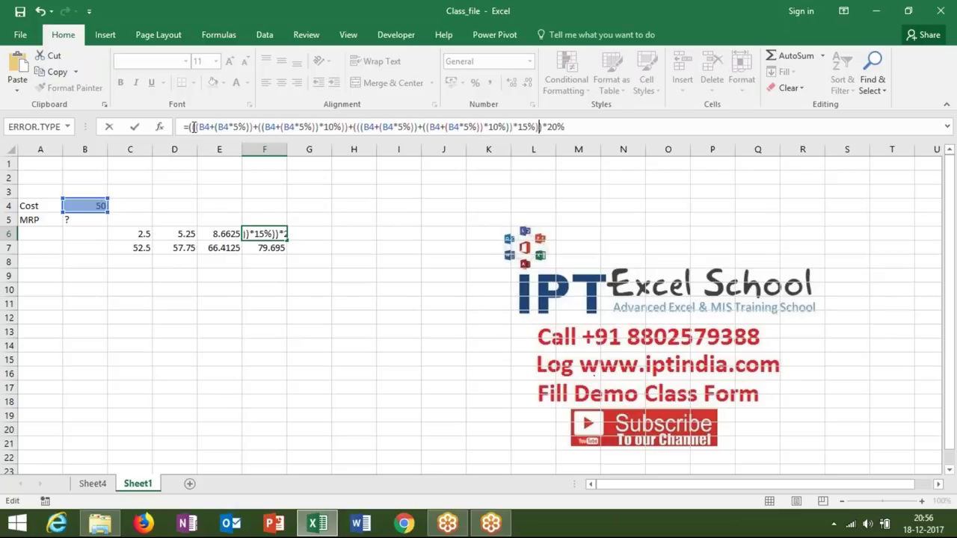
pyautogui.press('Return')
pyautogui.click(193, 127)
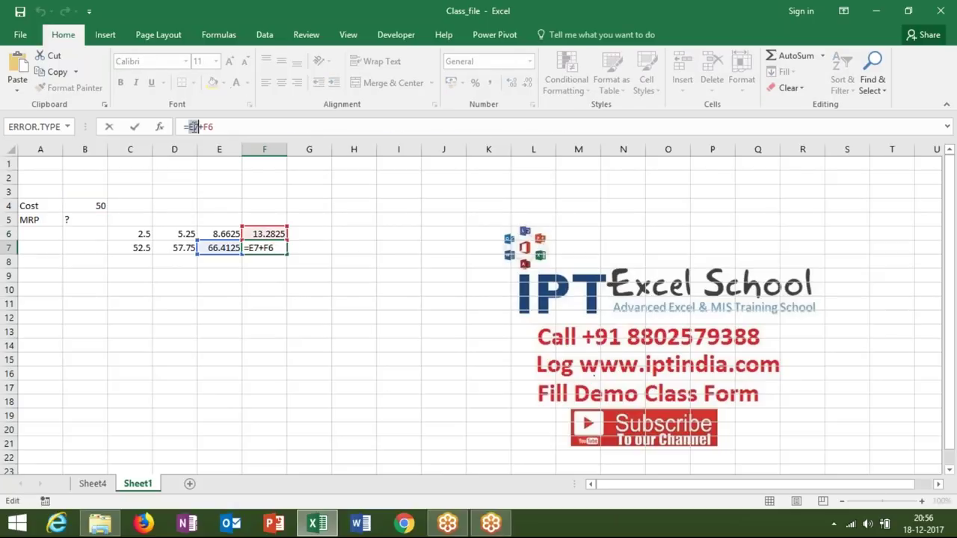
pyautogui.hotkey('ctrl', 'v')
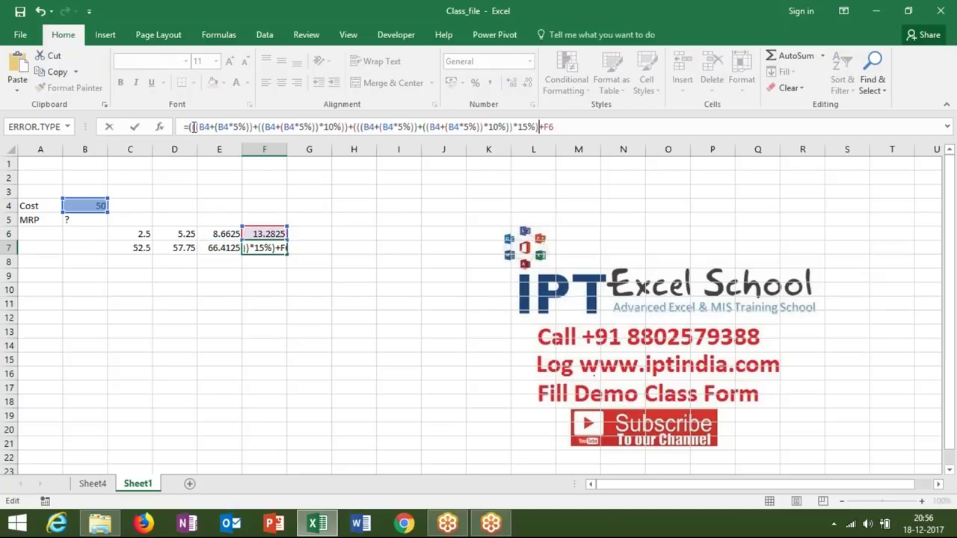
pyautogui.write(')')
pyautogui.hotkey('ctrl', 'Return')
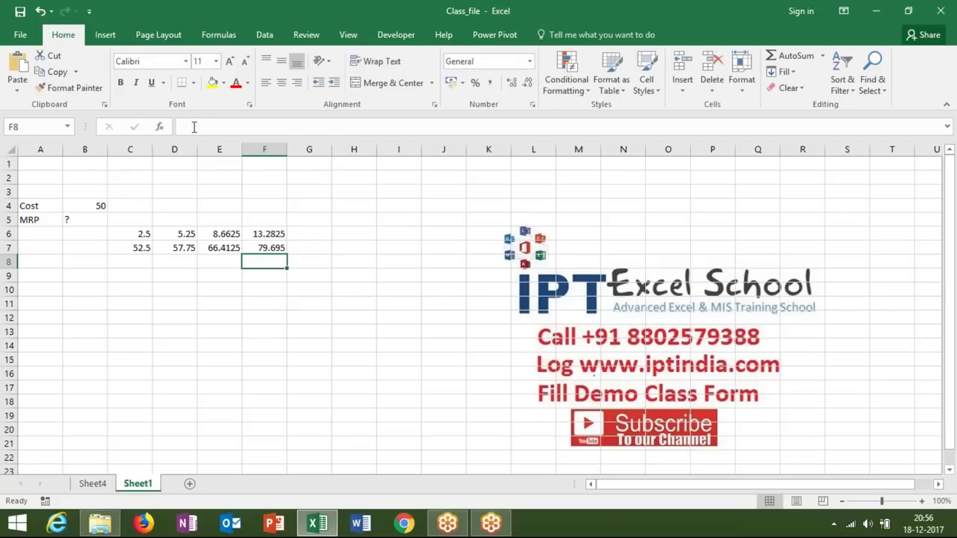
pyautogui.press('Up')
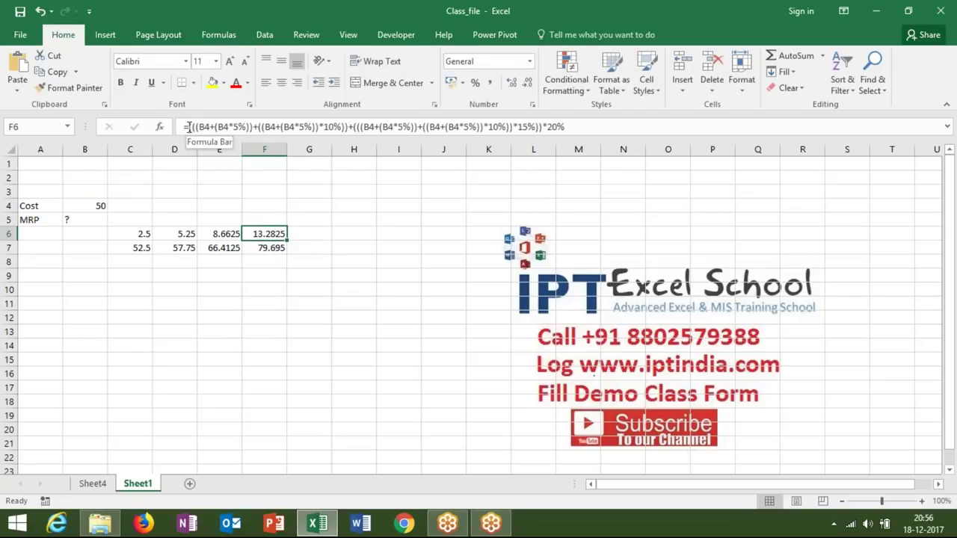
pyautogui.click(189, 127)
pyautogui.hotkey('shift', 'End')
pyautogui.hotkey('ctrl', 'c')
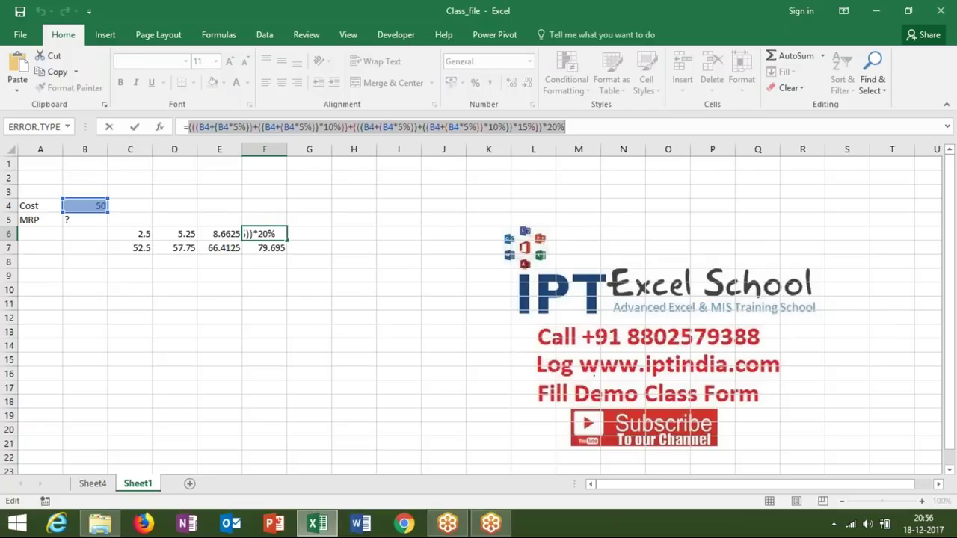
pyautogui.press('BackSpace')
pyautogui.press('BackSpace')
pyautogui.write('`')
pyautogui.press('Return')
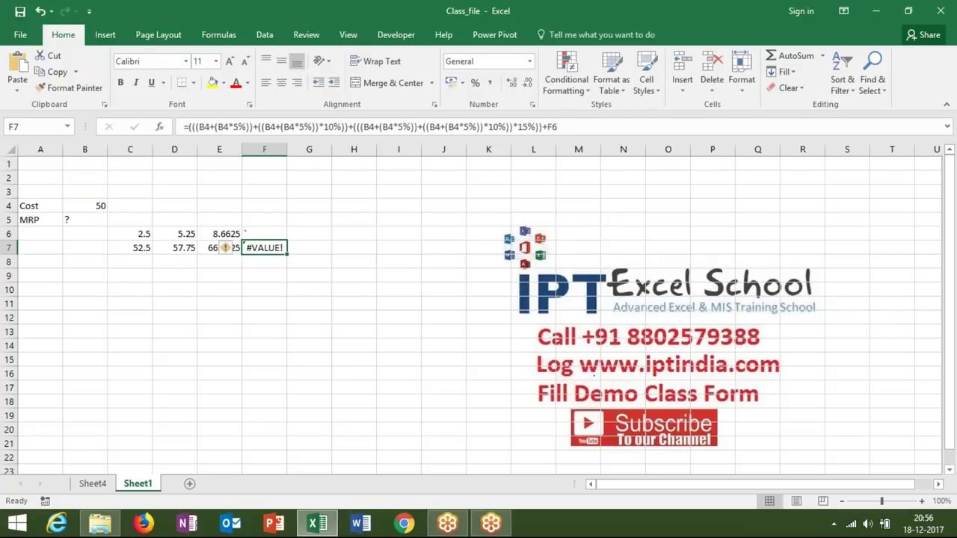
pyautogui.hotkey('ctrl', 'z')
pyautogui.click(264, 248)
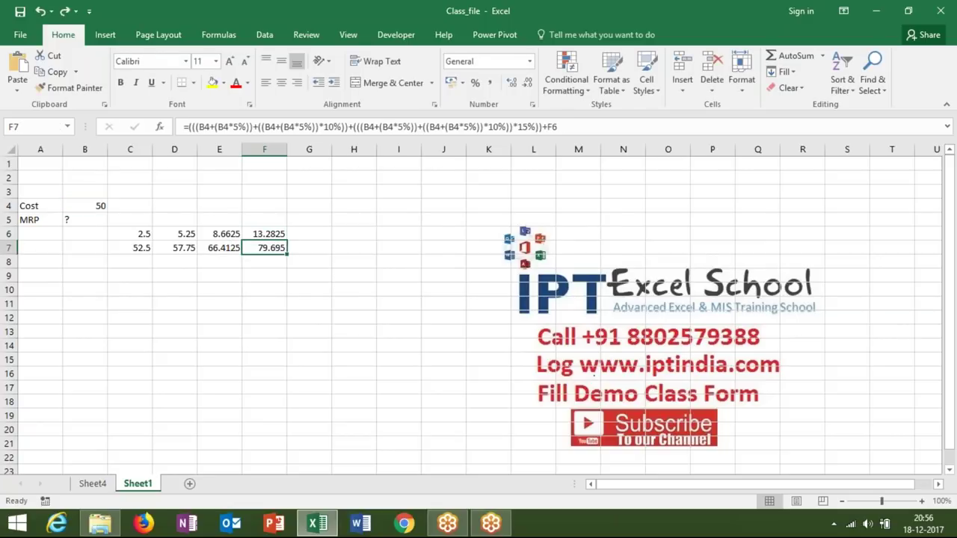
# Replace F6 in F7's formula with F6's full expression times 20%, then cut F7.
pyautogui.click(645, 128)
pyautogui.press('BackSpace')
pyautogui.press('BackSpace')
pyautogui.write('(')
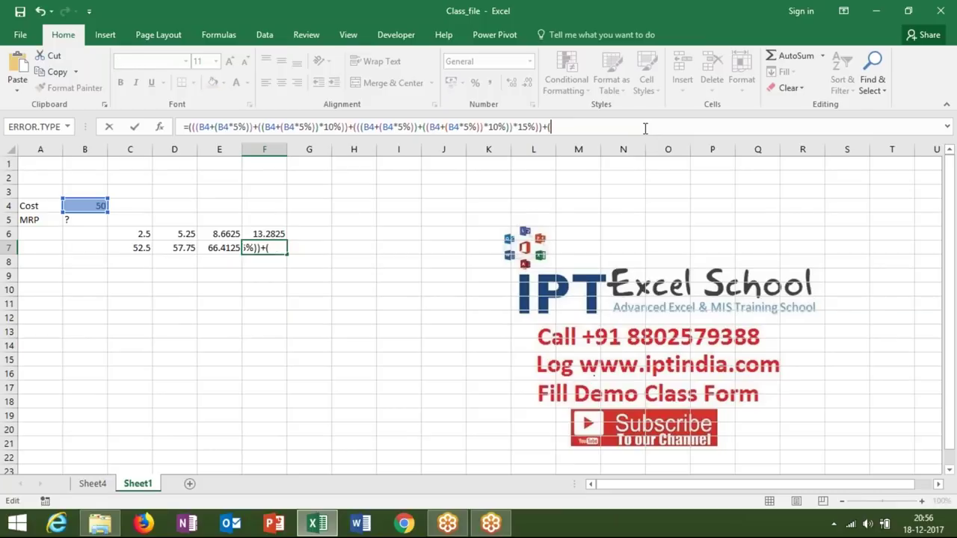
pyautogui.hotkey('ctrl', 'v')
pyautogui.write('*20%)')
pyautogui.press('Return')
pyautogui.press('Up')
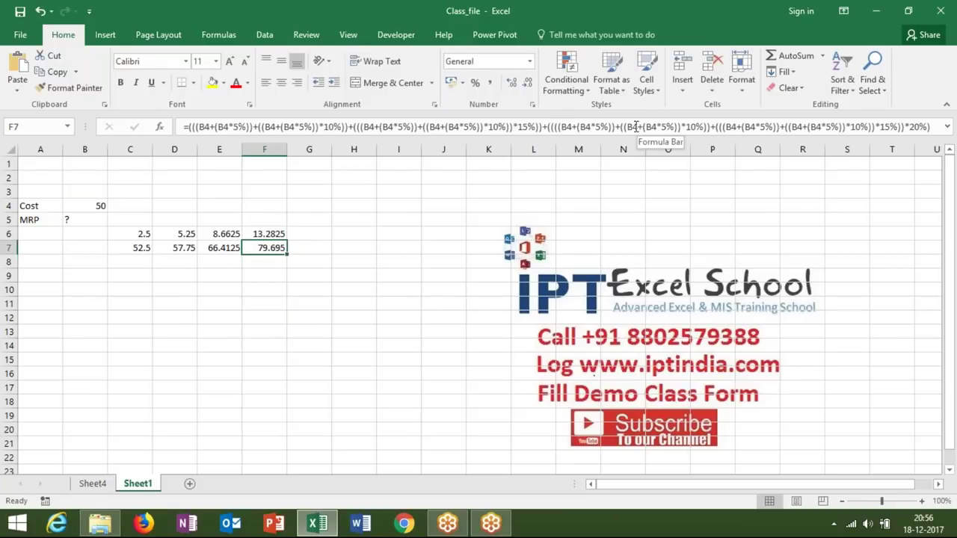
pyautogui.click(607, 125)
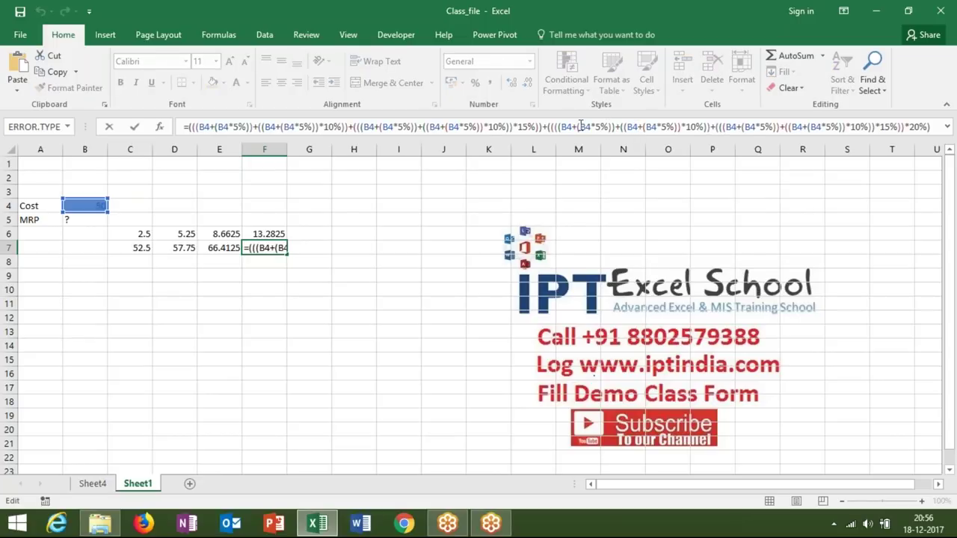
pyautogui.hotkey('ctrl', 'Return')
pyautogui.hotkey('ctrl', 'c')
# Paste the cut nested formula into B5 and confirm it, showing MRP 79.695.
pyautogui.click(83, 218)
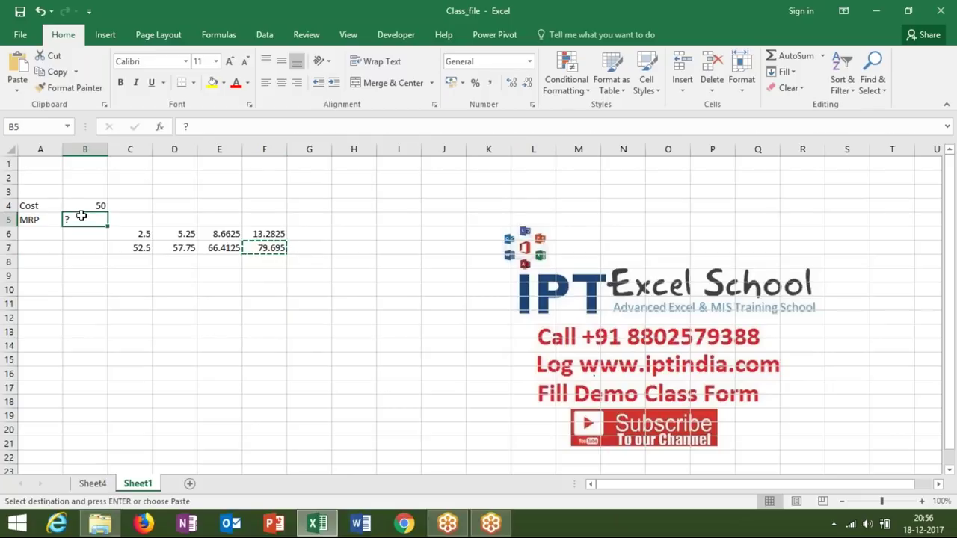
pyautogui.hotkey('ctrl', 'v')
pyautogui.doubleClick(82, 219)
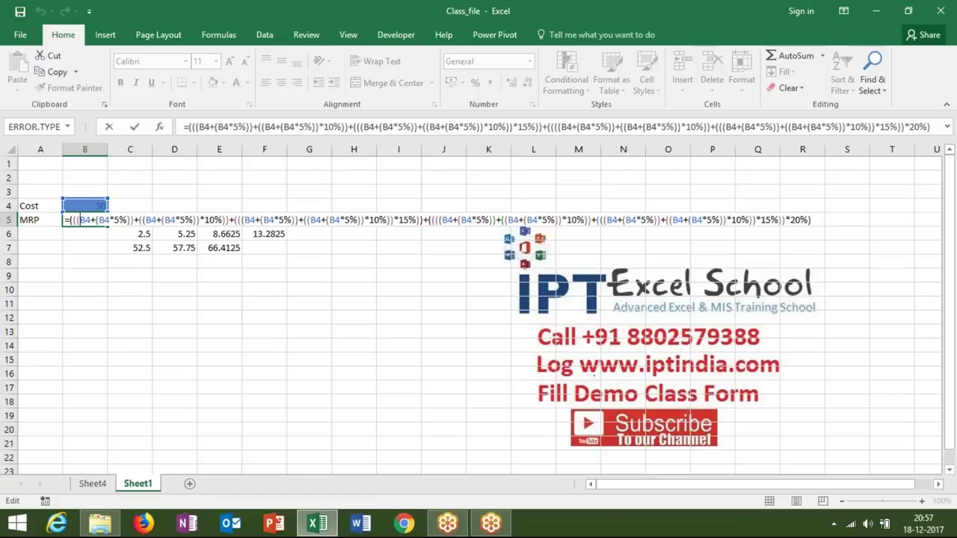
pyautogui.hotkey('ctrl', 'Return')
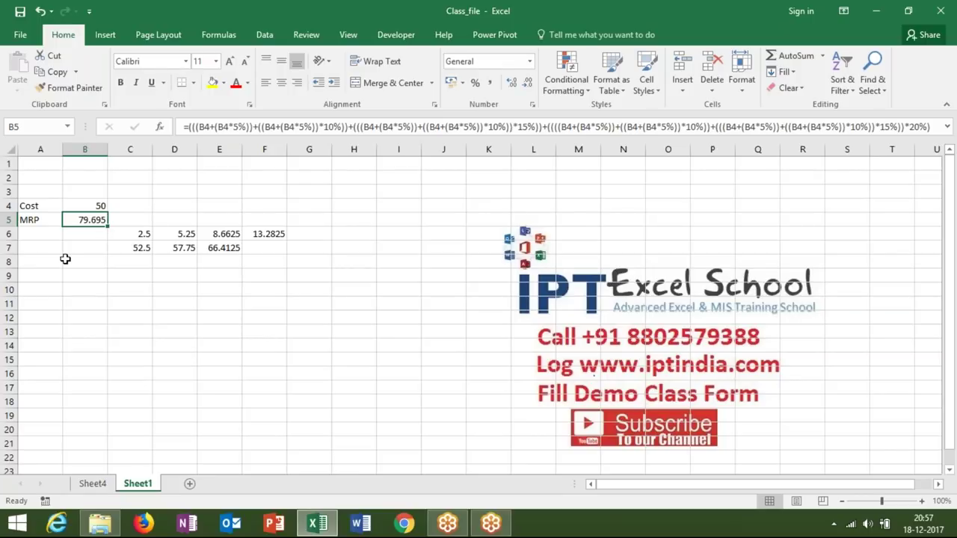
# Copy the Cost/MRP block A4:B5 to A10:B11 and clear the MRP value in B11.
pyautogui.moveTo(30, 207); pyautogui.dragTo(77, 220)
pyautogui.hotkey('ctrl', 'c')
pyautogui.click(40, 292)
pyautogui.hotkey('ctrl', 'v')
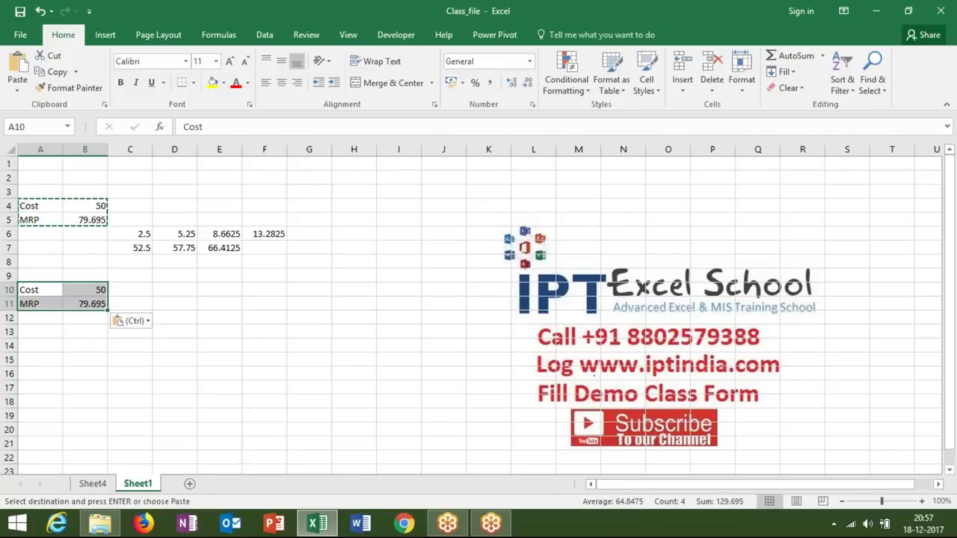
pyautogui.click(85, 304)
pyautogui.press('Delete')
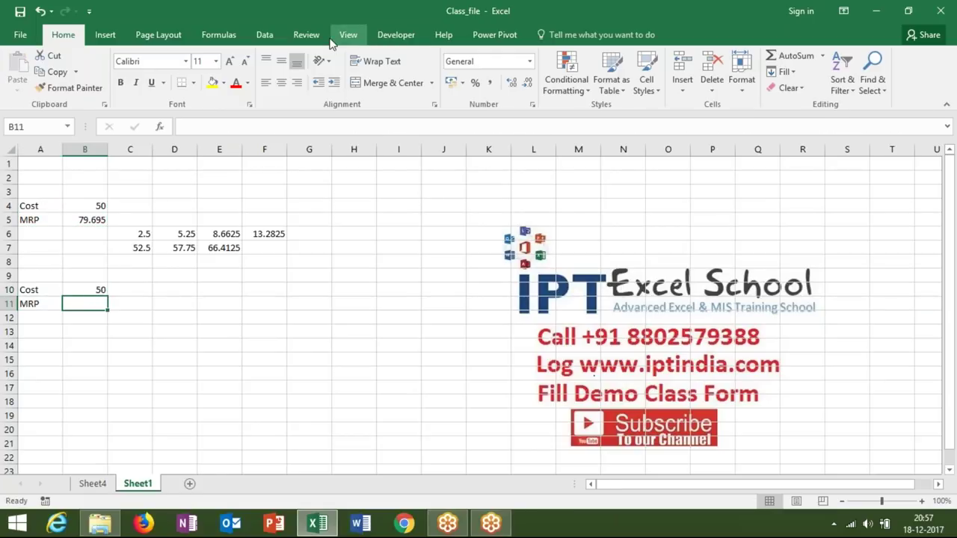
pyautogui.click(219, 35)
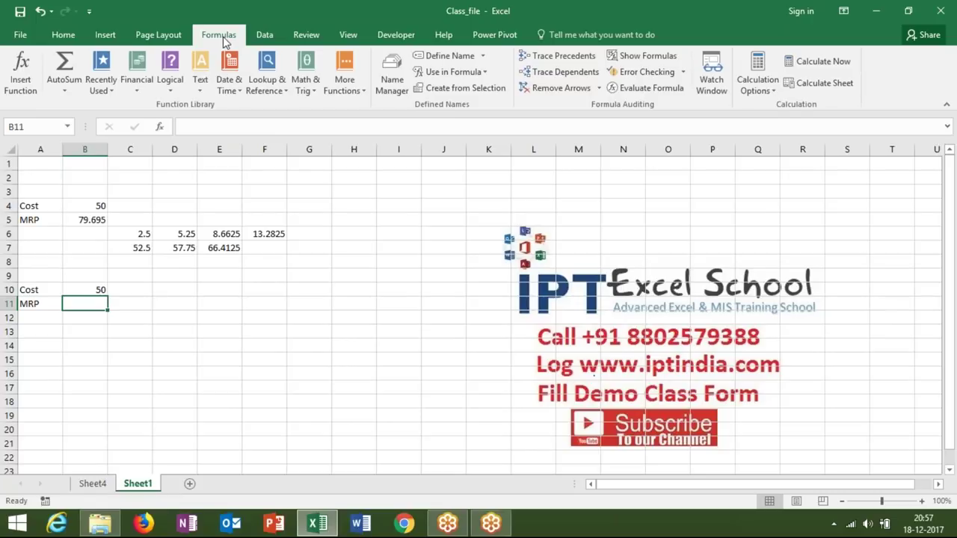
pyautogui.click(449, 55)
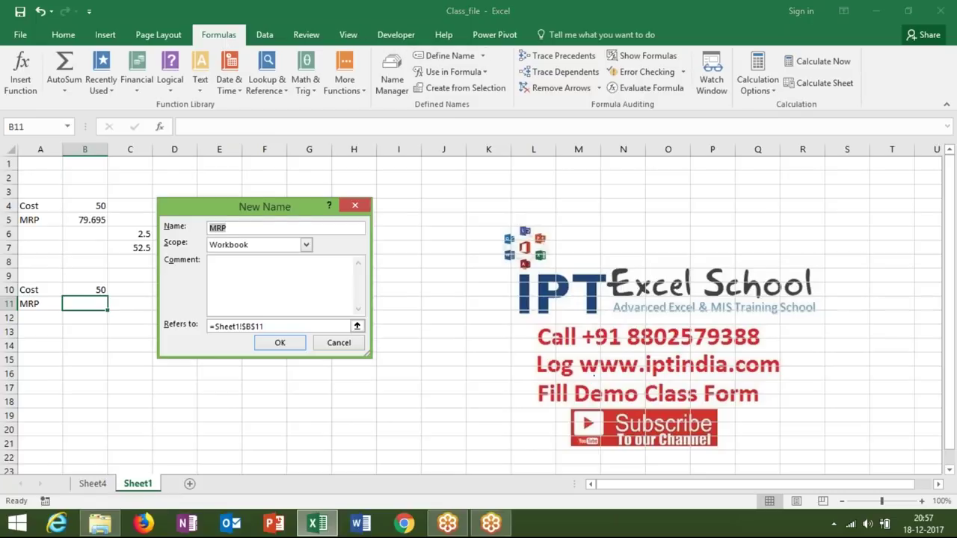
pyautogui.write('MC')
pyautogui.press('BackSpace')
pyautogui.write('_C')
pyautogui.click(271, 325)
pyautogui.press('BackSpace')
pyautogui.press('BackSpace')
pyautogui.press('BackSpace')
pyautogui.press('BackSpace')
pyautogui.press('BackSpace')
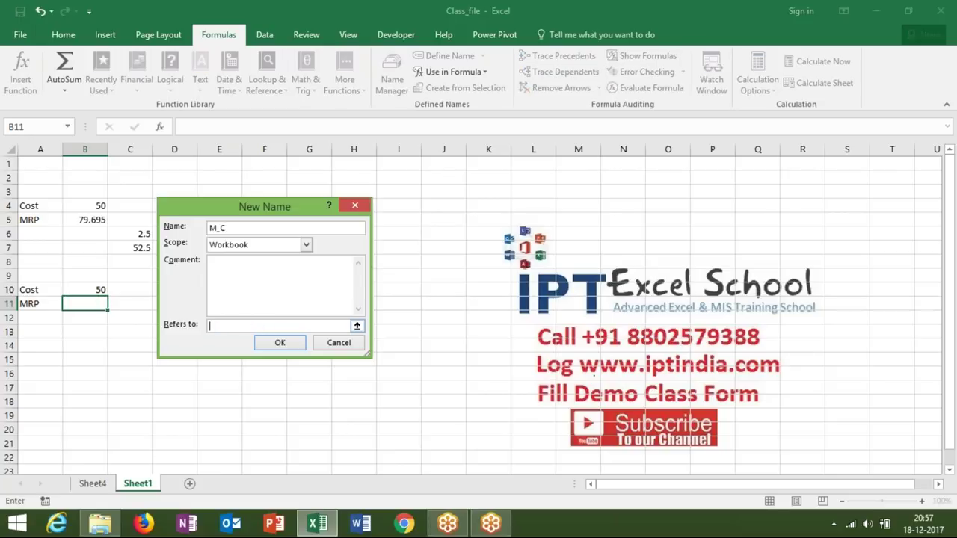
pyautogui.write('=')
pyautogui.click(96, 289)
pyautogui.write('*')
pyautogui.write('2')
pyautogui.press('BackSpace')
pyautogui.press('BackSpace')
pyautogui.press('BackSpace')
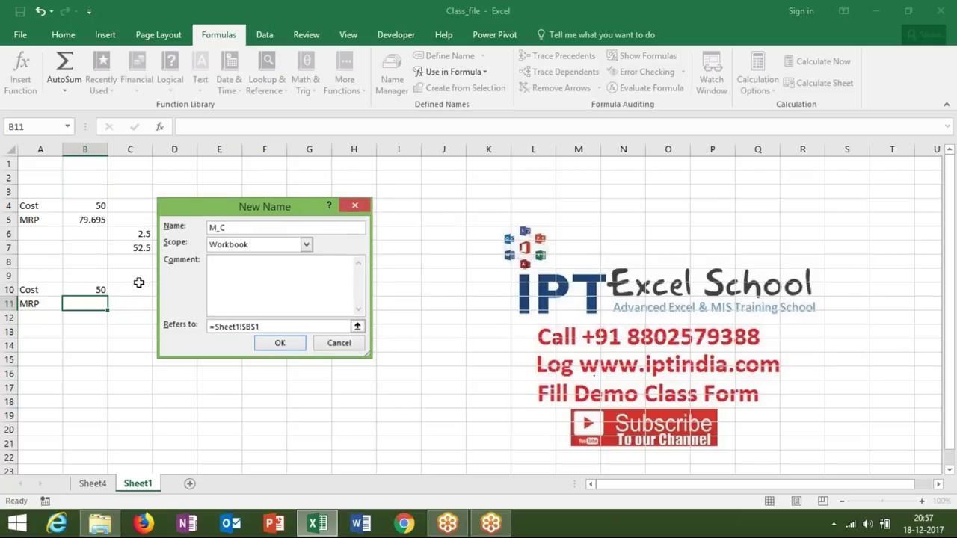
pyautogui.press('Return')
# Create the name M_C referring to =(Sheet1!B10*5%)+Sheet1!B10 with a relative B10.
pyautogui.click(433, 56)
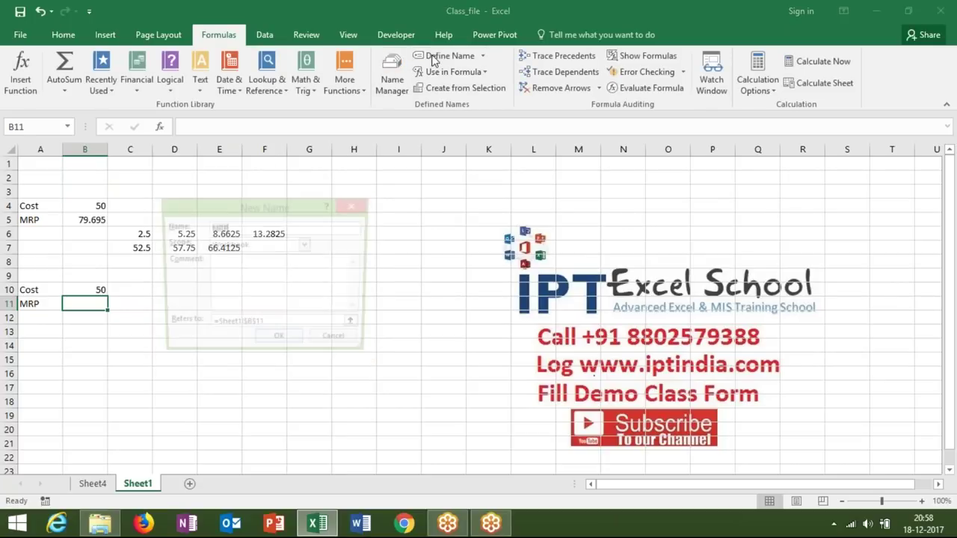
pyautogui.write('M')
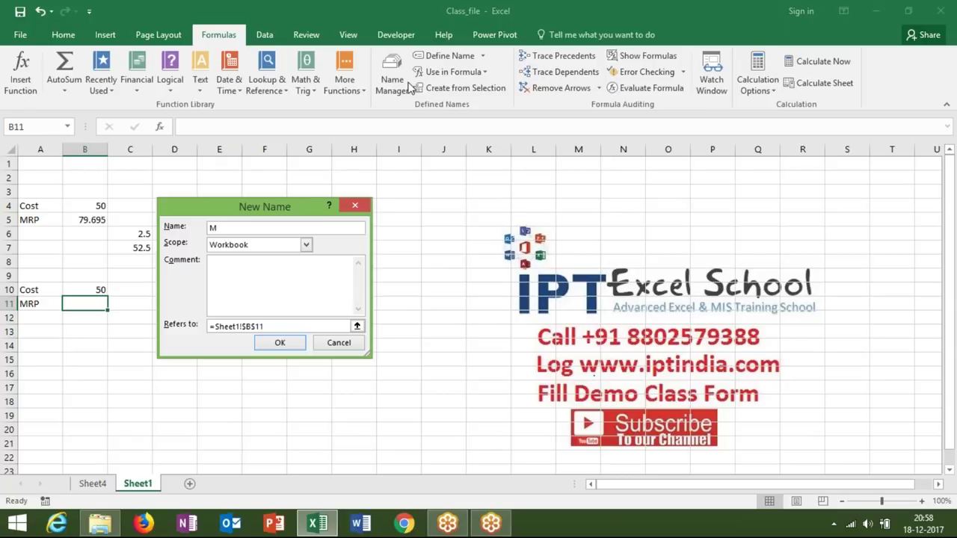
pyautogui.write('_')
pyautogui.write('C')
pyautogui.press('BackSpace')
pyautogui.write('=')
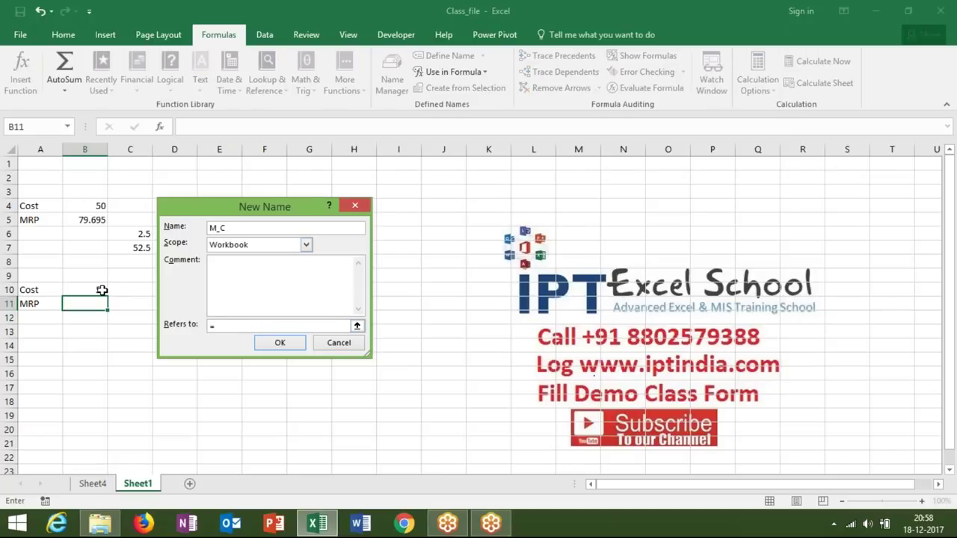
pyautogui.click(101, 290)
pyautogui.click(225, 328)
pyautogui.press('BackSpace')
pyautogui.click(291, 326)
pyautogui.moveTo(266, 326); pyautogui.dragTo(215, 327)
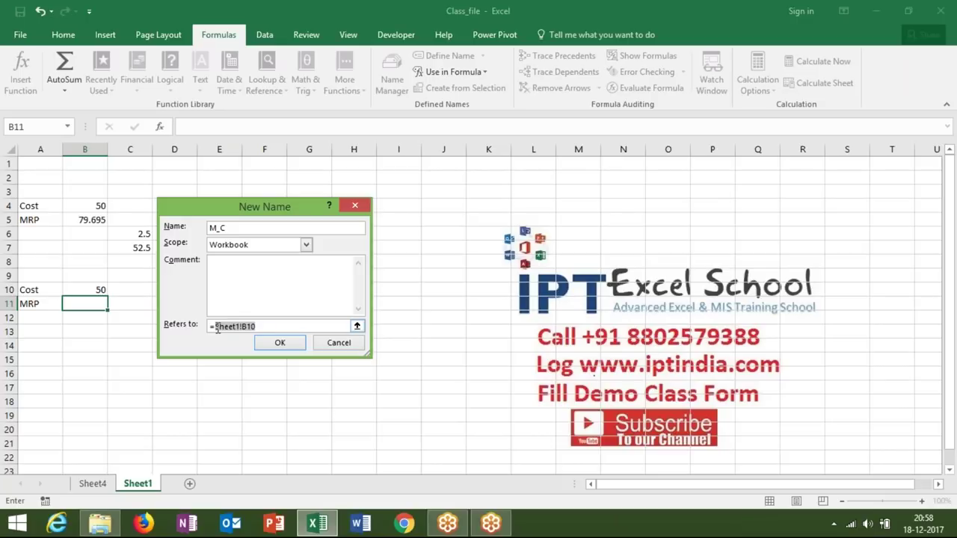
pyautogui.click(215, 327)
pyautogui.write('(')
pyautogui.click(266, 327)
pyautogui.write('*')
pyautogui.write('5')
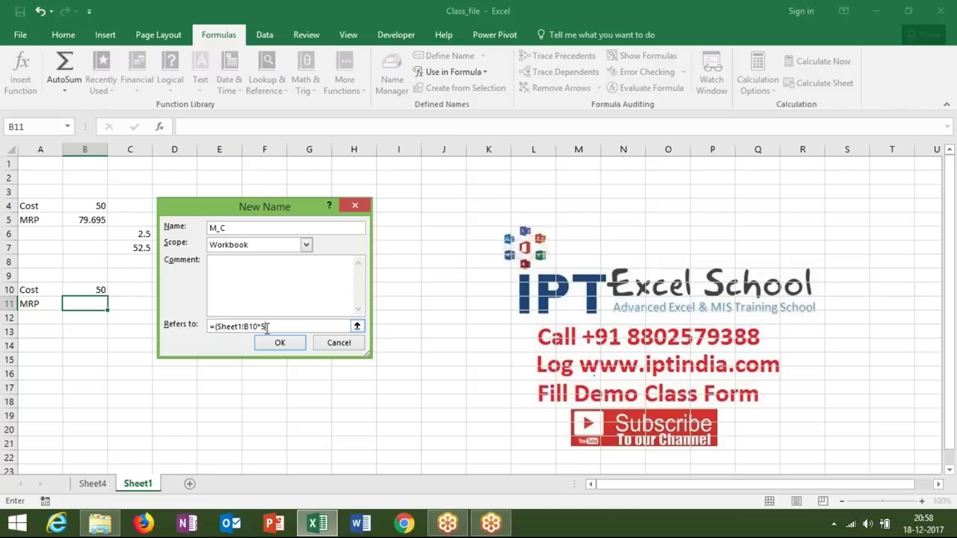
pyautogui.write('%)+')
pyautogui.write('Sheet1!B10')
pyautogui.click(278, 344)
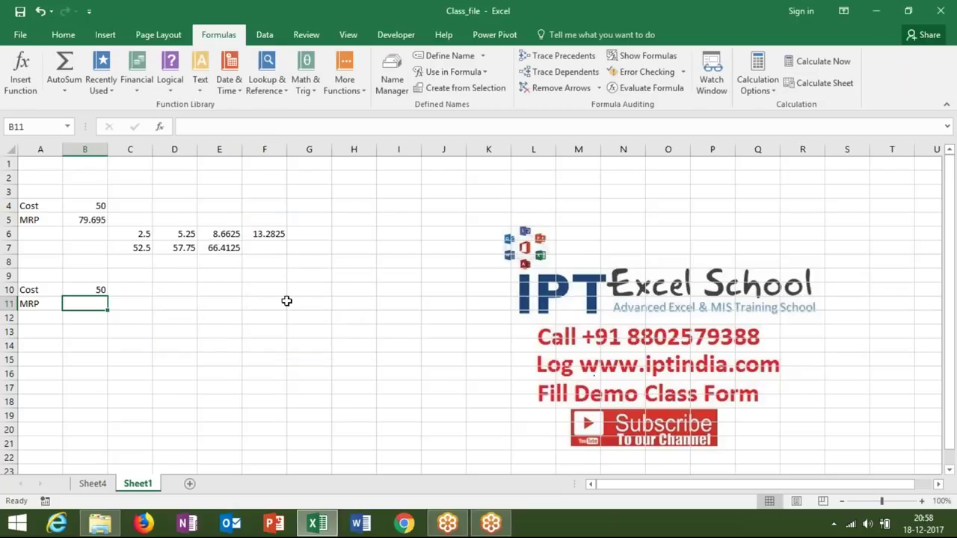
# Create the name D_C referring to =(M_C*10%)+M_C.
pyautogui.click(437, 59)
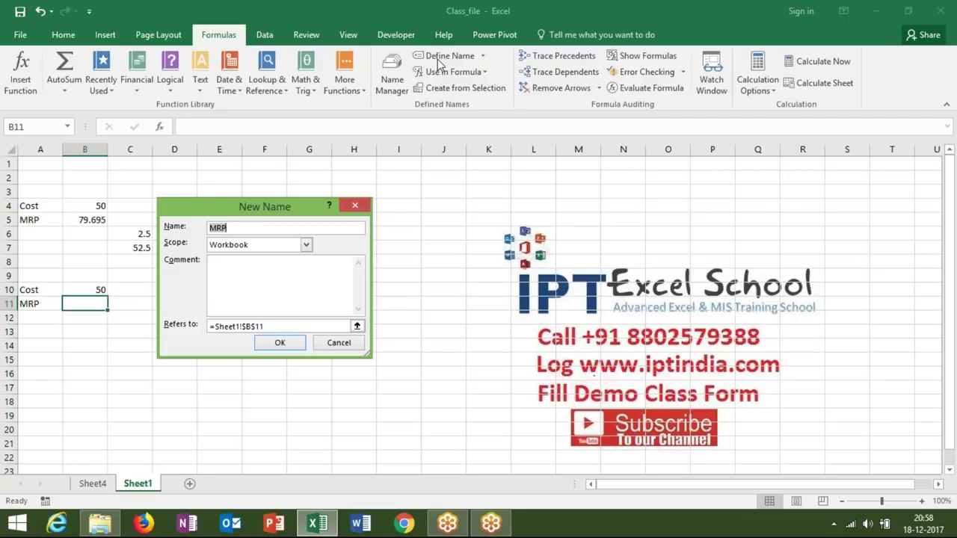
pyautogui.write('D_C')
pyautogui.click(290, 326)
pyautogui.press('BackSpace')
pyautogui.press('BackSpace')
pyautogui.press('BackSpace')
pyautogui.press('BackSpace')
pyautogui.press('BackSpace')
pyautogui.press('BackSpace')
pyautogui.press('BackSpace')
pyautogui.press('BackSpace')
pyautogui.write('=')
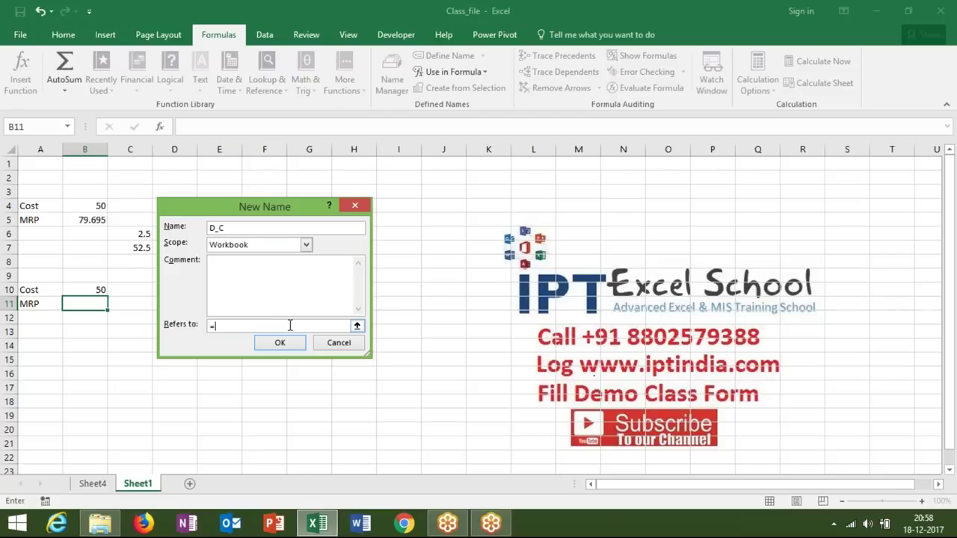
pyautogui.write('m_')
pyautogui.write('C*')
pyautogui.write('10%')
pyautogui.click(216, 327)
pyautogui.write('(')
pyautogui.write(')+m')
pyautogui.write('_c')
pyautogui.click(273, 343)
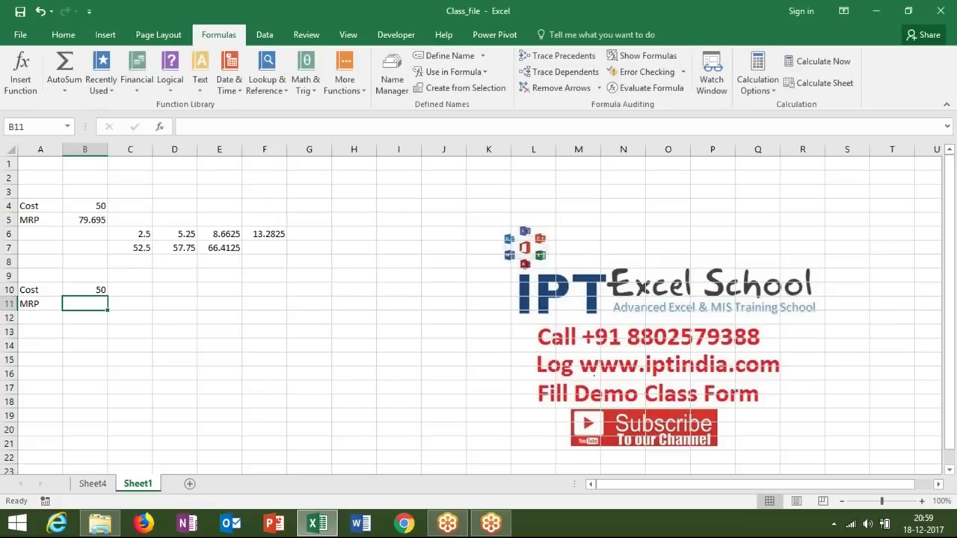
# Create the name H_C referring to =(D_C*15%)+D_C.
pyautogui.click(432, 60)
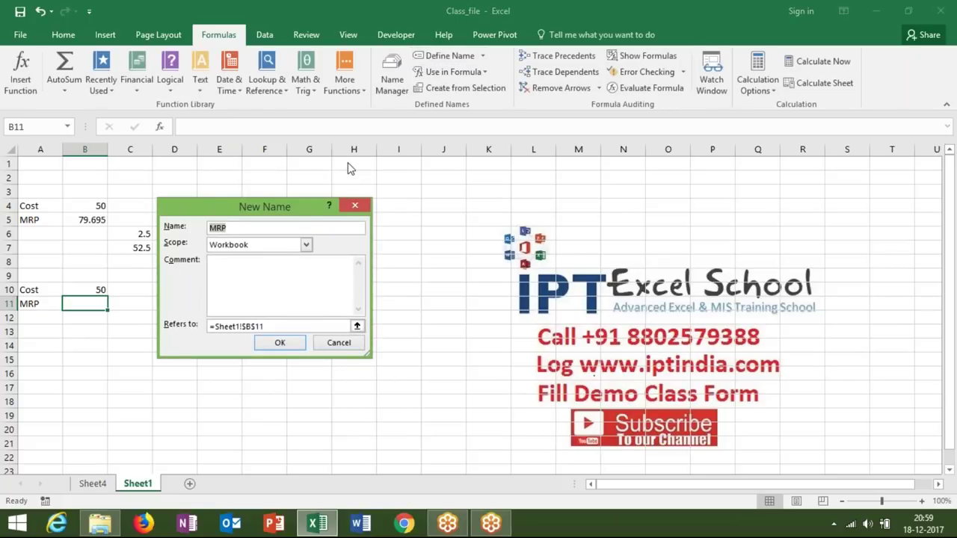
pyautogui.write('H_C')
pyautogui.click(299, 327)
pyautogui.press('BackSpace')
pyautogui.press('BackSpace')
pyautogui.press('BackSpace')
pyautogui.press('BackSpace')
pyautogui.press('BackSpace')
pyautogui.press('BackSpace')
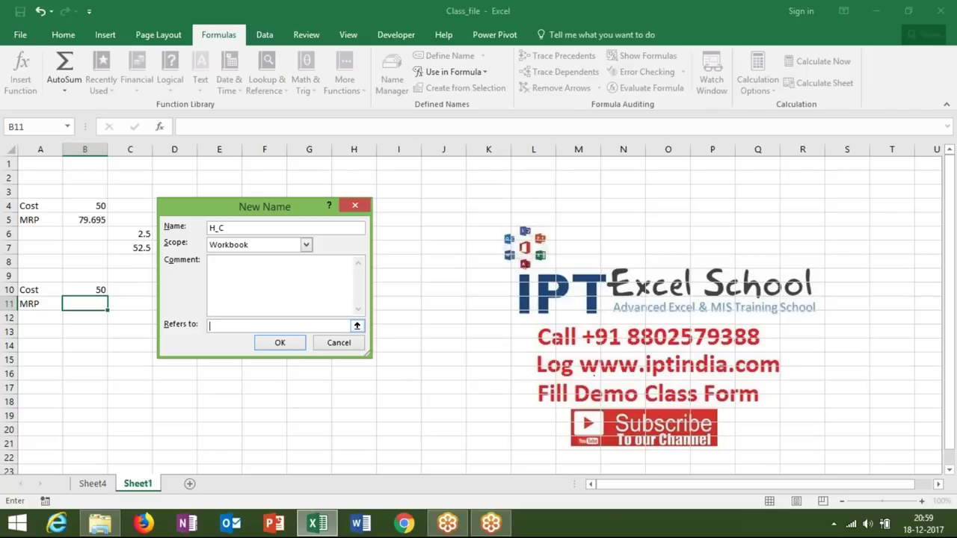
pyautogui.write('=m')
pyautogui.press('BackSpace')
pyautogui.write('D_C*15%')
pyautogui.click(214, 329)
pyautogui.write('(')
pyautogui.click(255, 328)
pyautogui.write(')+')
pyautogui.write('D')
pyautogui.write('_C')
pyautogui.click(267, 343)
pyautogui.click(447, 56)
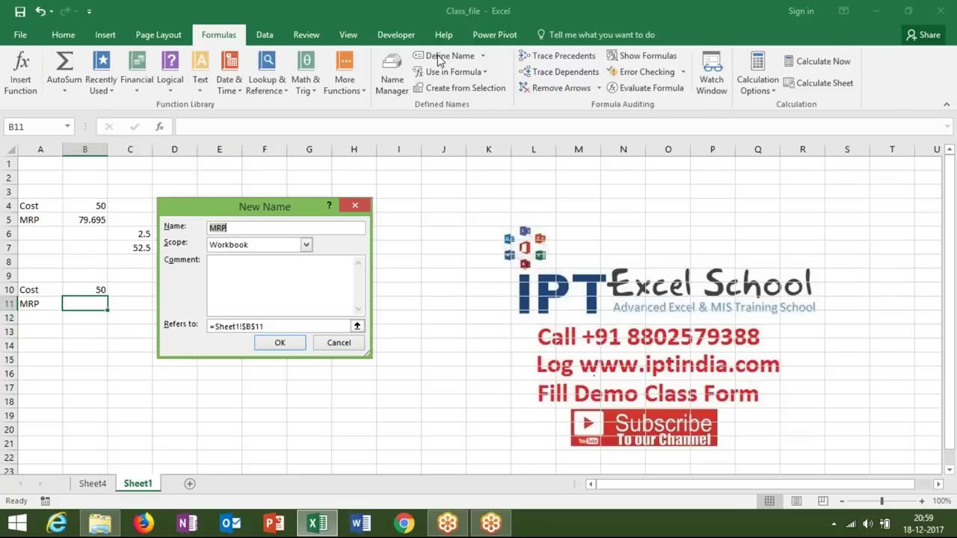
# Define the name MRP as =(H_C*20%)+H_C and start entering =MRP in B11.
pyautogui.write('MRP')
pyautogui.click(312, 326)
pyautogui.press('BackSpace')
pyautogui.press('BackSpace')
pyautogui.press('BackSpace')
pyautogui.press('BackSpace')
pyautogui.write('=')
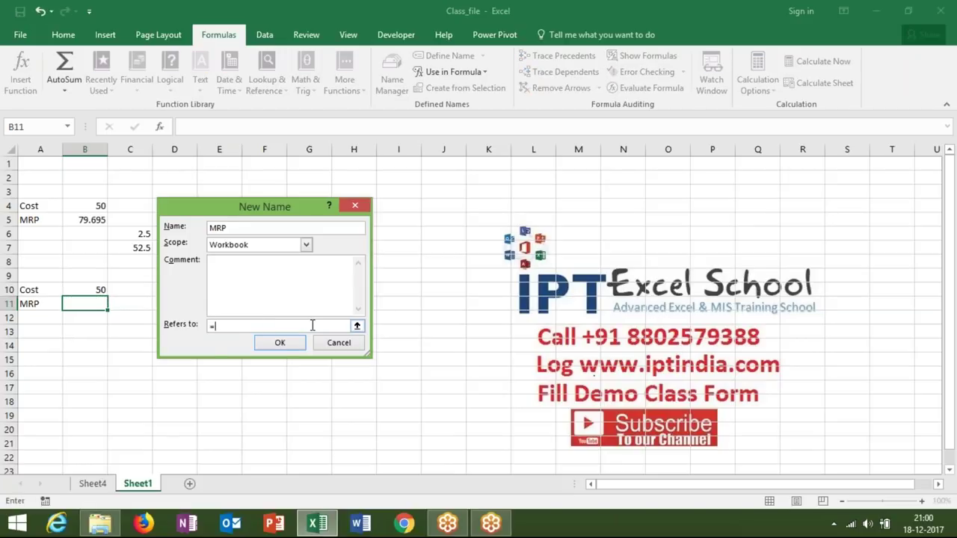
pyautogui.write('H_C')
pyautogui.write('*20%+')
pyautogui.write('H_')
pyautogui.write('C')
pyautogui.click(250, 327)
pyautogui.write(')')
pyautogui.click(269, 343)
pyautogui.write('=mrp')
pyautogui.press('Tab')
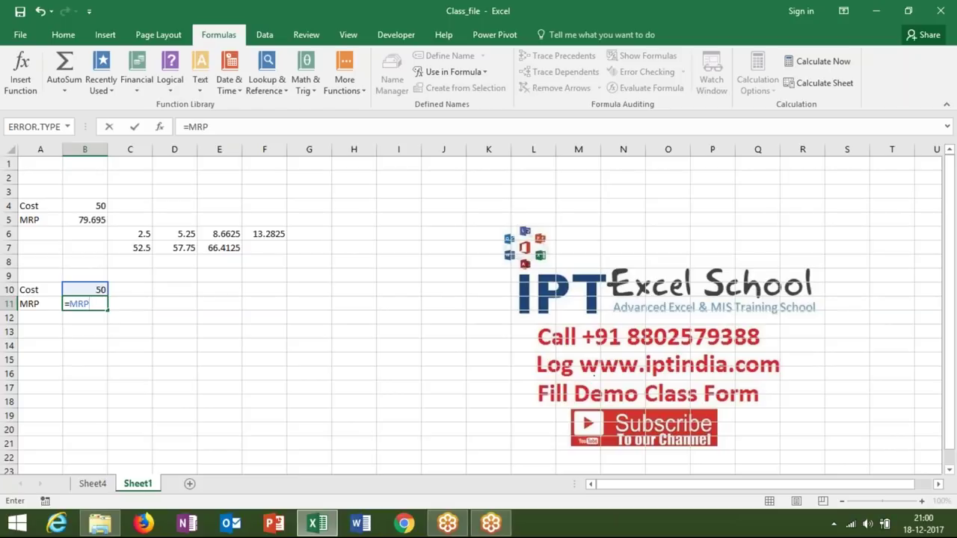
pyautogui.press('Return')
pyautogui.click(84, 304)
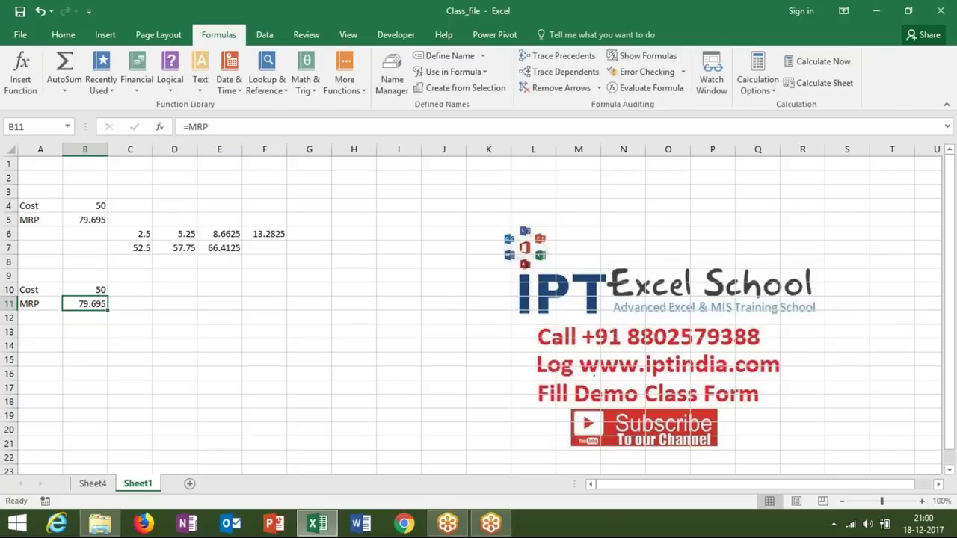
pyautogui.click(100, 221)
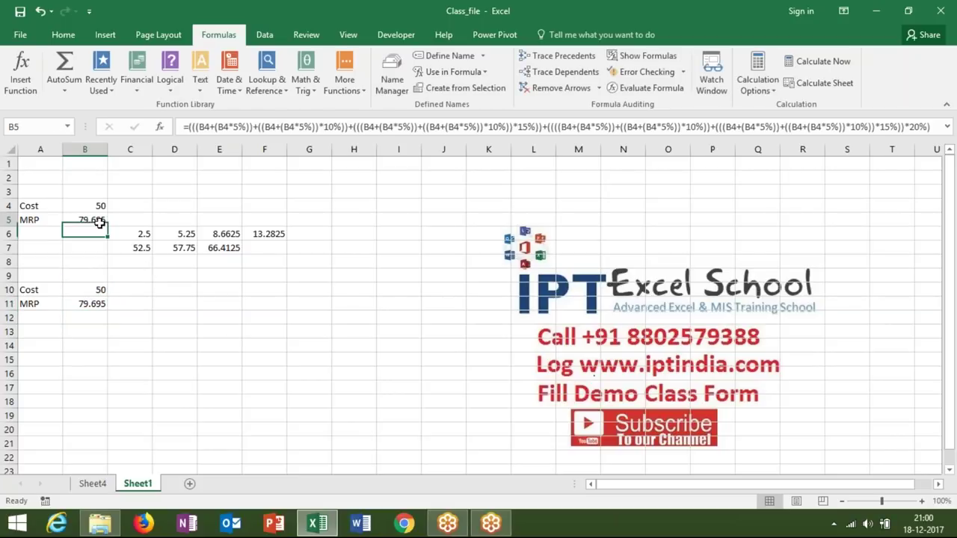
pyautogui.doubleClick(100, 222)
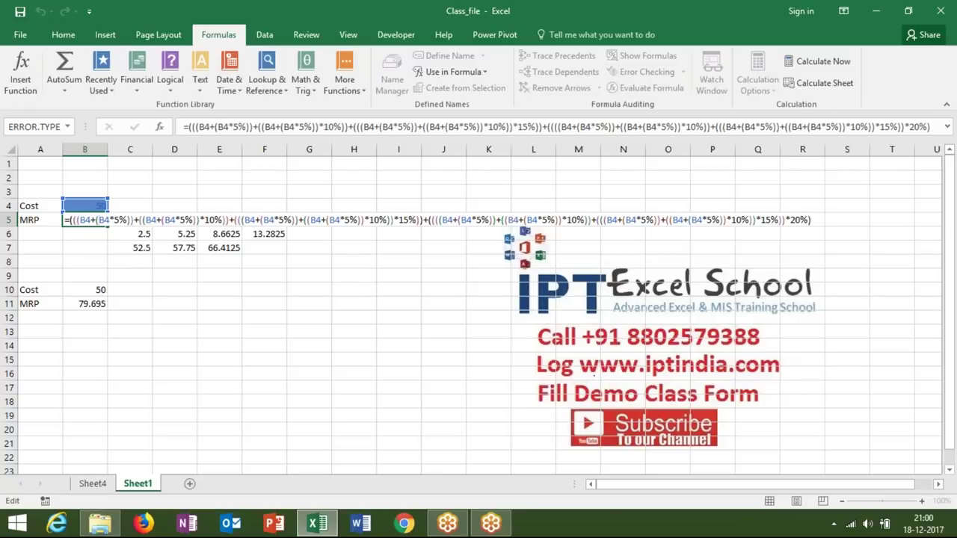
pyautogui.press('Escape')
pyautogui.click(86, 304)
pyautogui.write('=MRP')
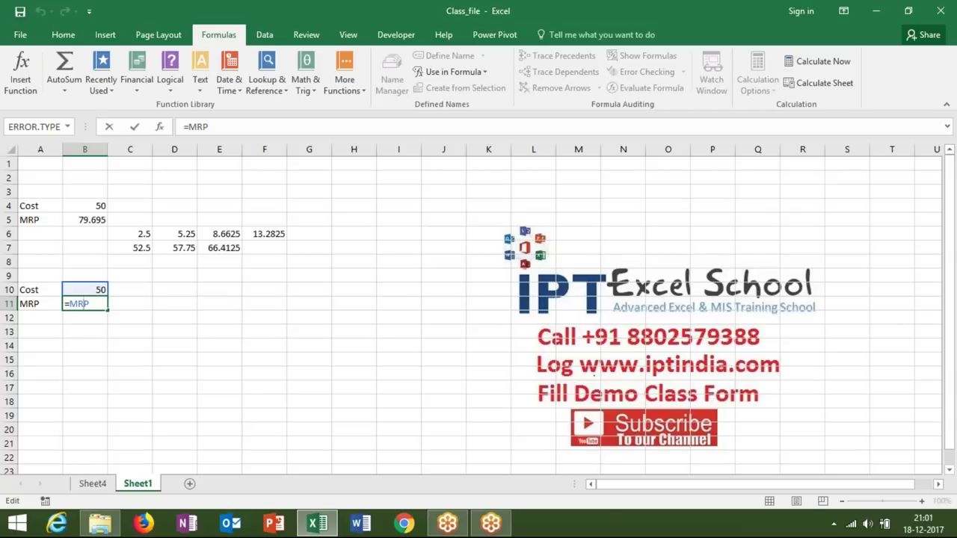
pyautogui.press('Return')
pyautogui.press('Up')
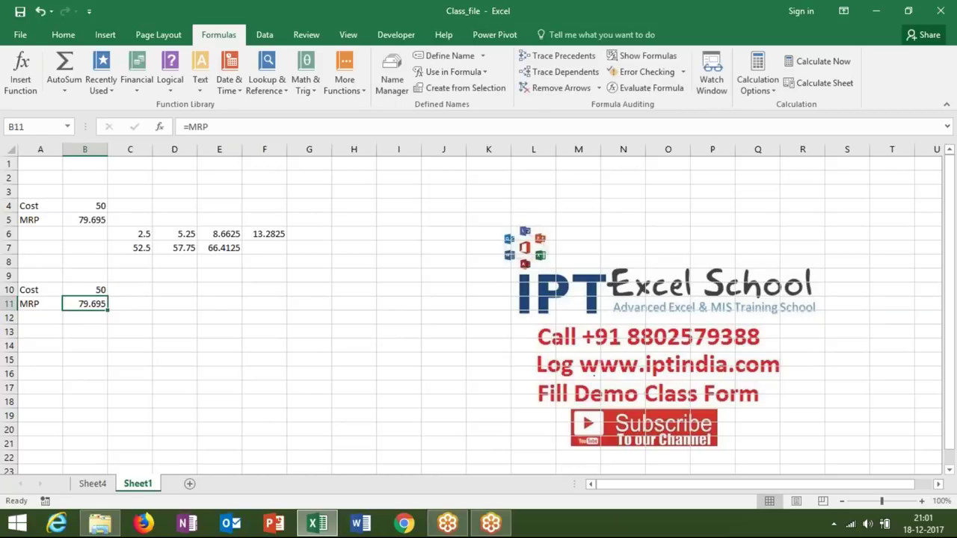
pyautogui.click(99, 218)
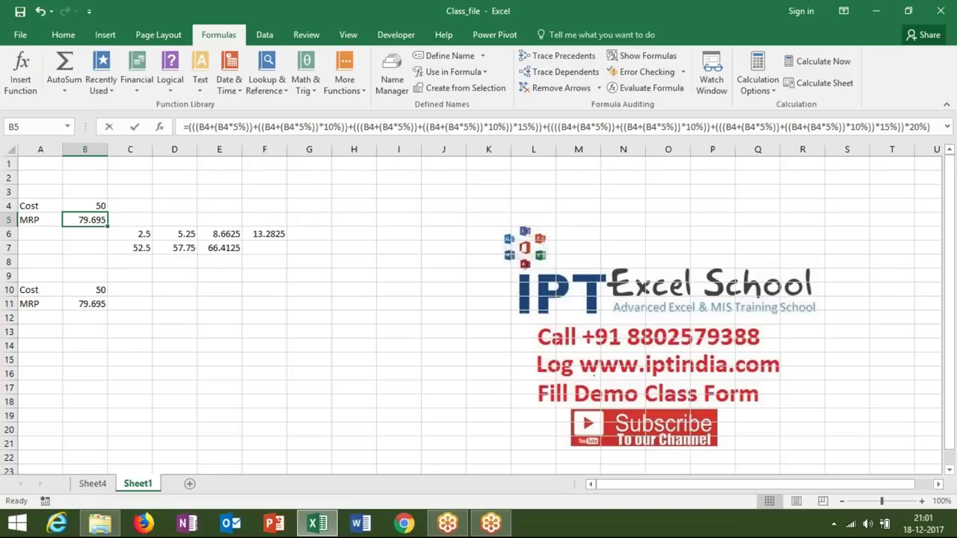
pyautogui.doubleClick(99, 219)
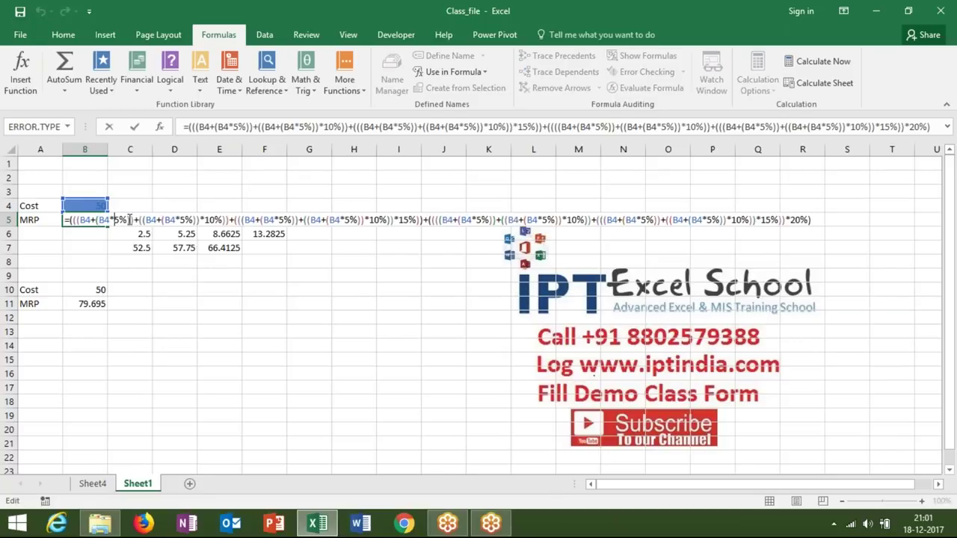
pyautogui.click(280, 218)
pyautogui.click(109, 126)
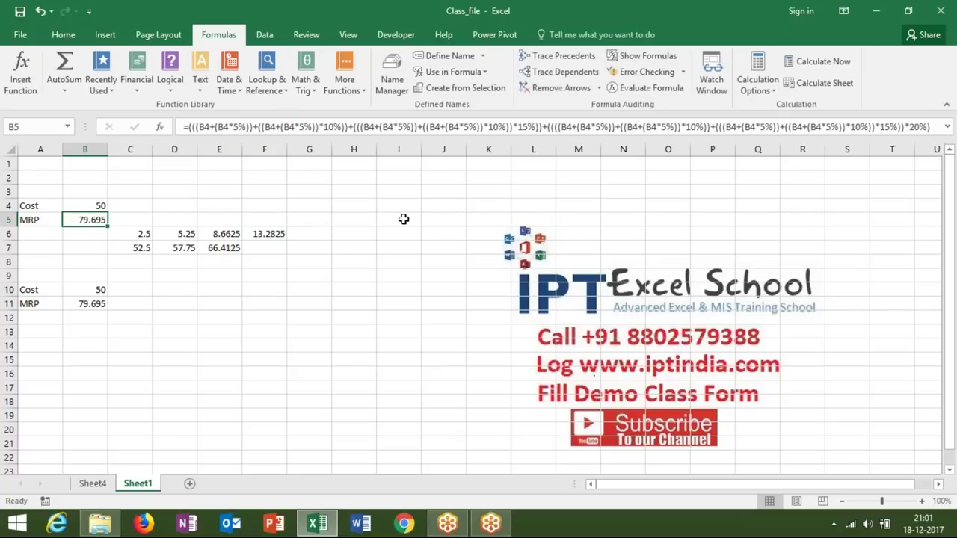
pyautogui.click(92, 303)
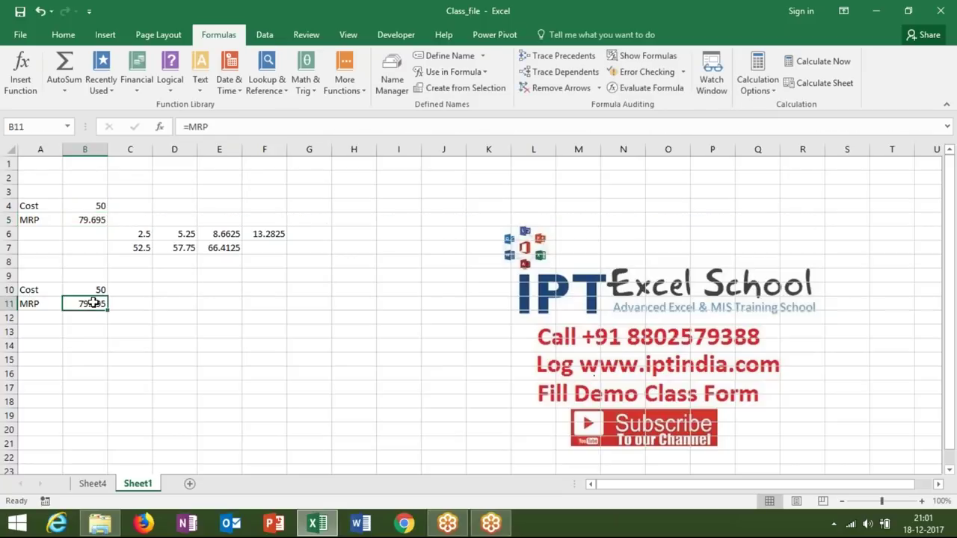
# Change M_C's rate from 5% to 7% in Name Manager, then inspect B5's formula for comparison.
pyautogui.click(392, 80)
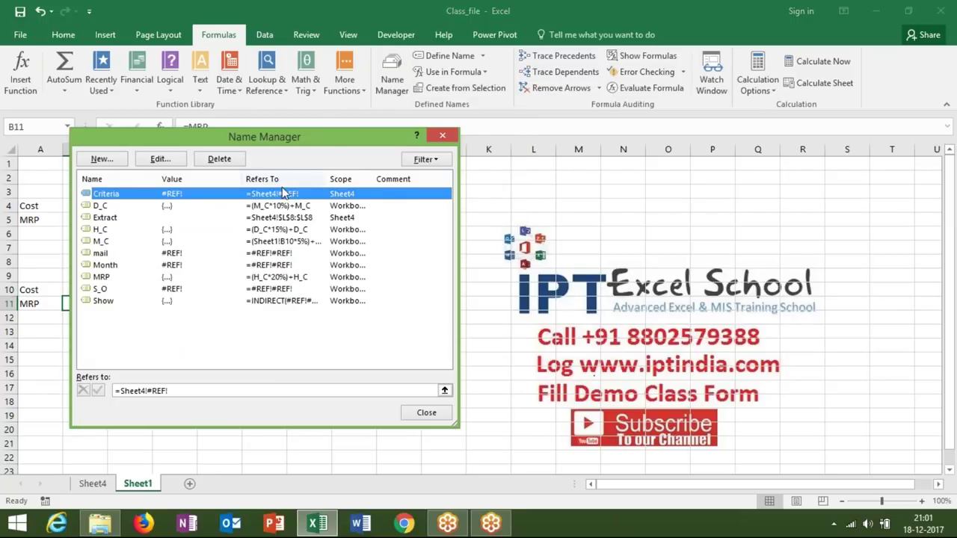
pyautogui.click(255, 242)
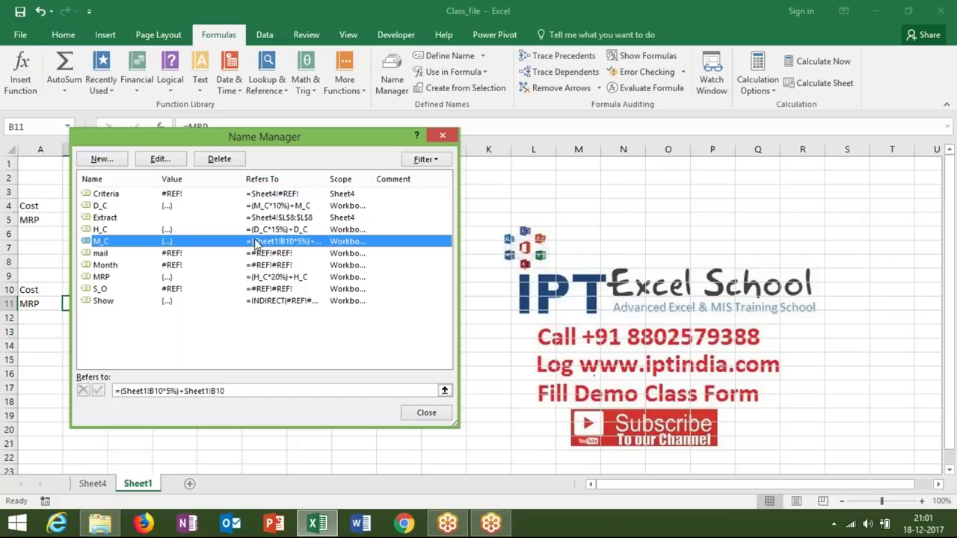
pyautogui.click(169, 390)
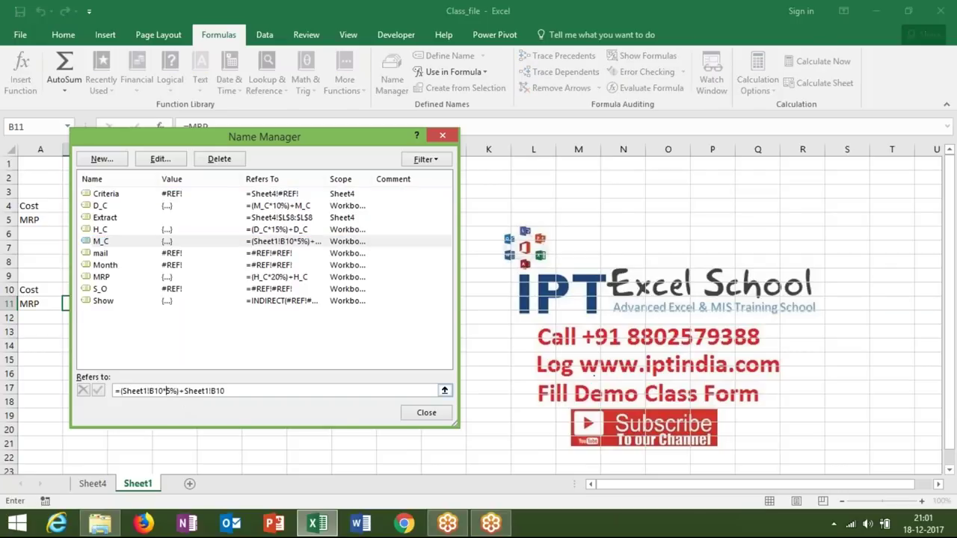
pyautogui.press('Delete')
pyautogui.write('7')
pyautogui.press('Return')
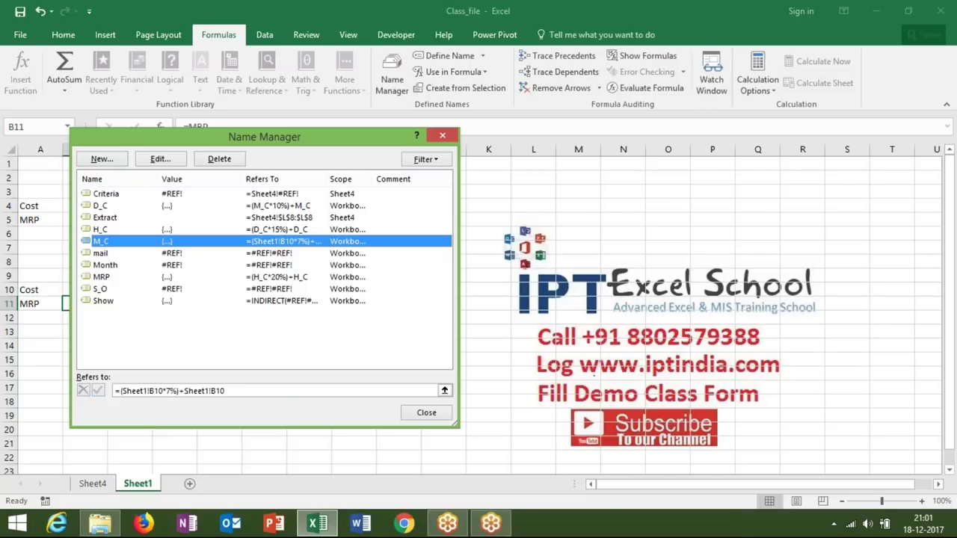
pyautogui.click(413, 416)
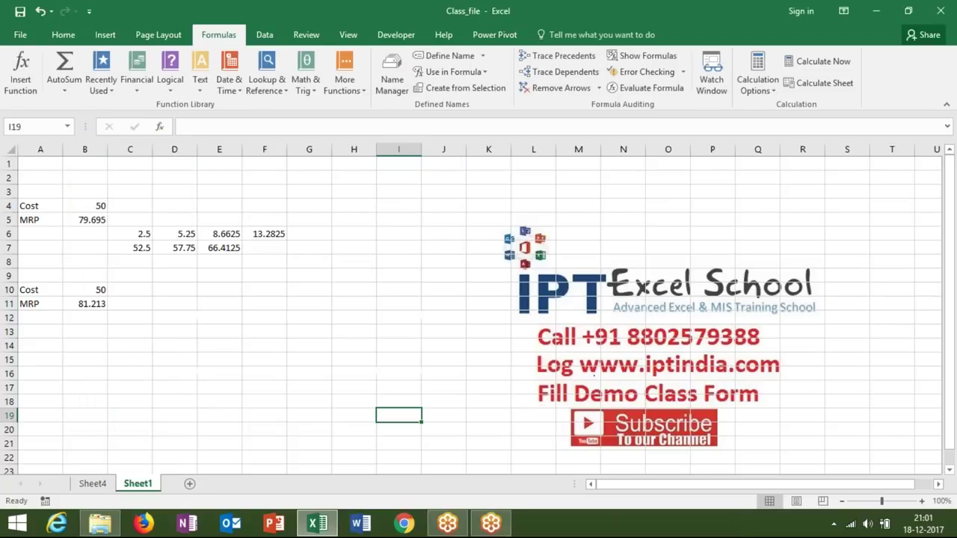
pyautogui.click(89, 220)
pyautogui.doubleClick(89, 219)
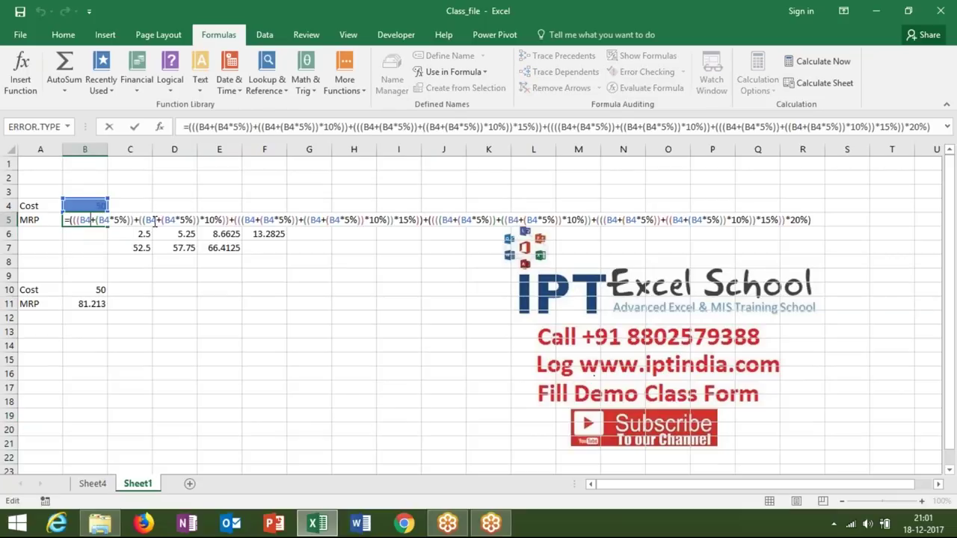
pyautogui.press('Escape')
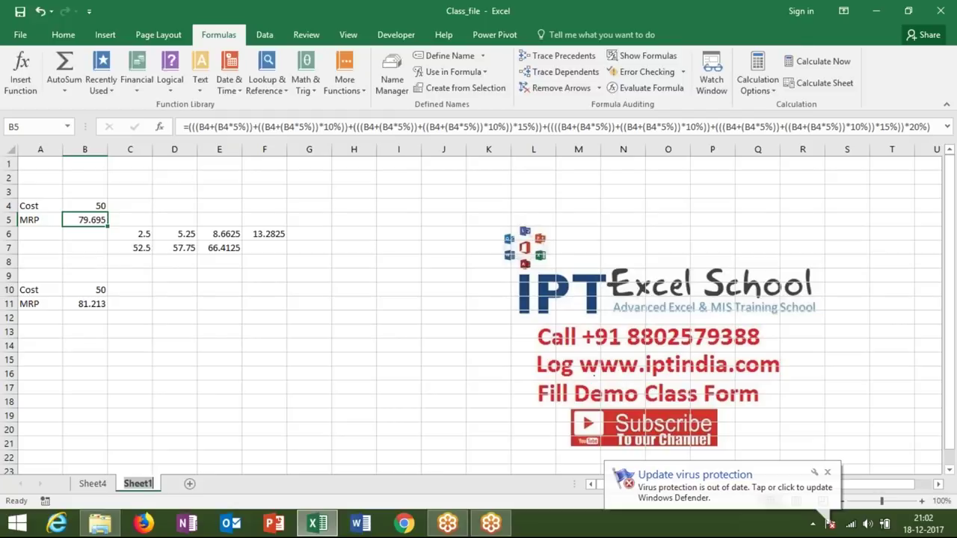
# Rename Sheet1 to E1 and add a new sheet named E2.
pyautogui.doubleClick(137, 484)
pyautogui.press('BackSpace')
pyautogui.write('E1')
pyautogui.click(174, 429)
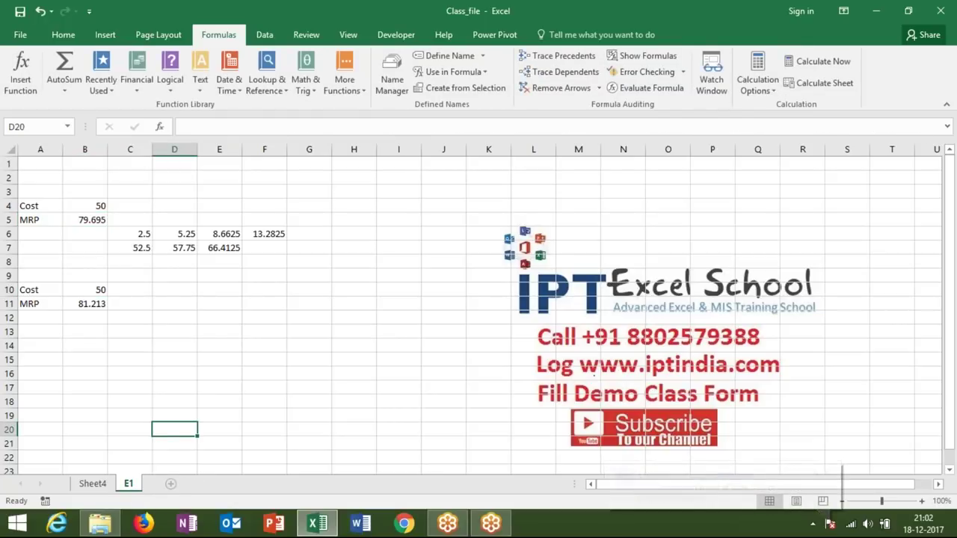
pyautogui.click(201, 483)
pyautogui.doubleClick(164, 484)
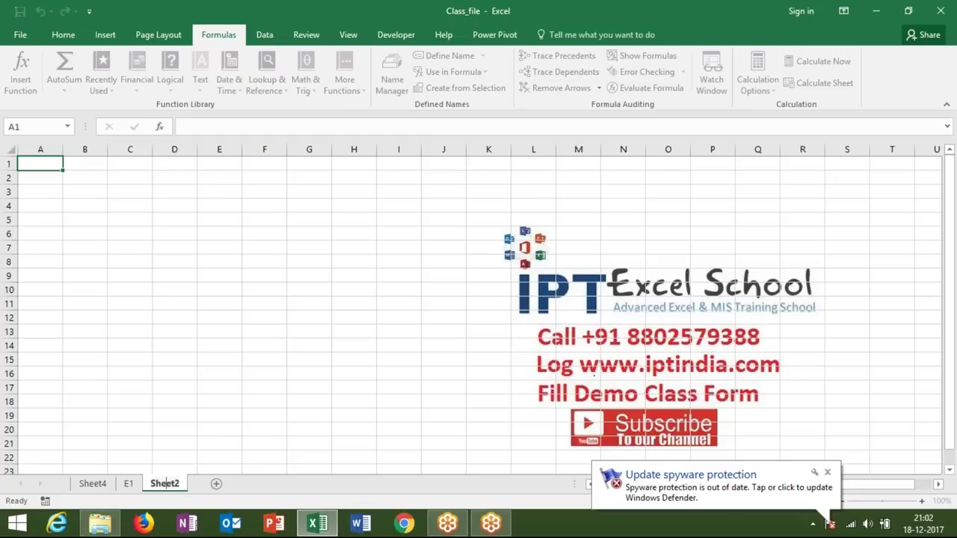
pyautogui.doubleClick(166, 483)
pyautogui.write('E2')
pyautogui.click(130, 289)
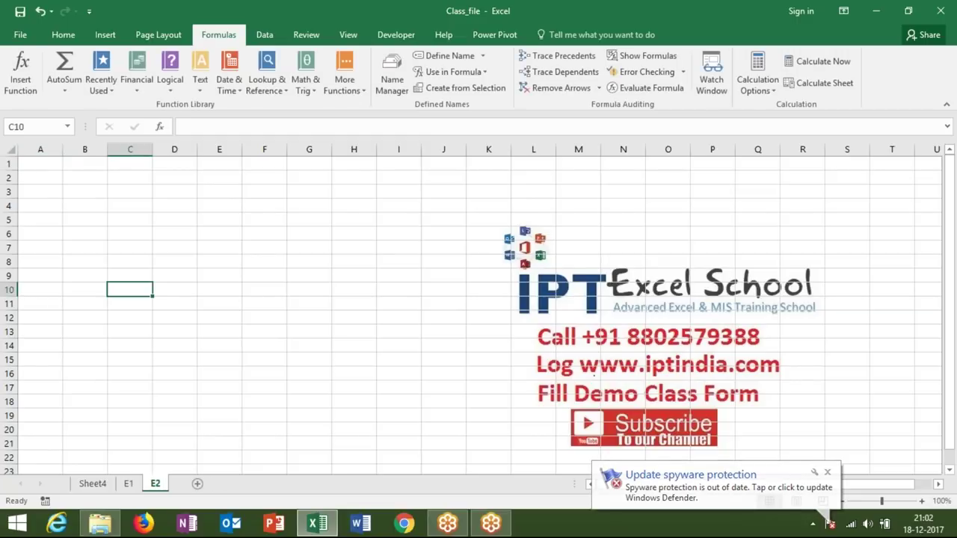
# Enter the heading Sales in A1 and start =RANDBETWEEN(10,90) in A2.
pyautogui.click(42, 162)
pyautogui.write('Sales')
pyautogui.press('Return')
pyautogui.write('=ra')
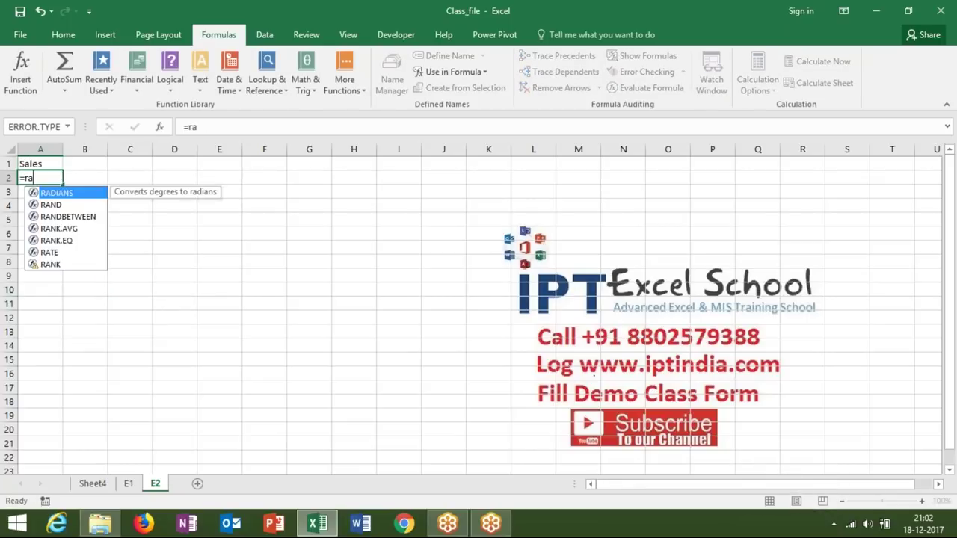
pyautogui.hotkey('ctrl', 'Return')
pyautogui.press('Up')
pyautogui.press('Down')
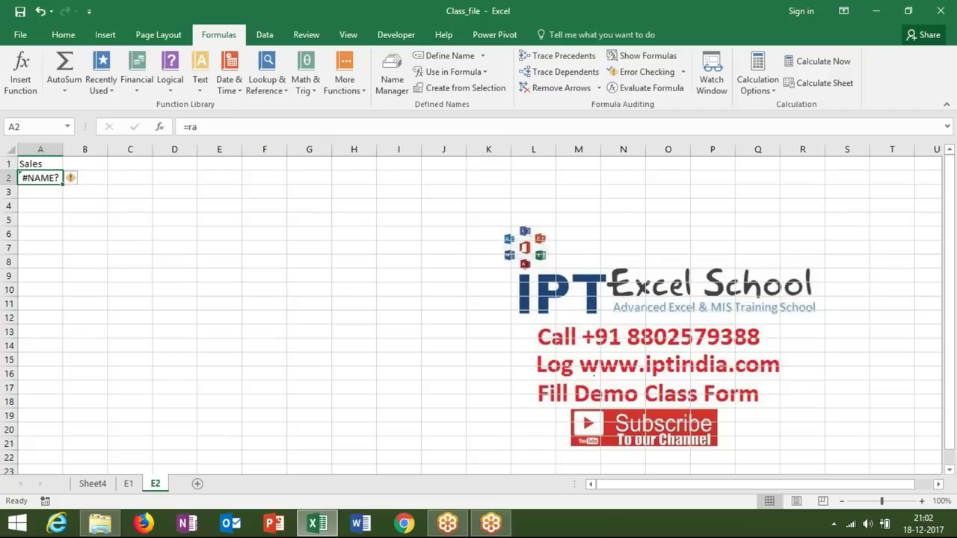
pyautogui.press('F2')
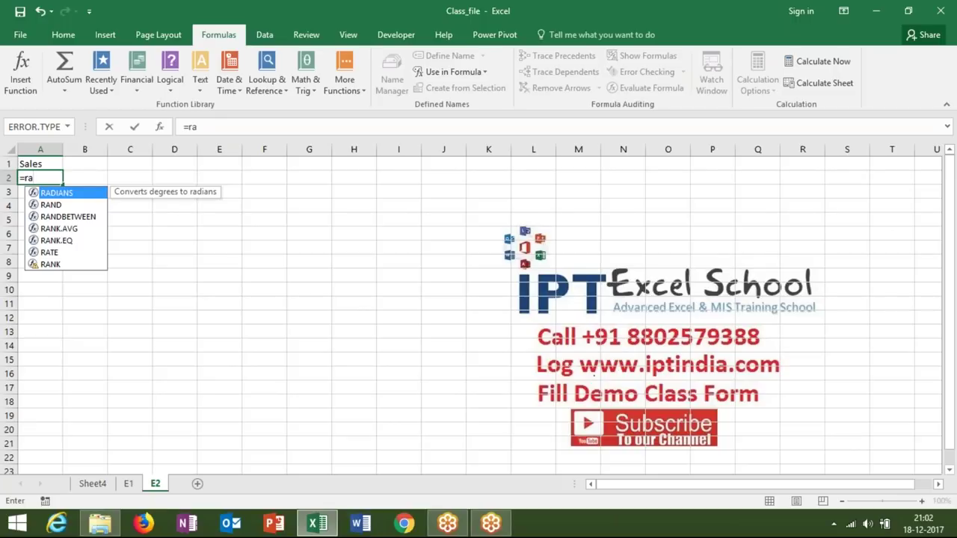
pyautogui.press('Down')
pyautogui.press('Down')
pyautogui.press('Tab')
pyautogui.write('10,9')
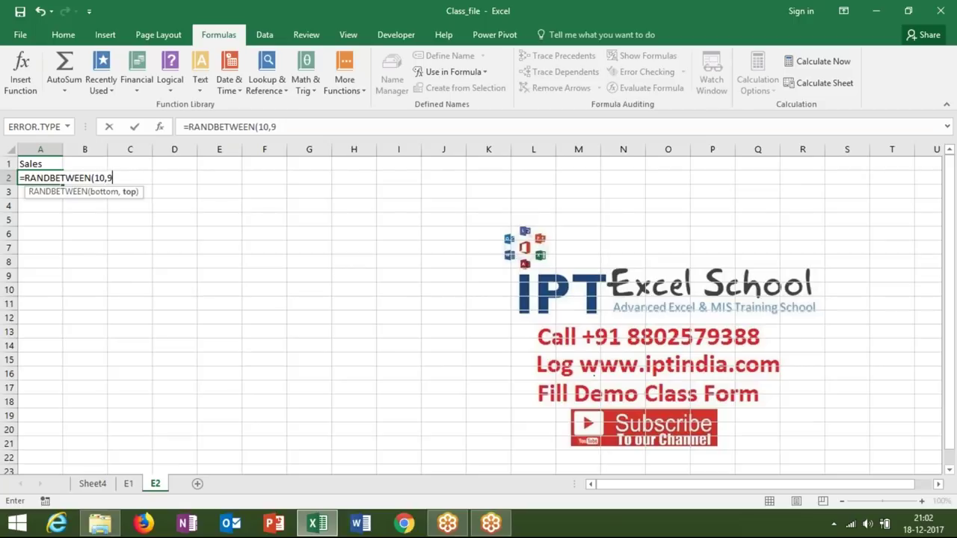
pyautogui.write('0')
# Fill A2:A26 with the RANDBETWEEN random sales formula.
pyautogui.press('Return')
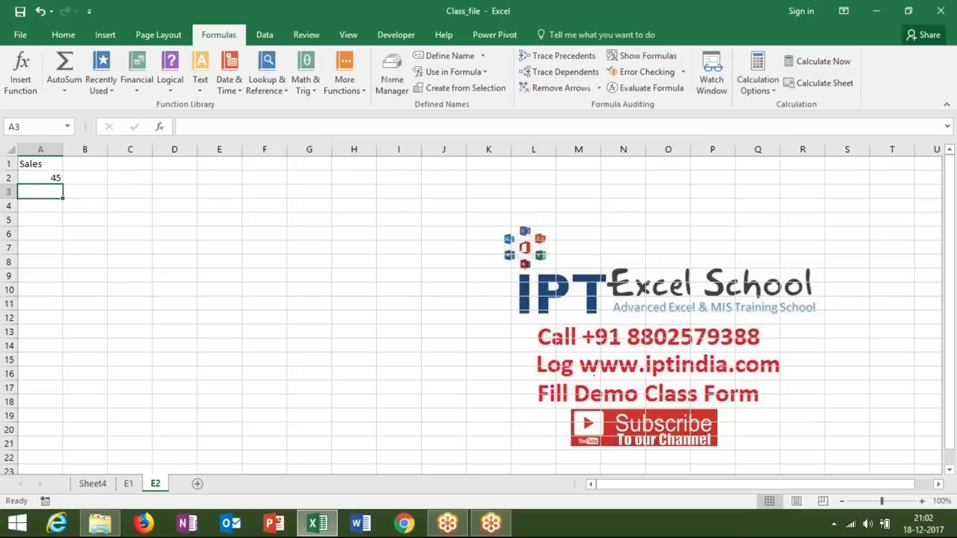
pyautogui.moveTo(41, 177); pyautogui.dragTo(60, 467)
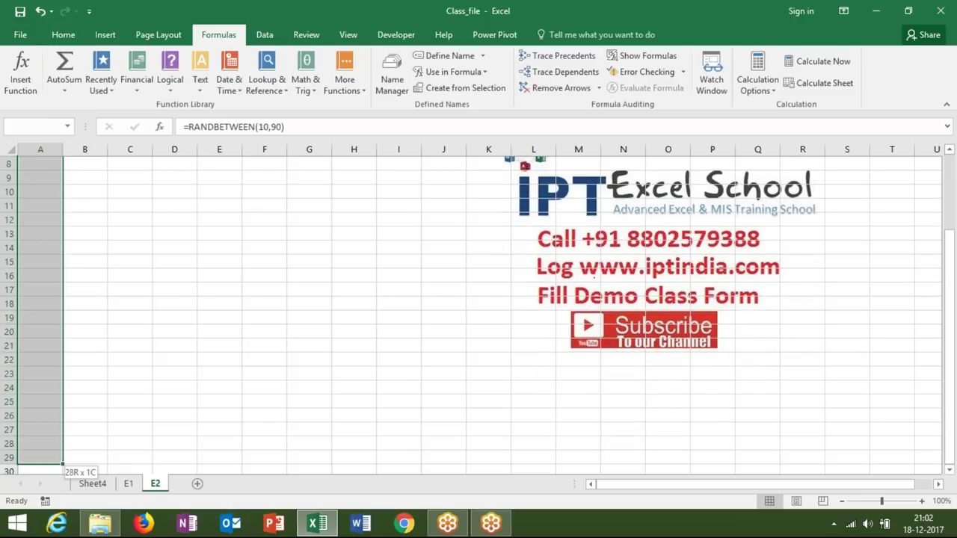
pyautogui.moveTo(60, 467); pyautogui.dragTo(63, 407)
pyautogui.hotkey('ctrl', 'Return')
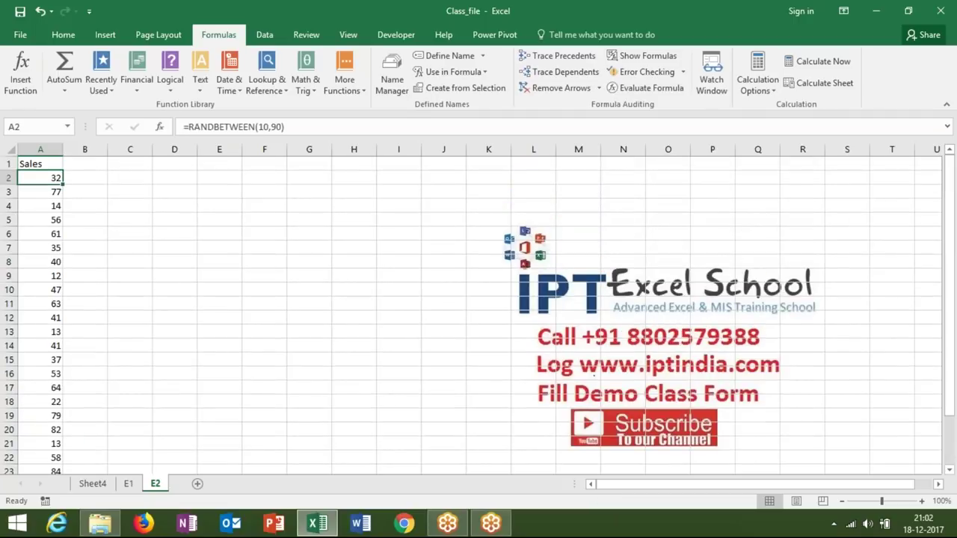
# Replace the A2:A26 formulas with their fixed values using Paste Values.
pyautogui.hotkey('ctrl', 'c')
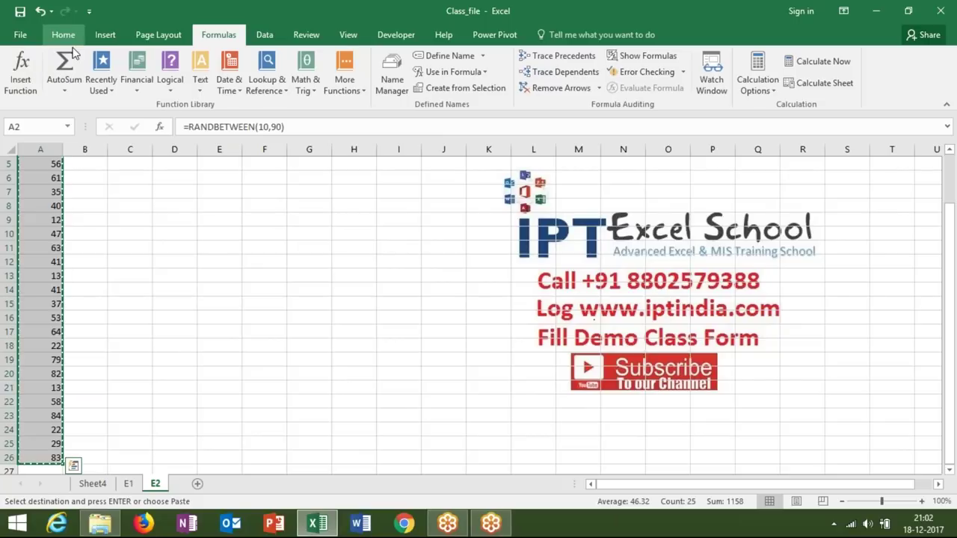
pyautogui.click(63, 35)
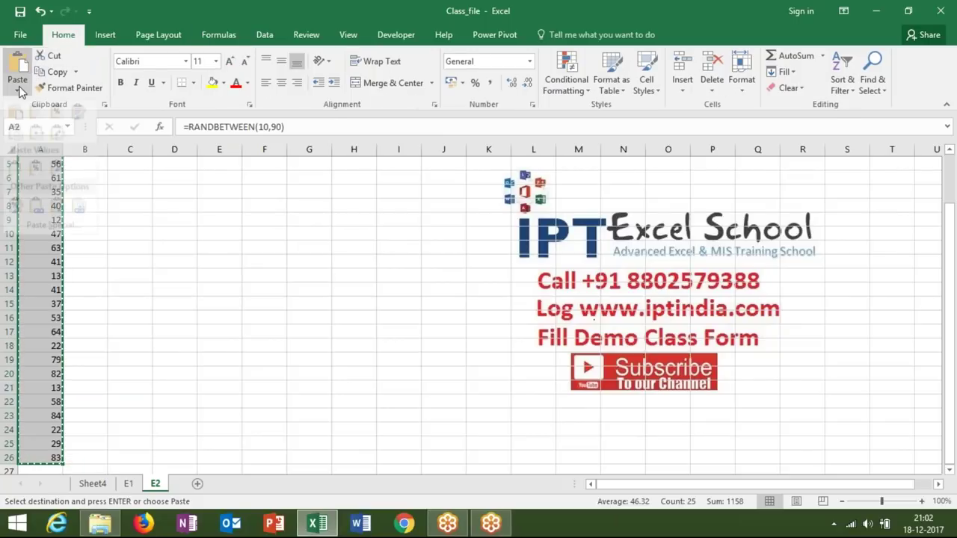
pyautogui.click(17, 86)
pyautogui.click(14, 184)
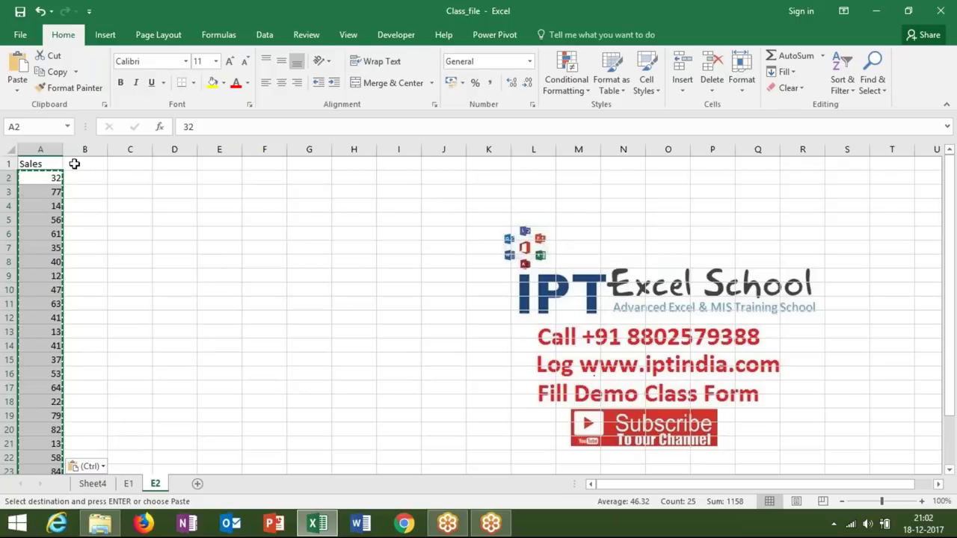
pyautogui.press('Escape')
pyautogui.click(74, 187)
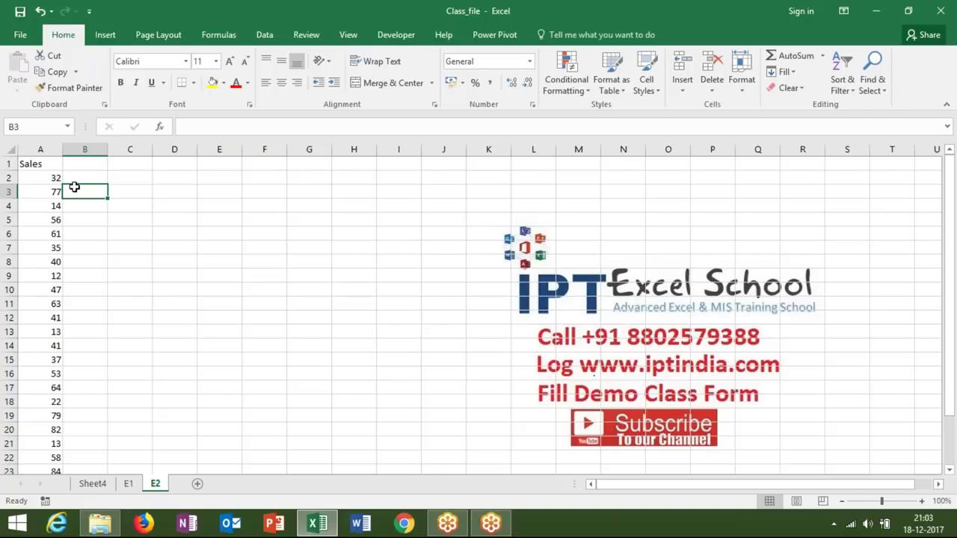
pyautogui.click(45, 177)
pyautogui.click(223, 178)
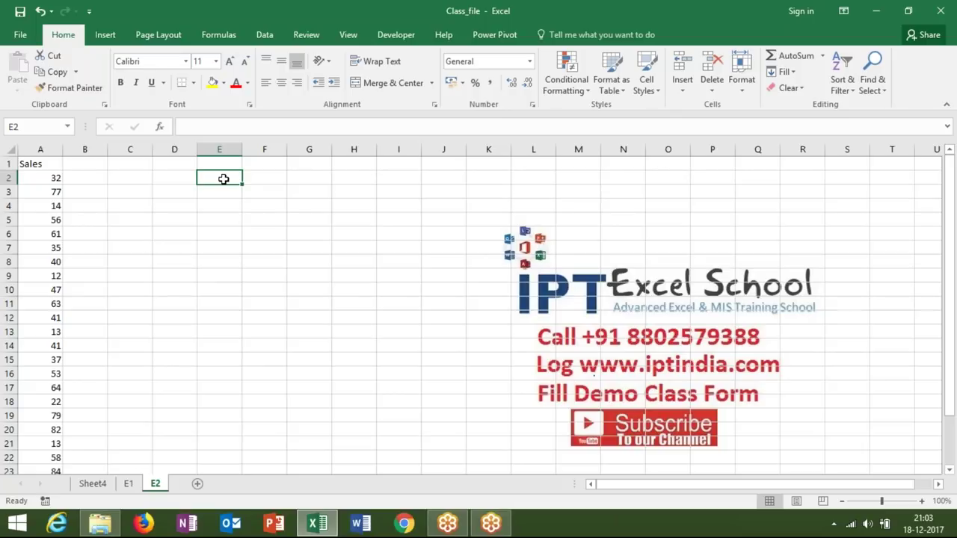
# Enter the sales ranges 0-40, 41-80, 81-100 and >100 in E2:E5.
pyautogui.write('0-5')
pyautogui.press('BackSpace')
pyautogui.press('BackSpace')
pyautogui.write('-40')
pyautogui.press('Return')
pyautogui.write('41-80')
pyautogui.press('Return')
pyautogui.write('81-100')
pyautogui.press('Return')
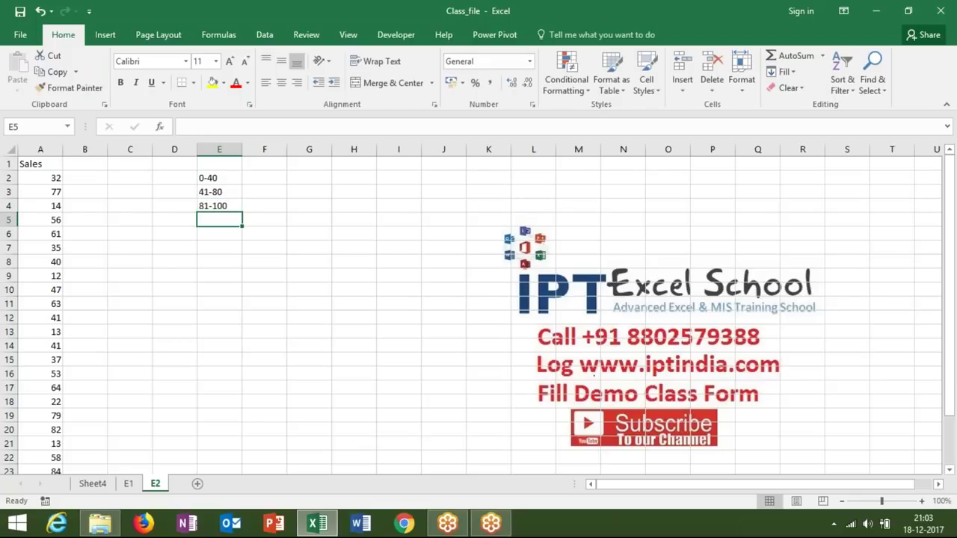
pyautogui.write('>100')
# Enter the incentives 500, 1000, 2500 and 5000 in F2:F5.
pyautogui.click(257, 171)
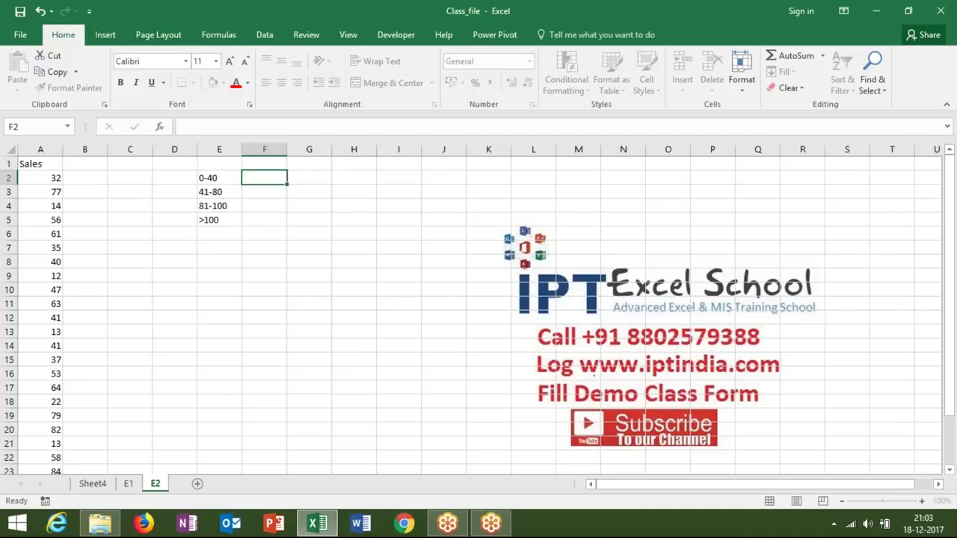
pyautogui.write('500')
pyautogui.press('Return')
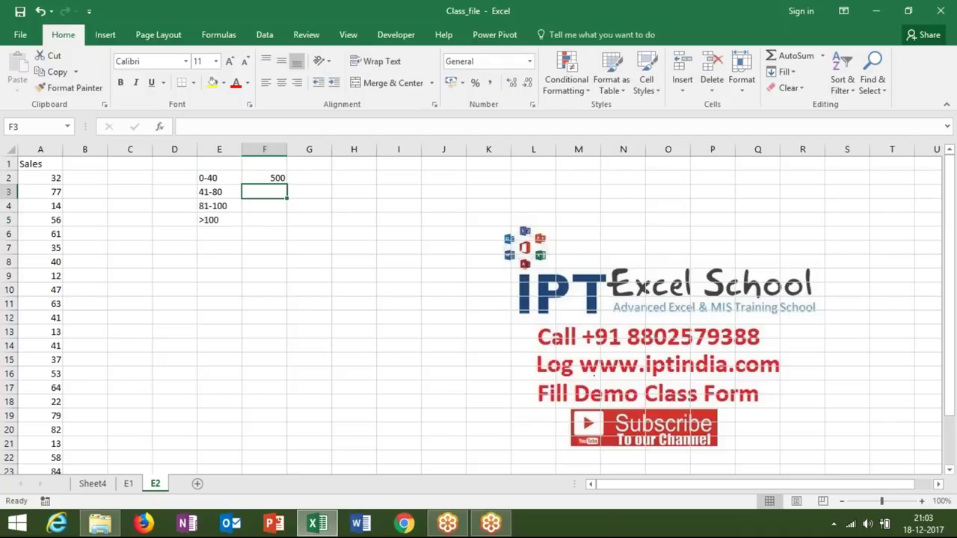
pyautogui.write('9')
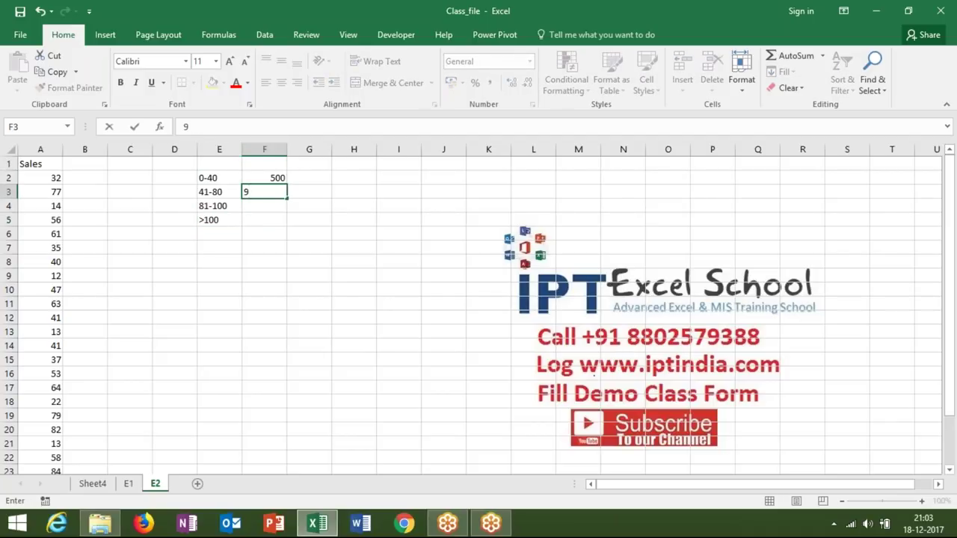
pyautogui.press('BackSpace')
pyautogui.write('1000')
pyautogui.press('Return')
pyautogui.write('25000')
pyautogui.press('BackSpace')
pyautogui.press('Return')
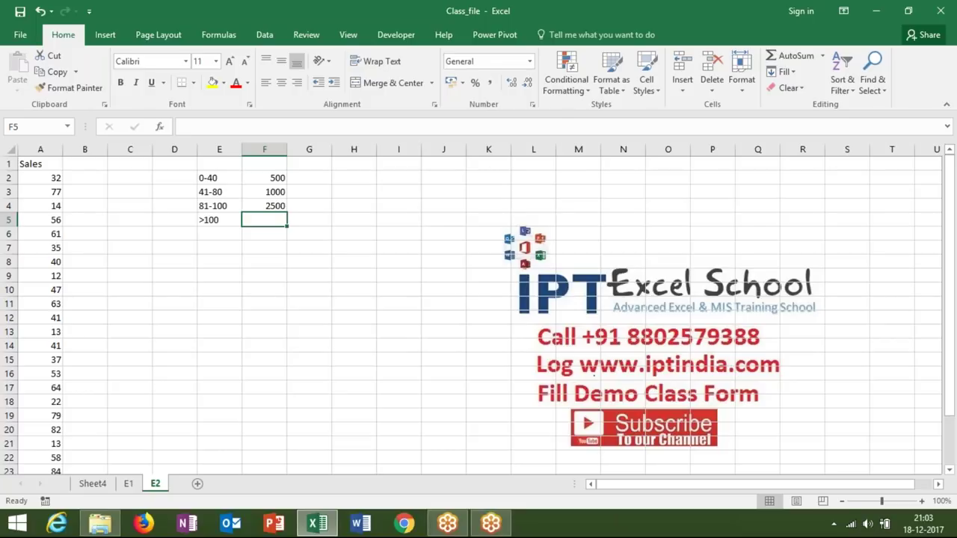
pyautogui.write('5000')
pyautogui.press('Return')
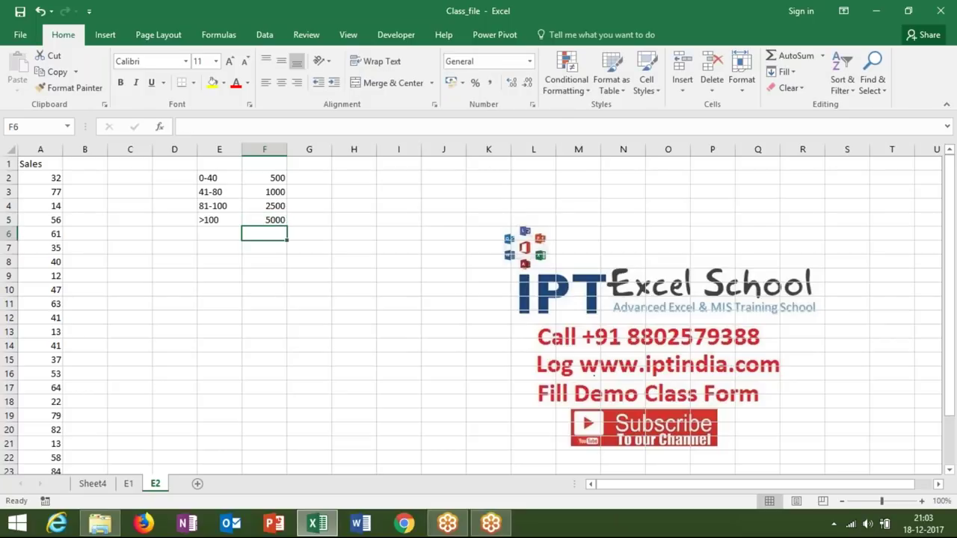
pyautogui.click(88, 180)
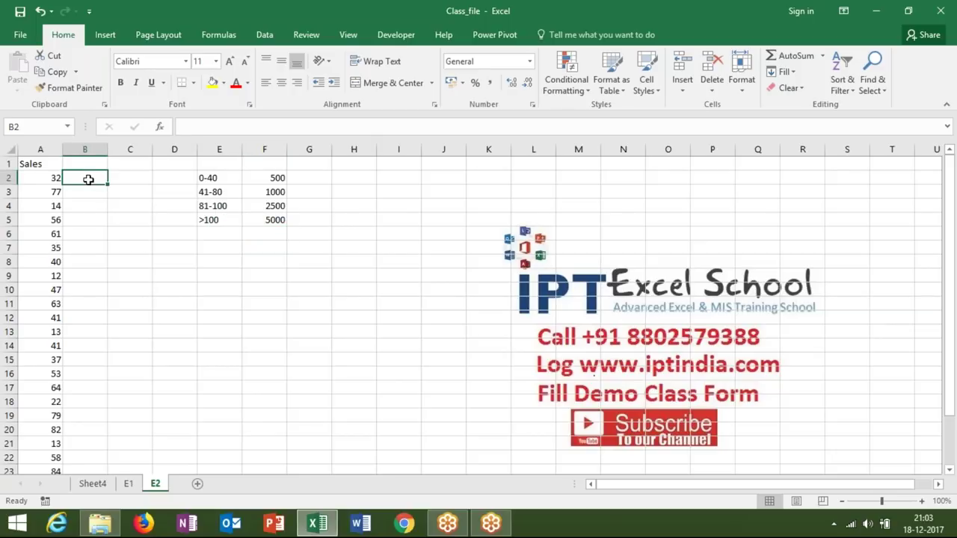
# Enter =IF(A2<=40,500,IF(A2<=80,1000,IF(A2<=100,2500,5000))) in B2.
pyautogui.write('=if')
pyautogui.press('Tab')
pyautogui.click(50, 181)
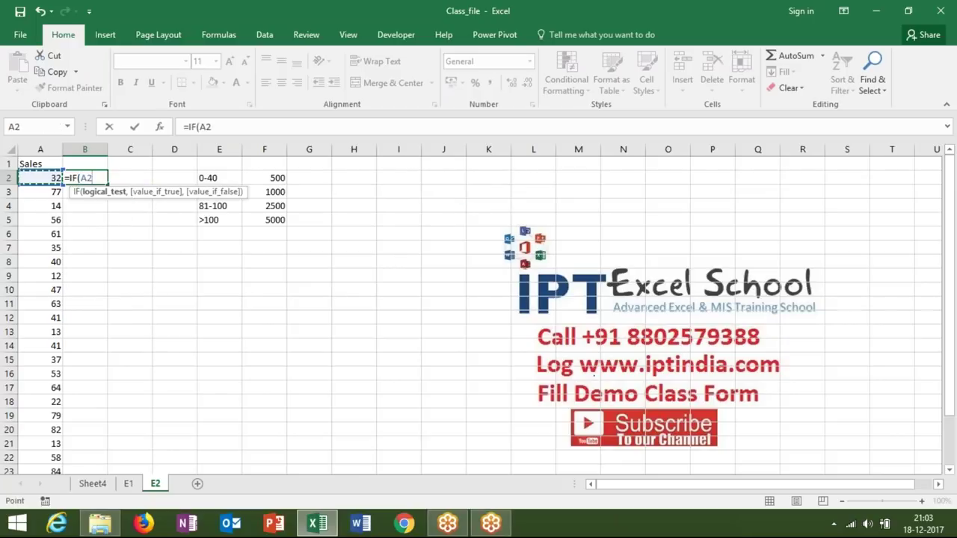
pyautogui.write('>')
pyautogui.write('=')
pyautogui.write('4')
pyautogui.press('BackSpace')
pyautogui.press('BackSpace')
pyautogui.press('BackSpace')
pyautogui.write('<=')
pyautogui.write('40,')
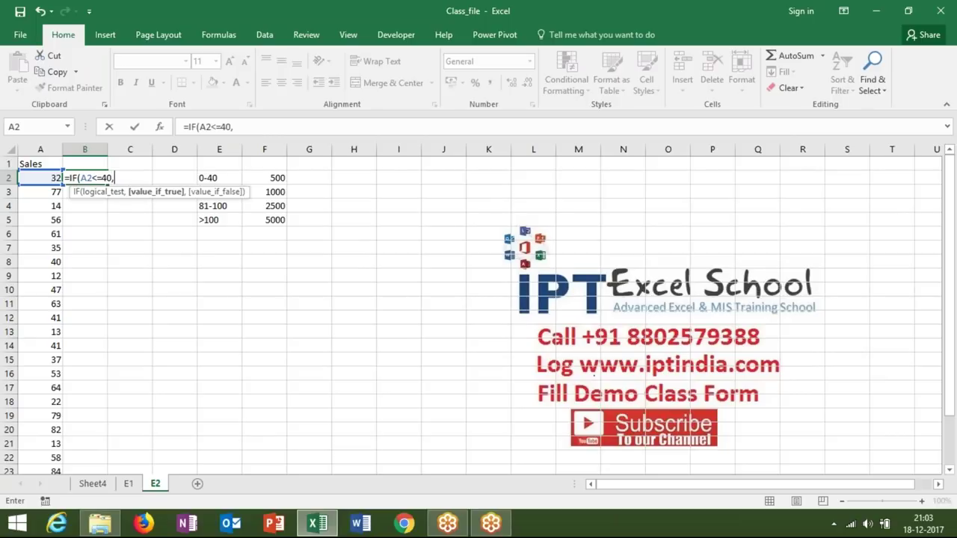
pyautogui.write('500')
pyautogui.write(',IF')
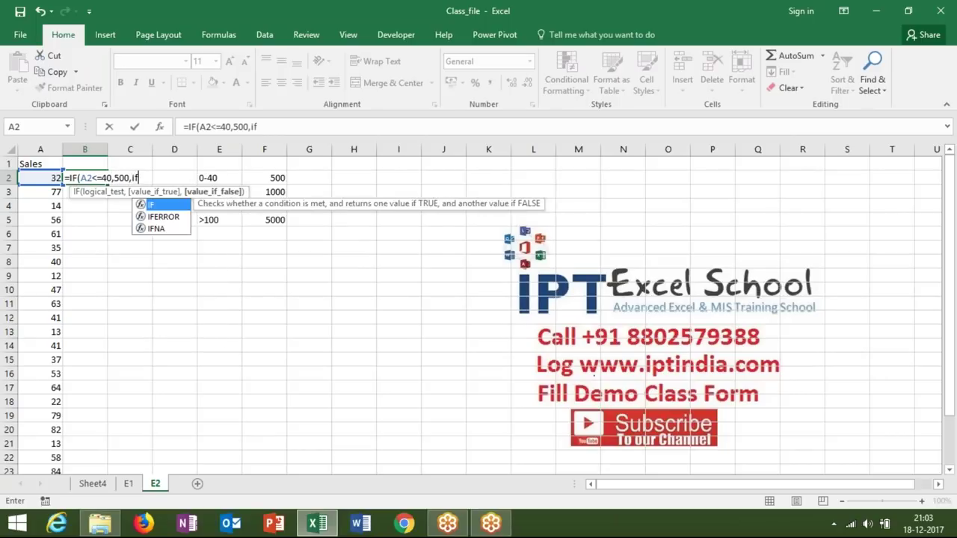
pyautogui.write('(')
pyautogui.click(40, 178)
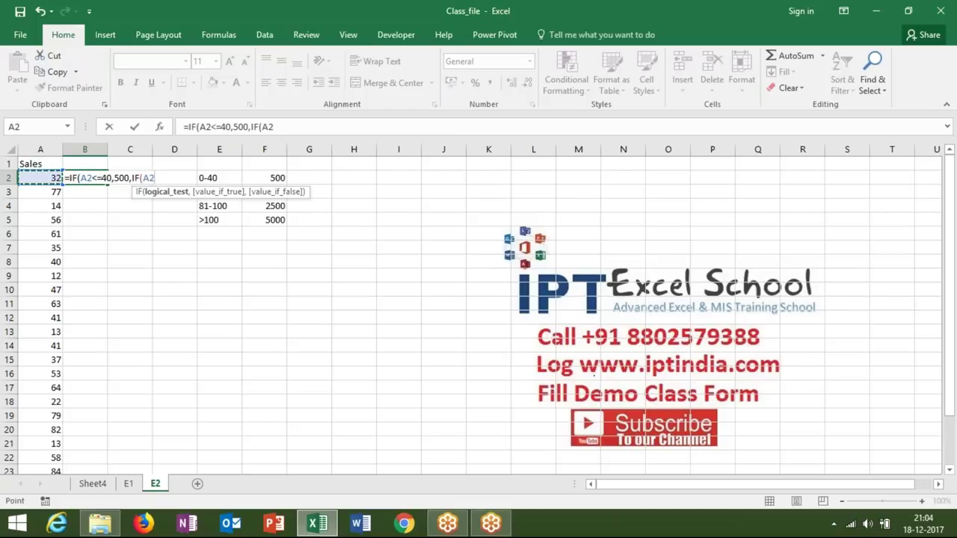
pyautogui.write('<=')
pyautogui.write('80')
pyautogui.write(',1000,IF(')
pyautogui.click(40, 177)
pyautogui.write('<=')
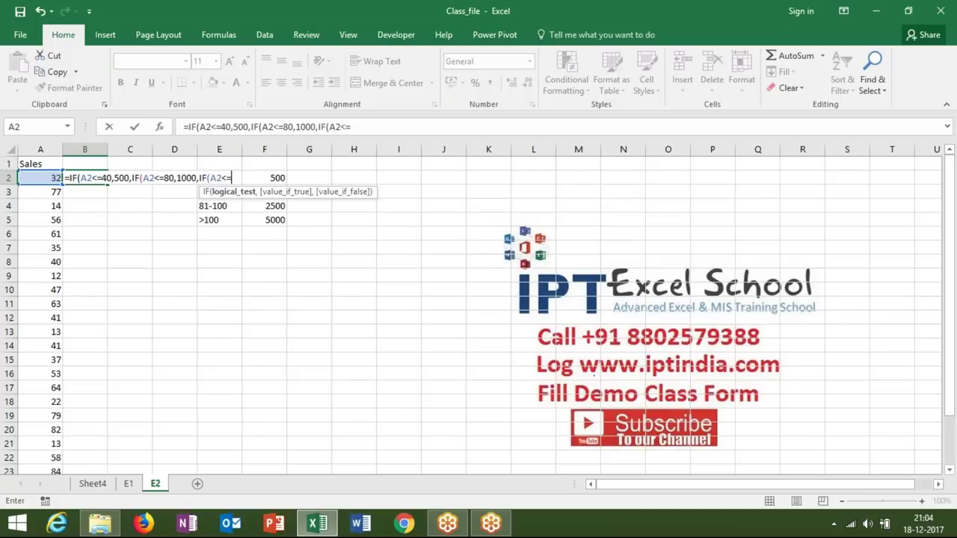
pyautogui.write('100')
pyautogui.write(',2500,5000')
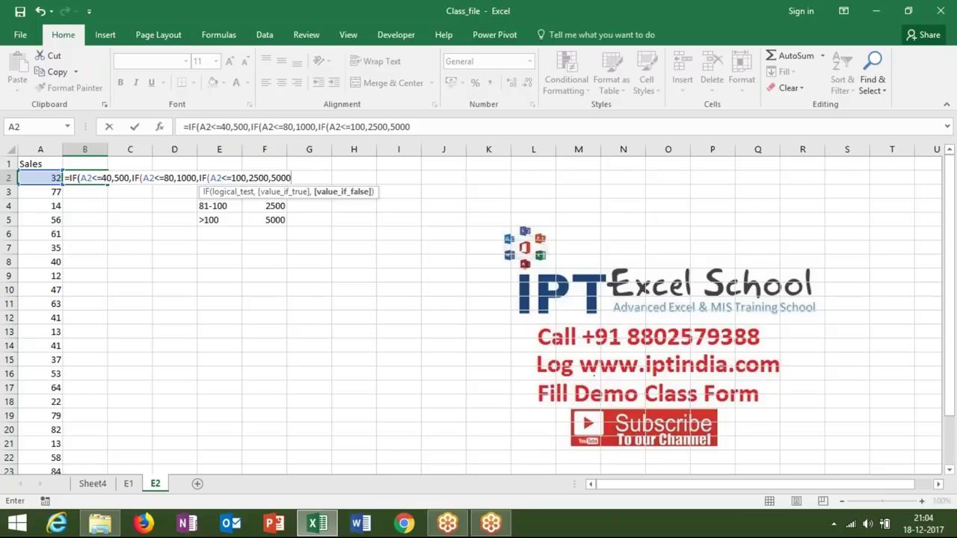
pyautogui.press('Return')
pyautogui.press('Return')
pyautogui.press('Up')
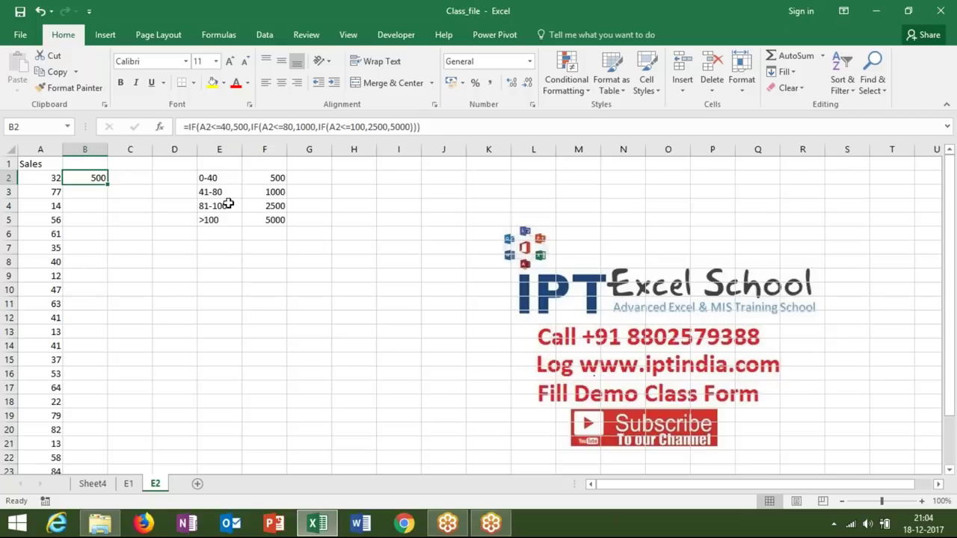
# Copy the B2 nested IF formula text from the formula bar.
pyautogui.moveTo(421, 129); pyautogui.dragTo(273, 127)
pyautogui.moveTo(218, 114); pyautogui.dragTo(184, 124)
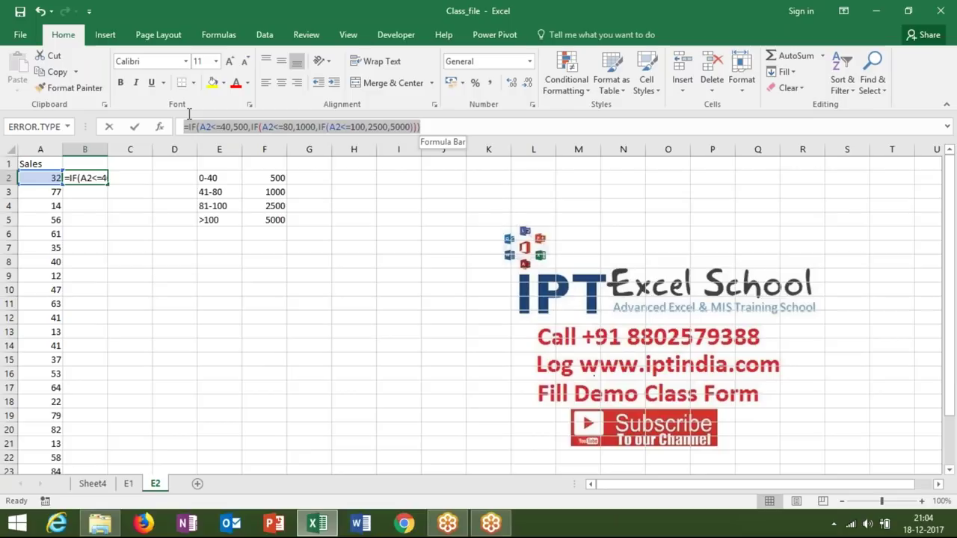
pyautogui.press('Escape')
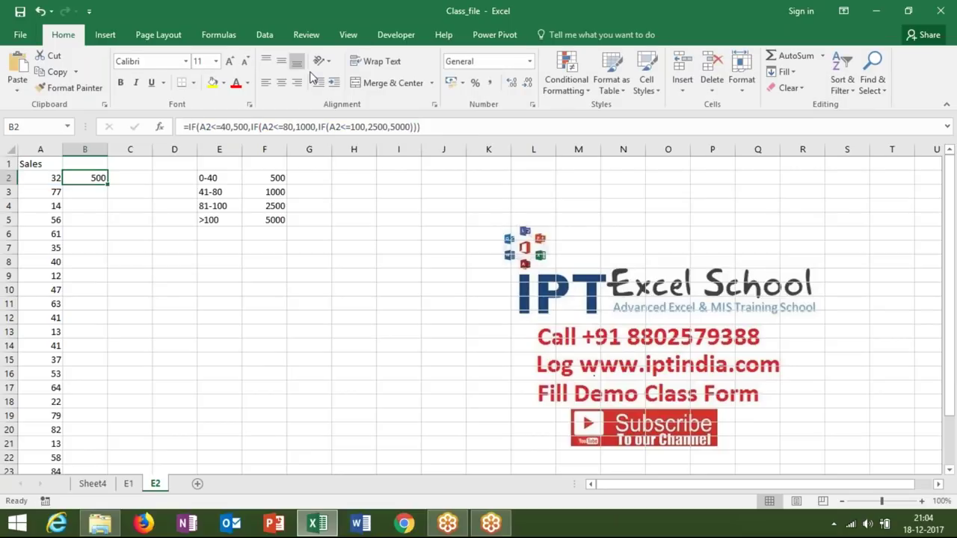
# Define the name INC referring to the pasted nested IF formula, fixing the doubled equals sign.
pyautogui.click(219, 35)
pyautogui.click(452, 57)
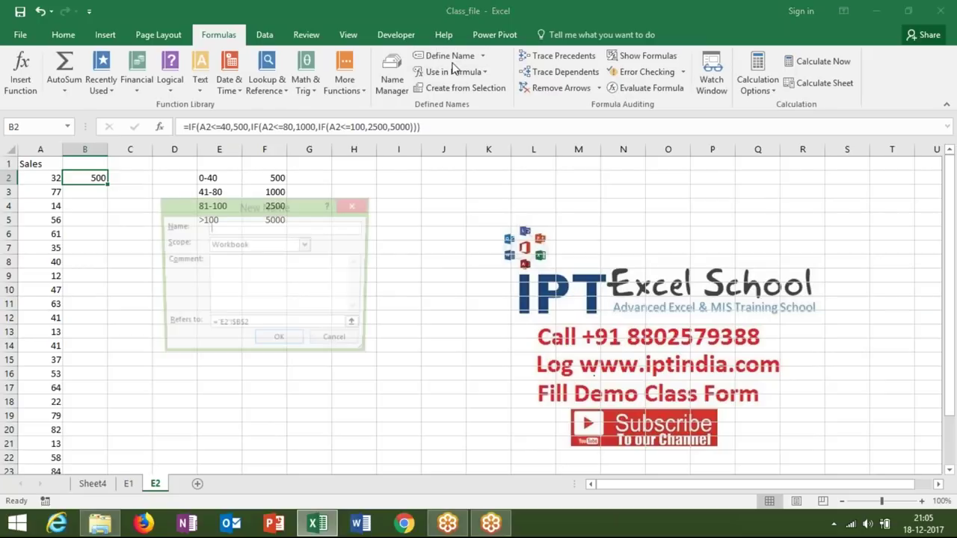
pyautogui.write('INC')
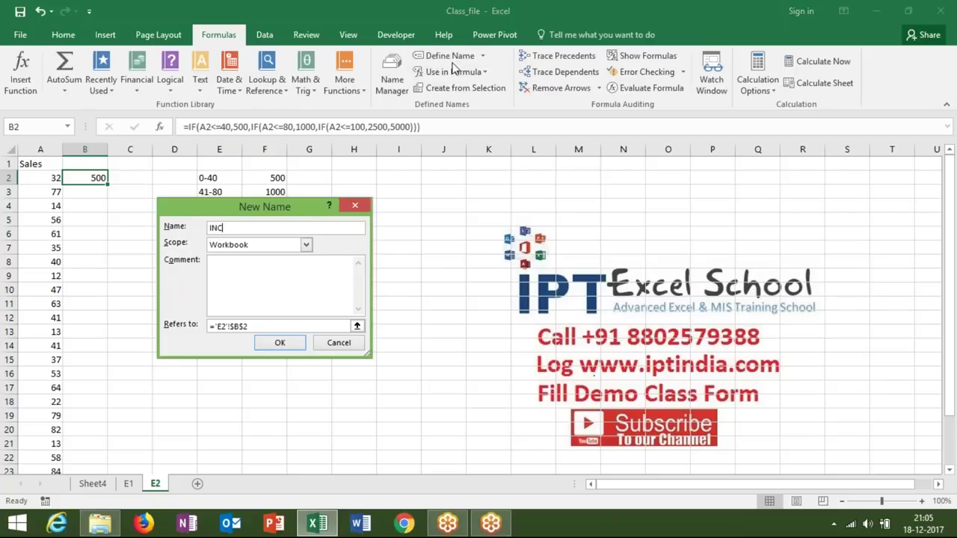
pyautogui.click(281, 326)
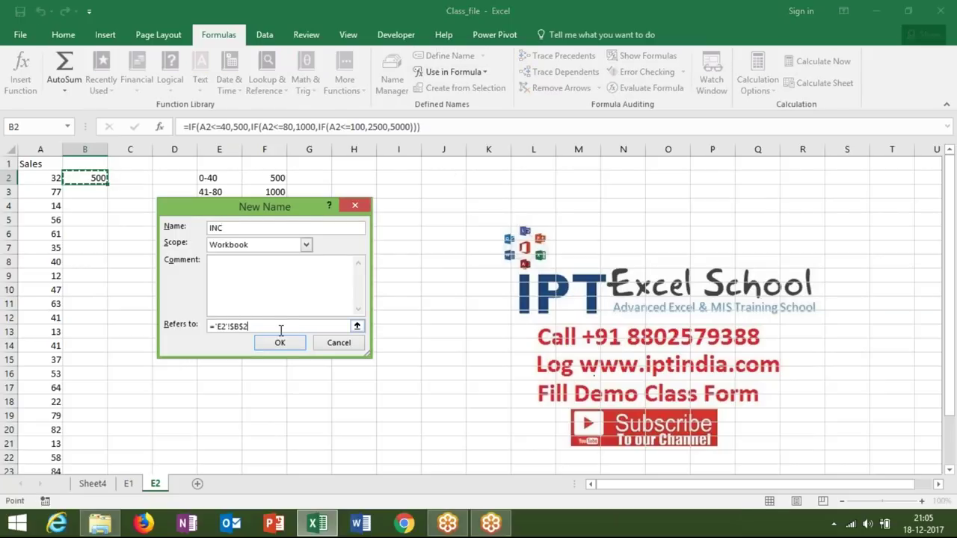
pyautogui.press('BackSpace')
pyautogui.press('BackSpace')
pyautogui.press('BackSpace')
pyautogui.write('=')
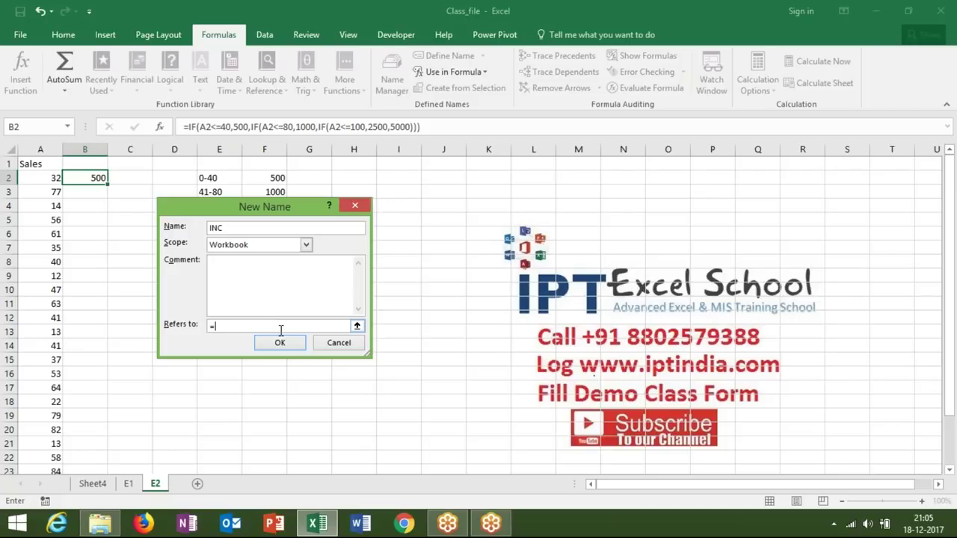
pyautogui.hotkey('ctrl', 'v')
pyautogui.click(280, 342)
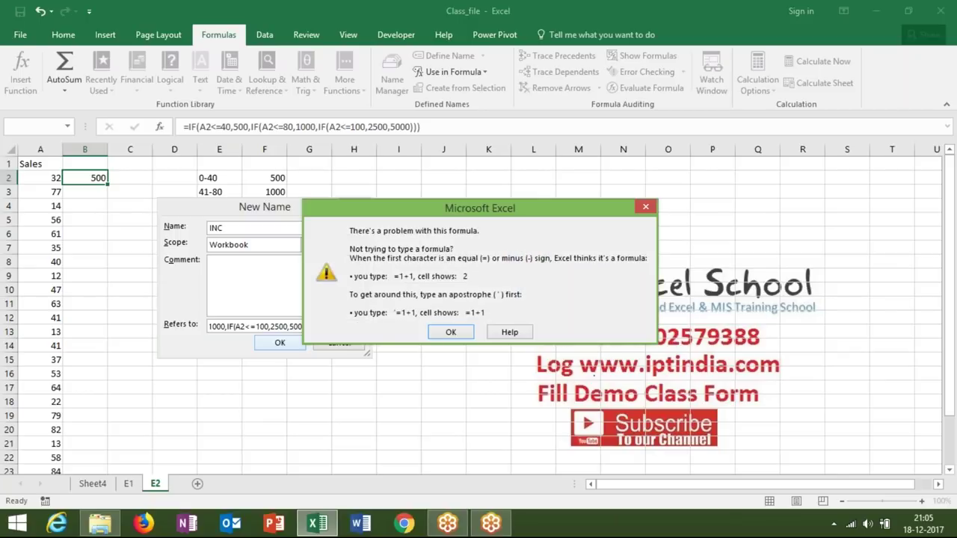
pyautogui.click(447, 333)
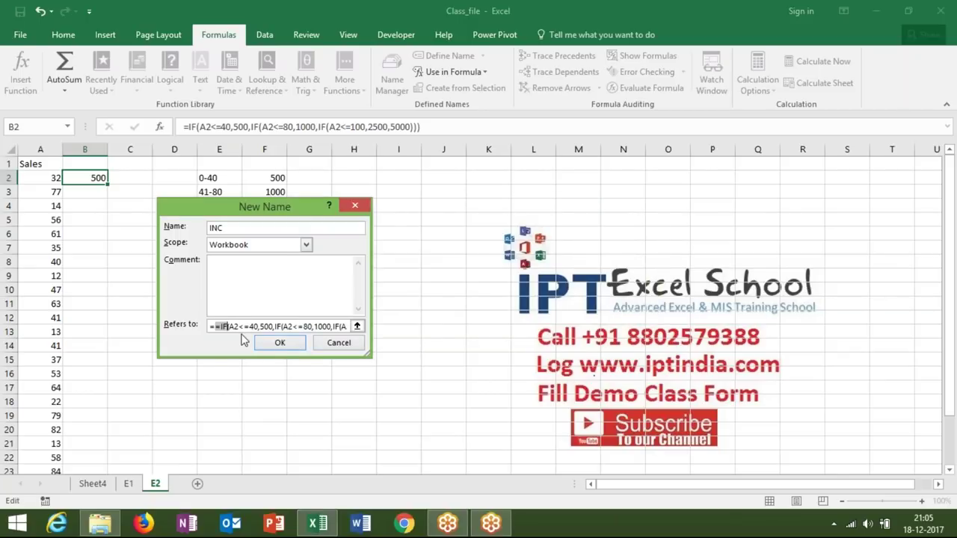
pyautogui.click(216, 326)
pyautogui.press('BackSpace')
pyautogui.click(259, 345)
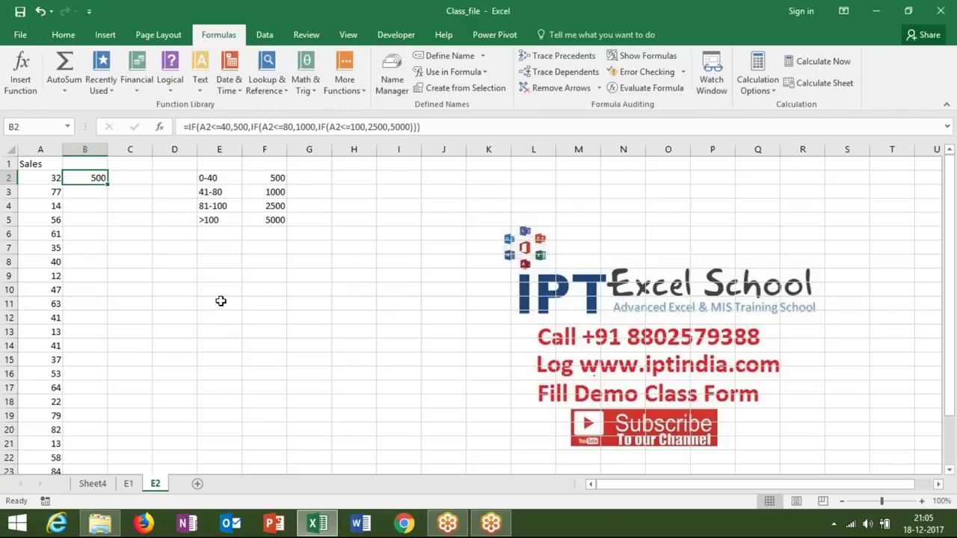
# Enter =INC in B3 and copy it down column B for every sales row.
pyautogui.press('Down')
pyautogui.write('=i')
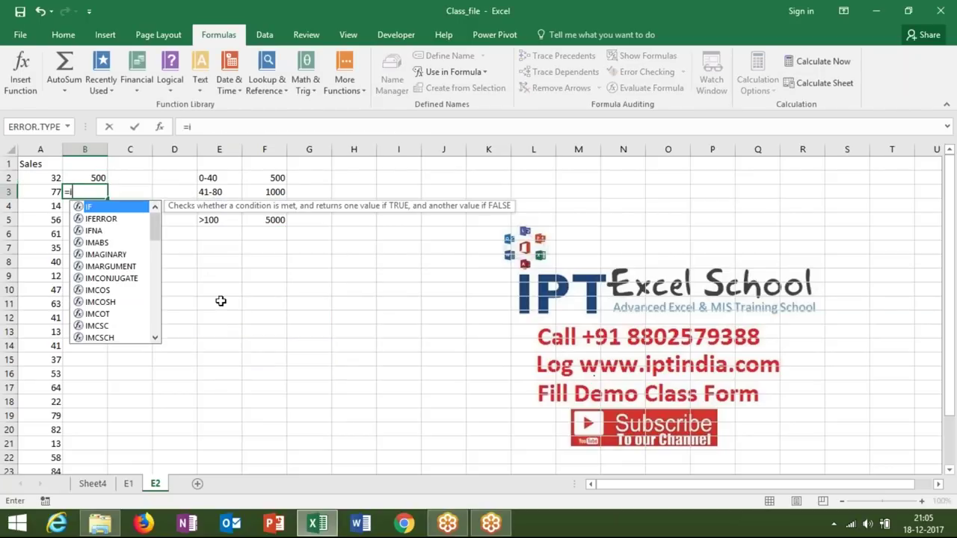
pyautogui.write('ncentive')
pyautogui.press('Return')
pyautogui.press('Up')
pyautogui.click(110, 205)
pyautogui.click(103, 202)
pyautogui.click(102, 195)
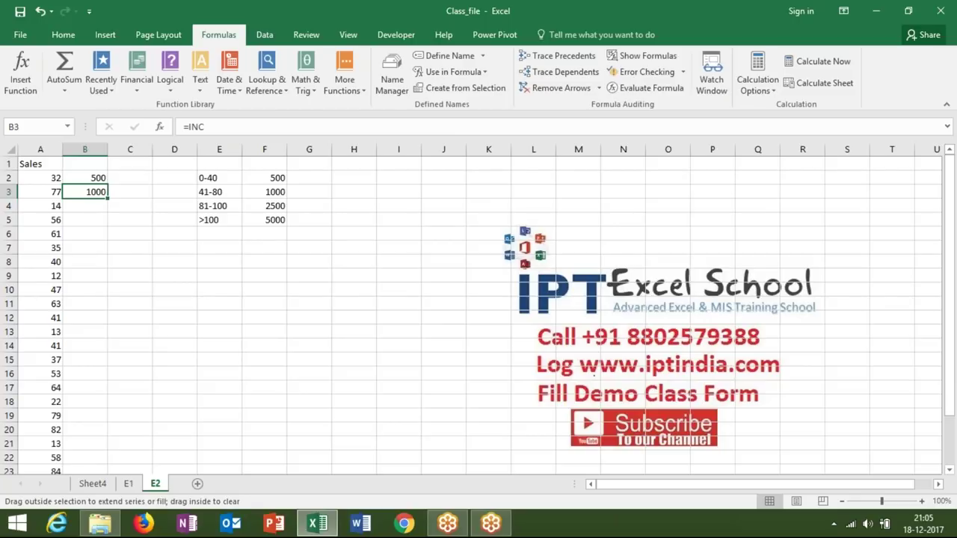
pyautogui.doubleClick(107, 198)
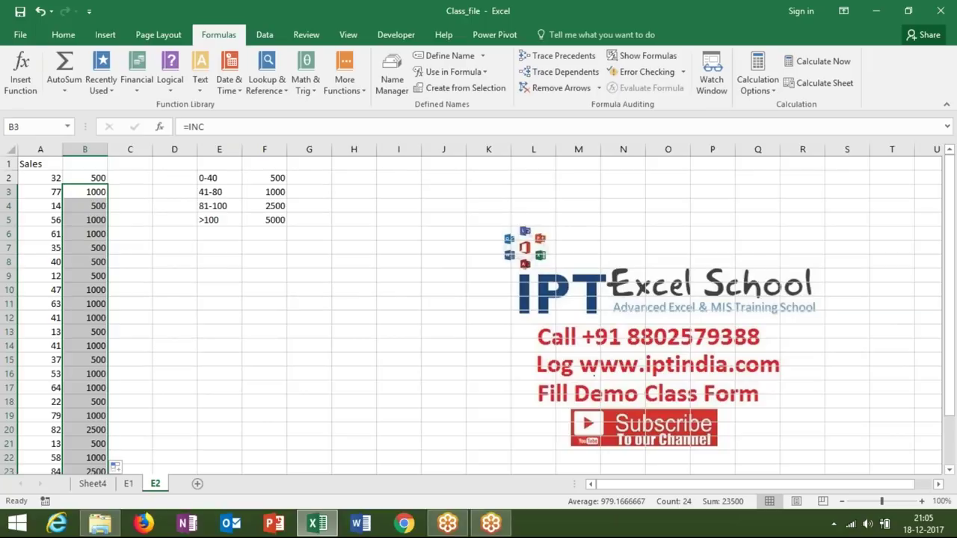
pyautogui.click(97, 180)
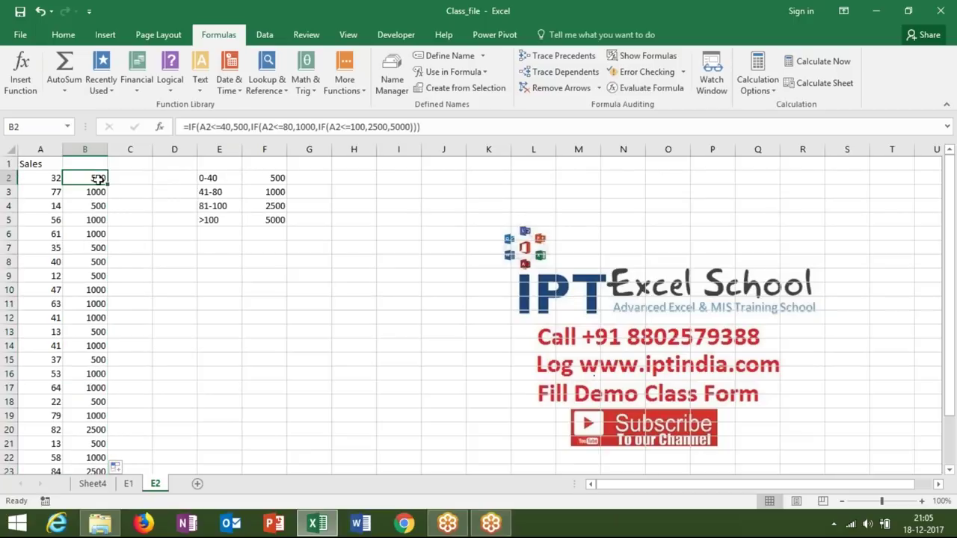
# Enter test sales 25 in F9 and =INC in G9, returning 500.
pyautogui.click(266, 274)
pyautogui.write('25')
pyautogui.press('Tab')
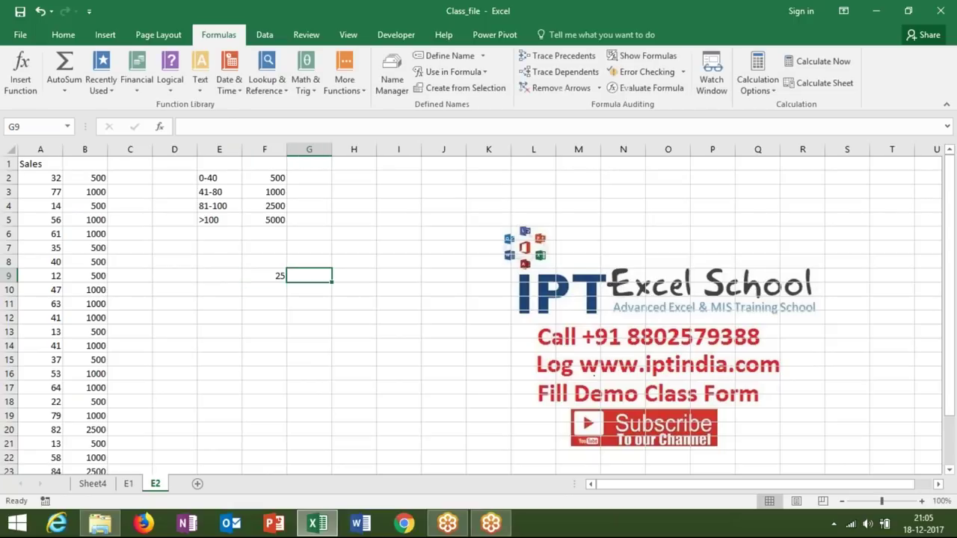
pyautogui.write('=in')
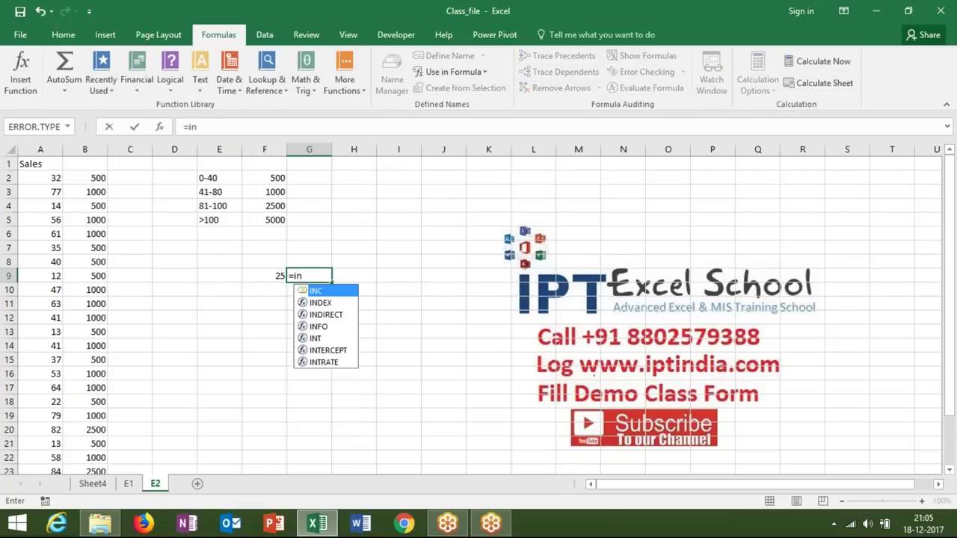
pyautogui.press('BackSpace')
pyautogui.write('f(')
pyautogui.press('Return')
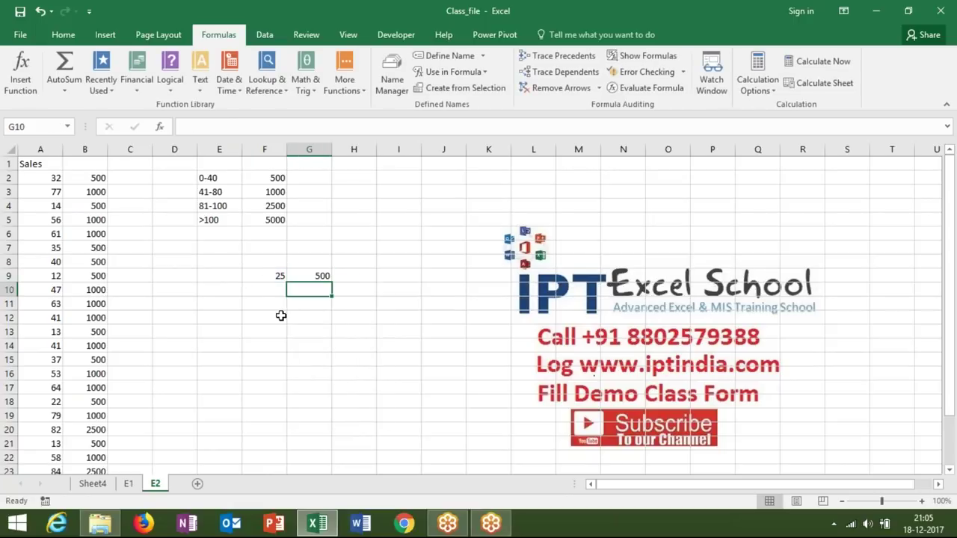
# Enter 65 in F12, then cancel an unfinished =inc formula in F13.
pyautogui.click(281, 315)
pyautogui.write('65')
pyautogui.press('Return')
pyautogui.write('=i')
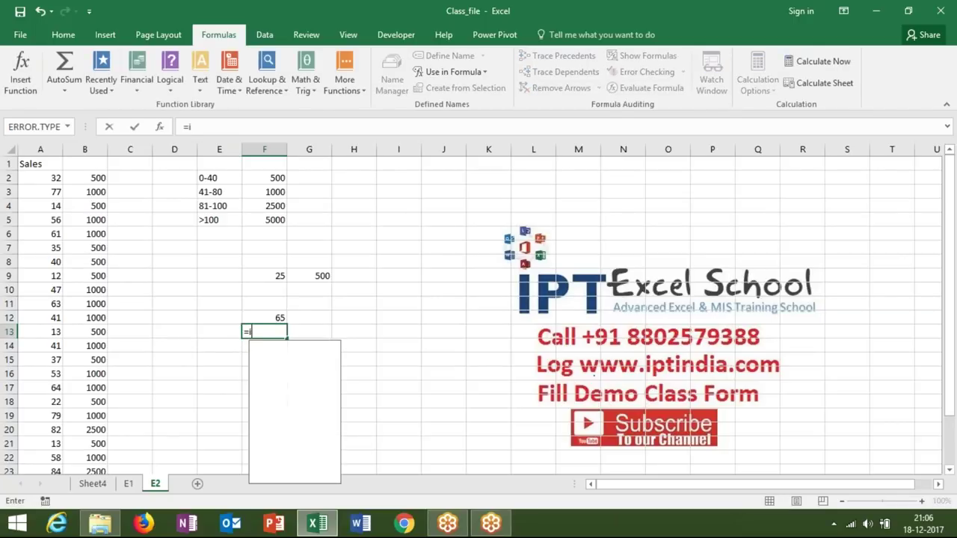
pyautogui.write('nc')
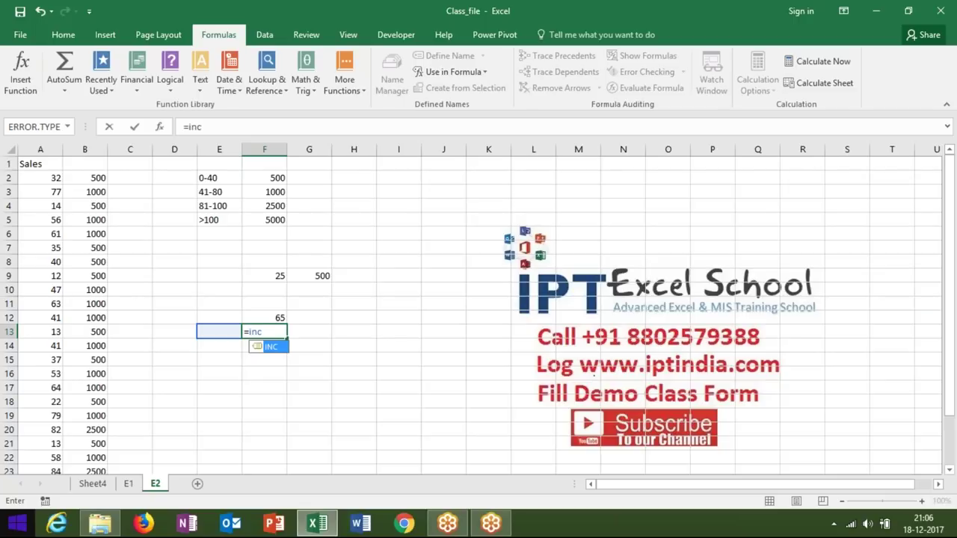
pyautogui.press('Escape')
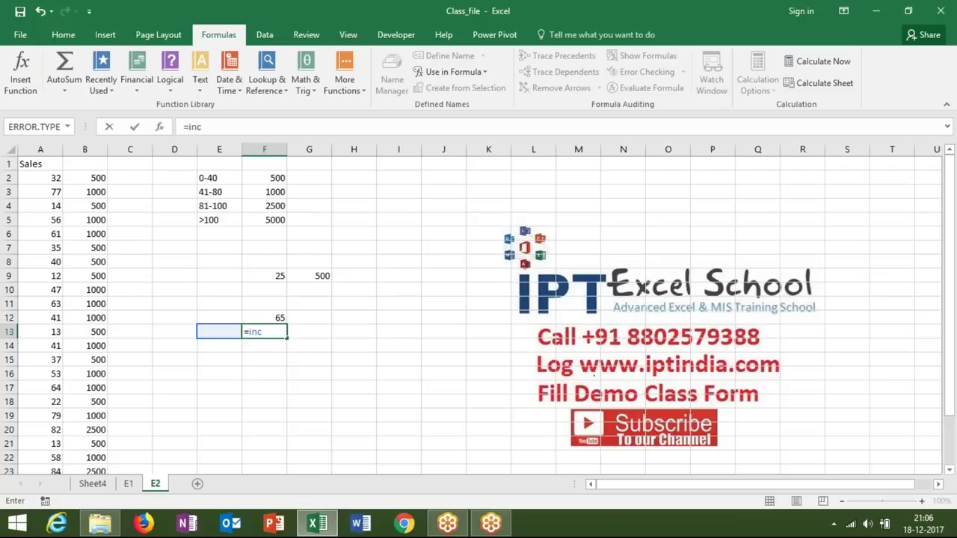
pyautogui.press('Escape')
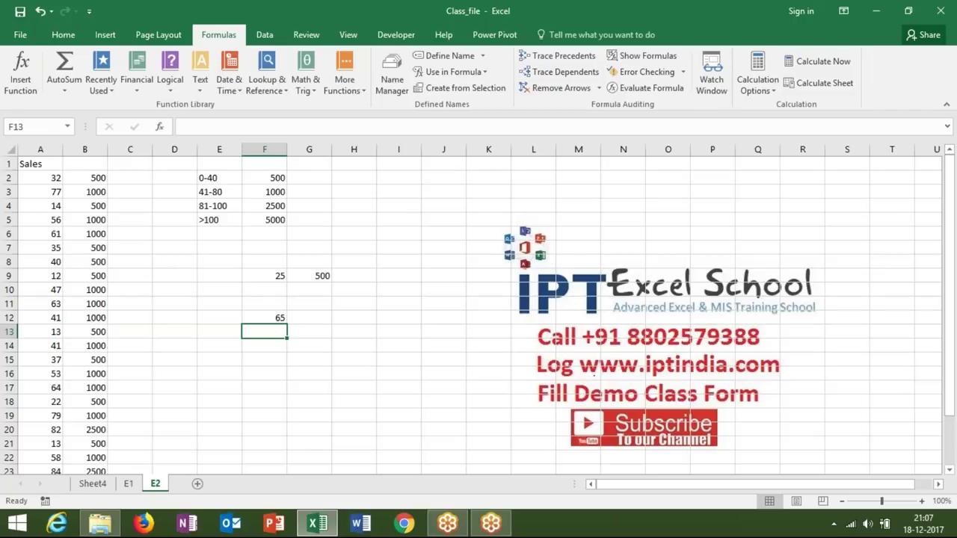
pyautogui.click(21, 36)
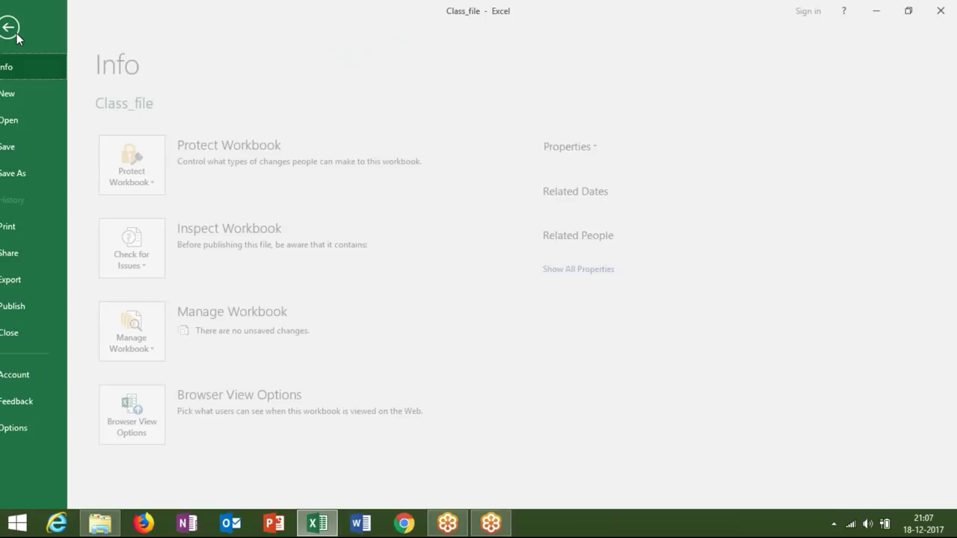
pyautogui.click(38, 120)
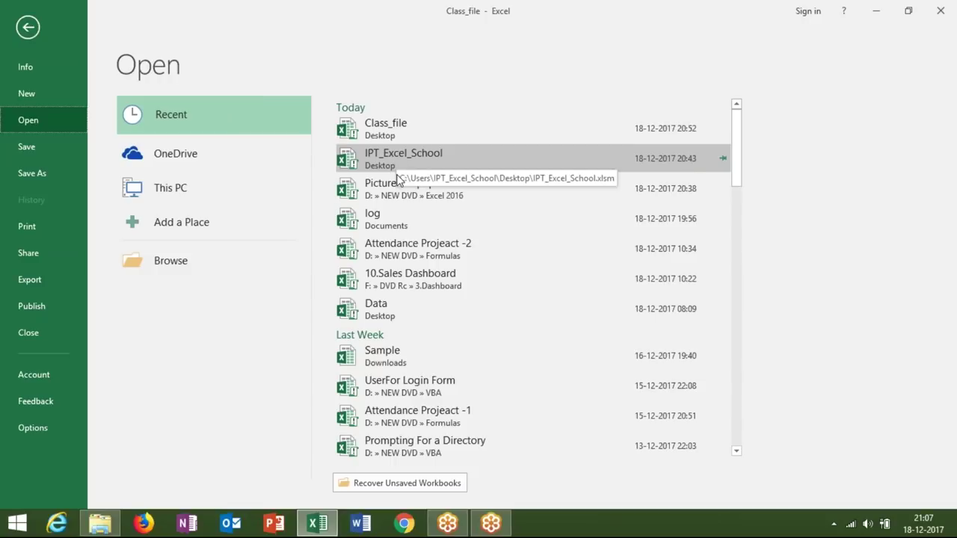
pyautogui.click(410, 255)
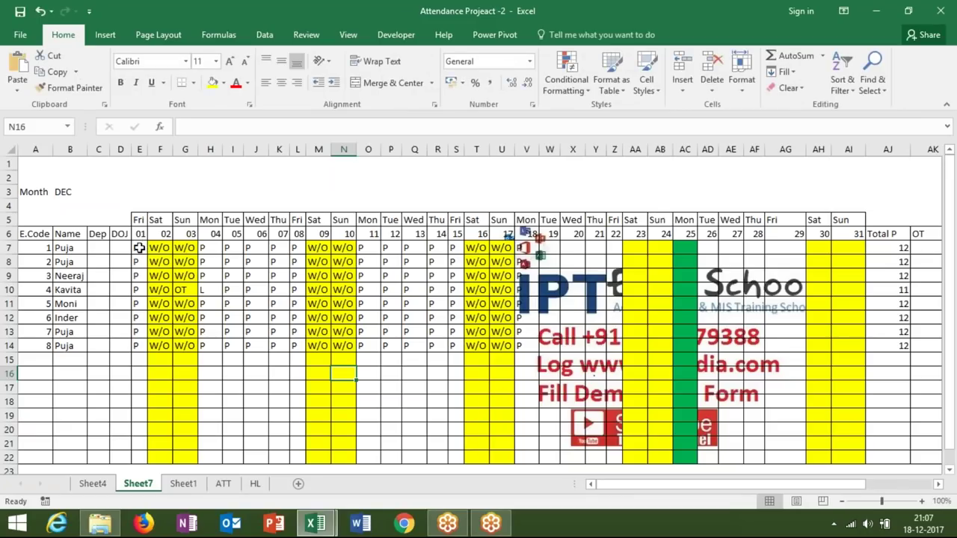
pyautogui.click(139, 248)
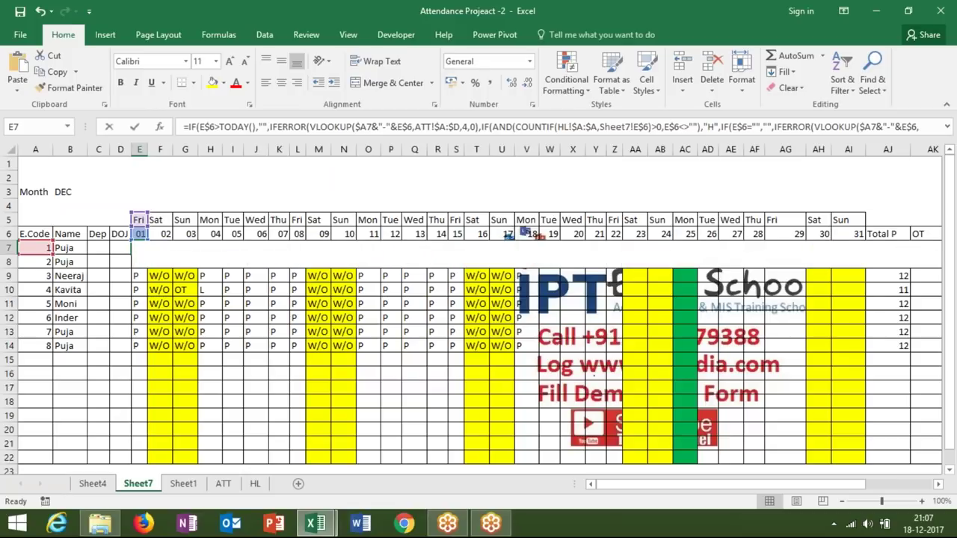
pyautogui.doubleClick(139, 248)
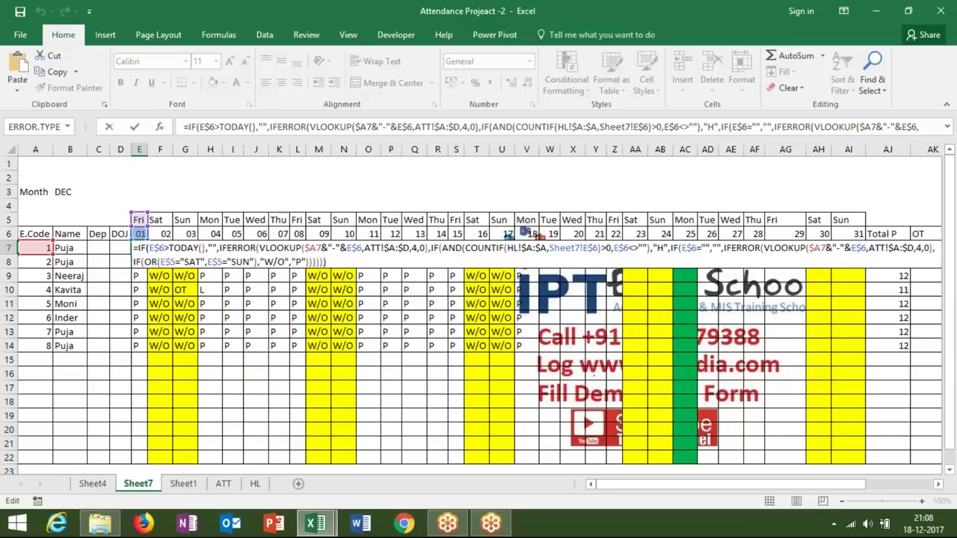
pyautogui.write("'")
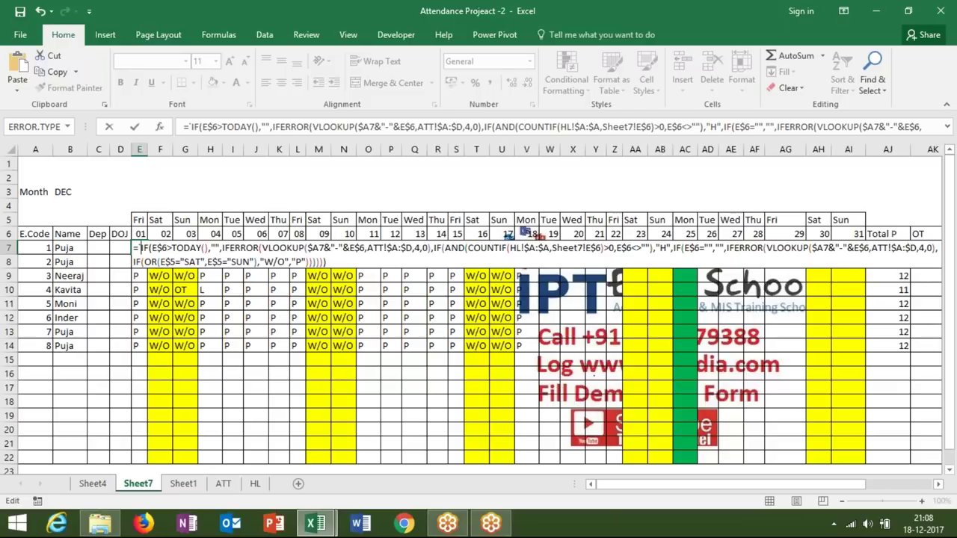
pyautogui.press('BackSpace')
pyautogui.hotkey('ctrl', 'Return')
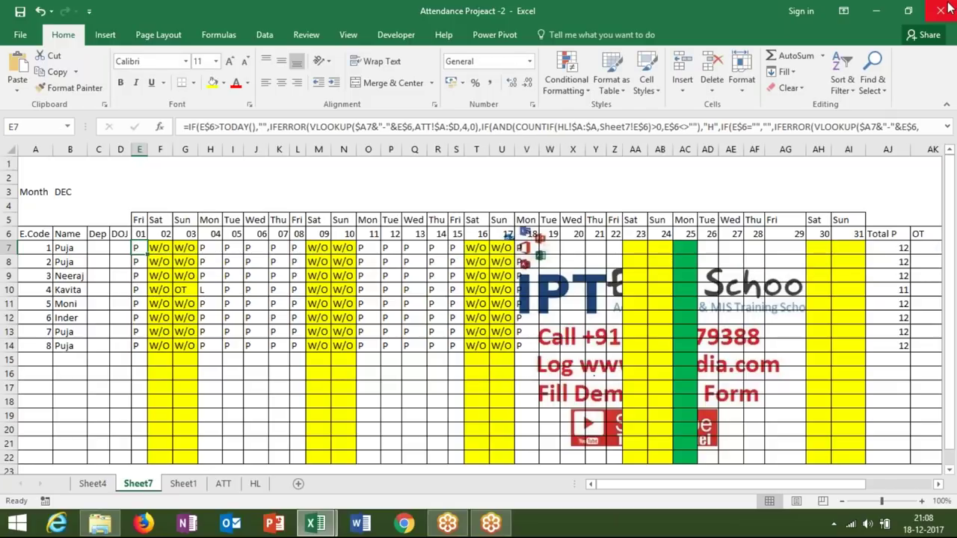
pyautogui.click(942, 10)
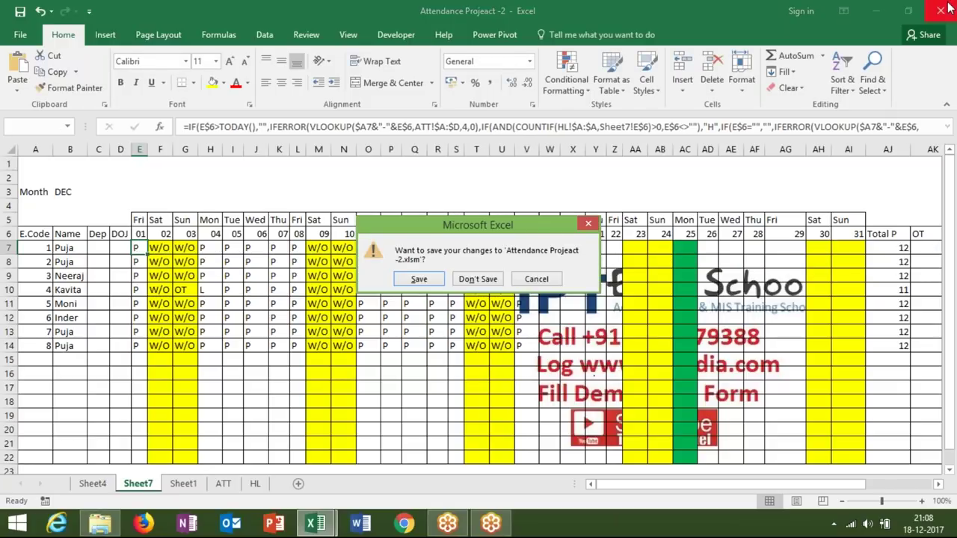
pyautogui.click(470, 278)
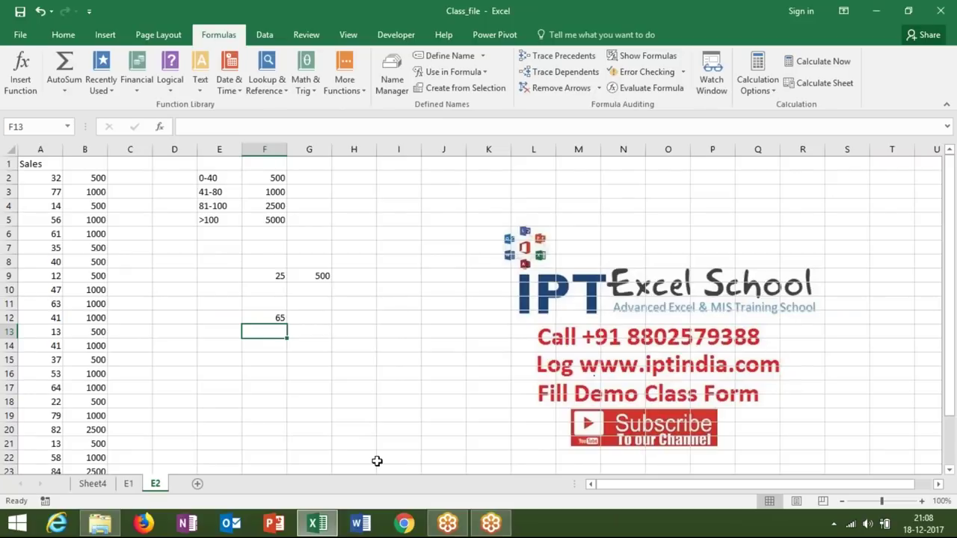
# Save the workbook as 'Name Triks' in D:\NEW DVD\Formulas, then close Excel.
pyautogui.click(20, 36)
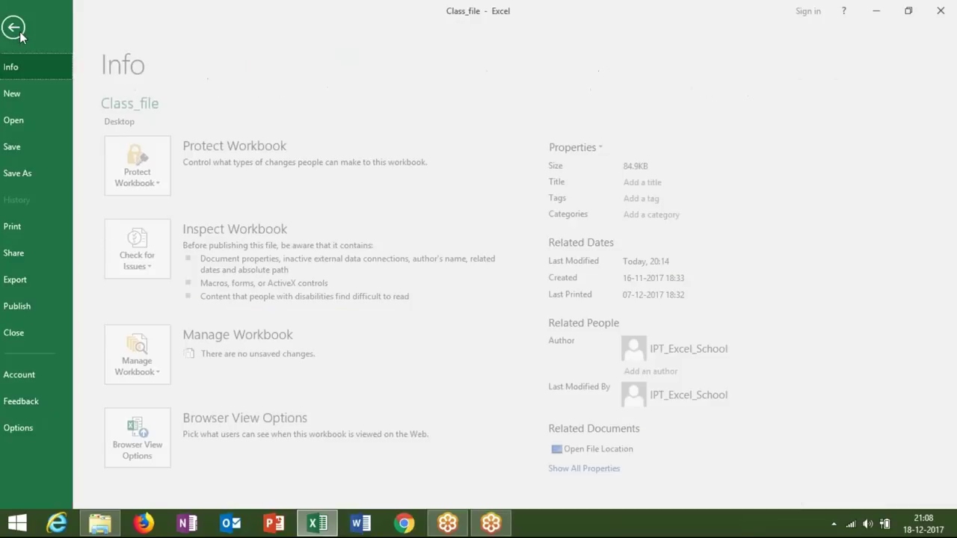
pyautogui.click(41, 173)
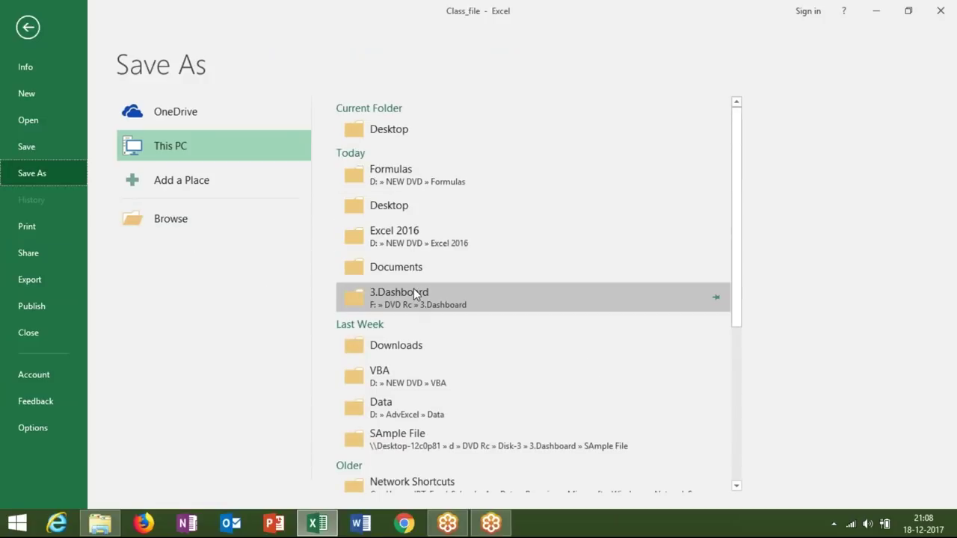
pyautogui.click(402, 240)
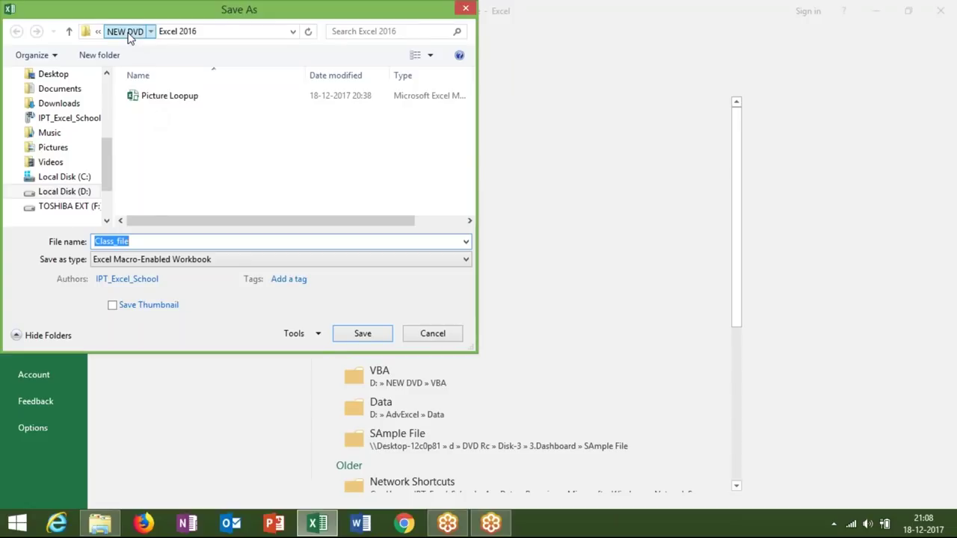
pyautogui.click(124, 32)
pyautogui.click(159, 143)
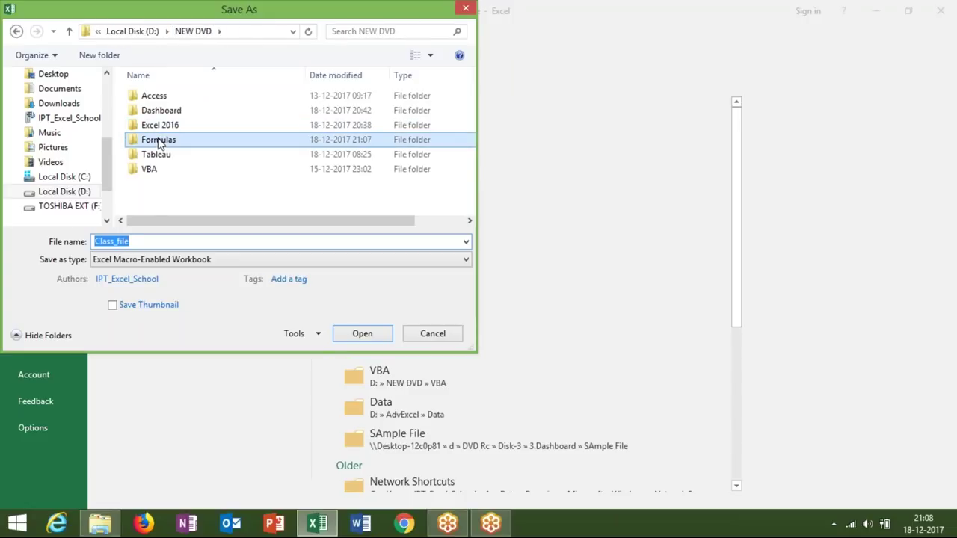
pyautogui.doubleClick(159, 143)
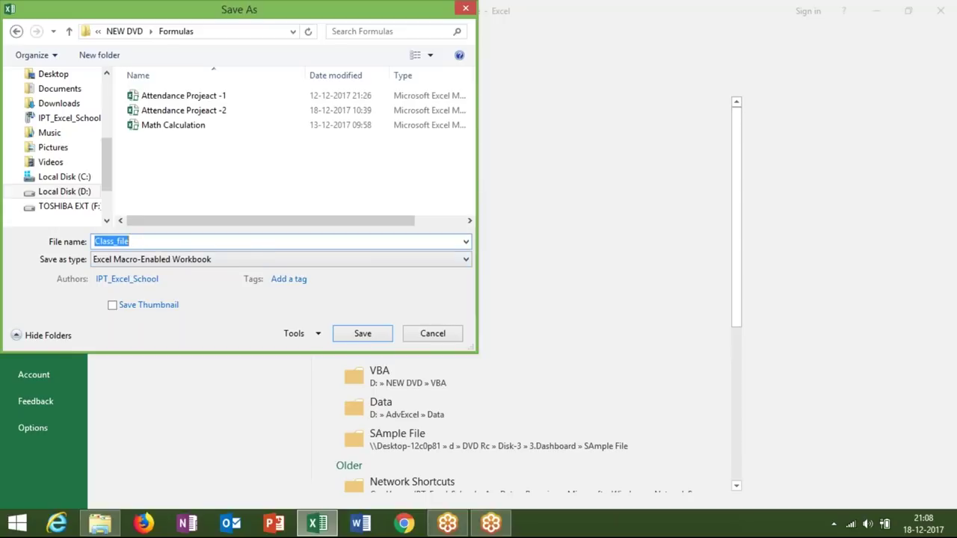
pyautogui.write('Name ')
pyautogui.write('Triks')
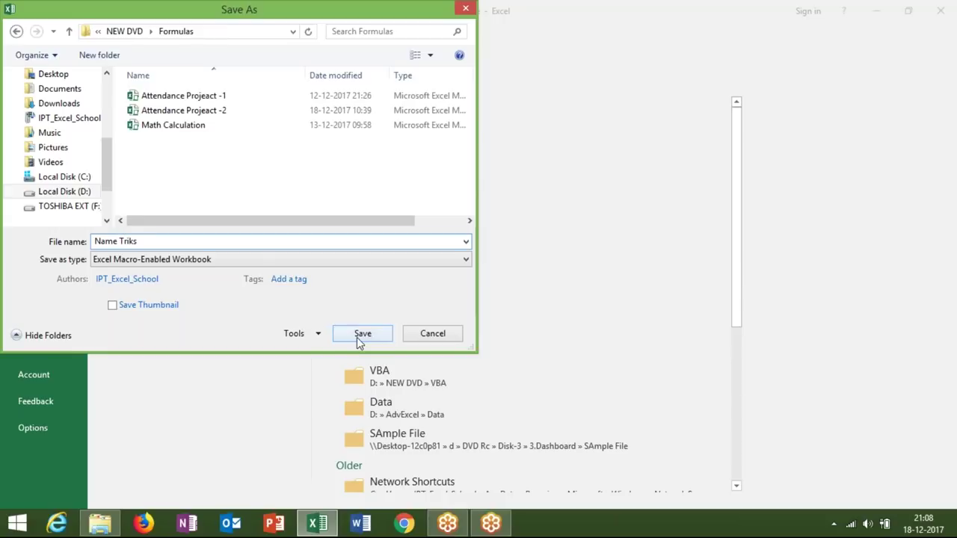
pyautogui.click(356, 336)
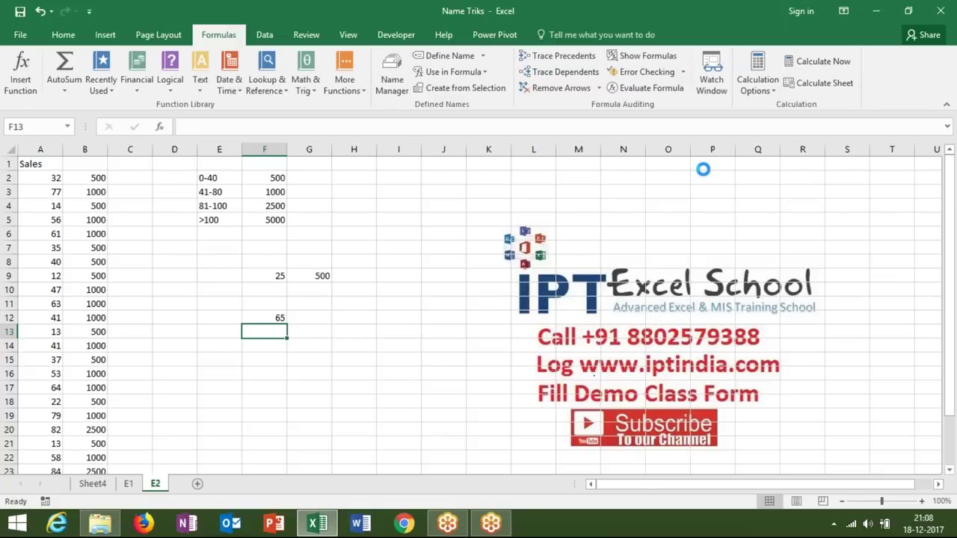
pyautogui.click(940, 11)
pyautogui.click(940, 11)
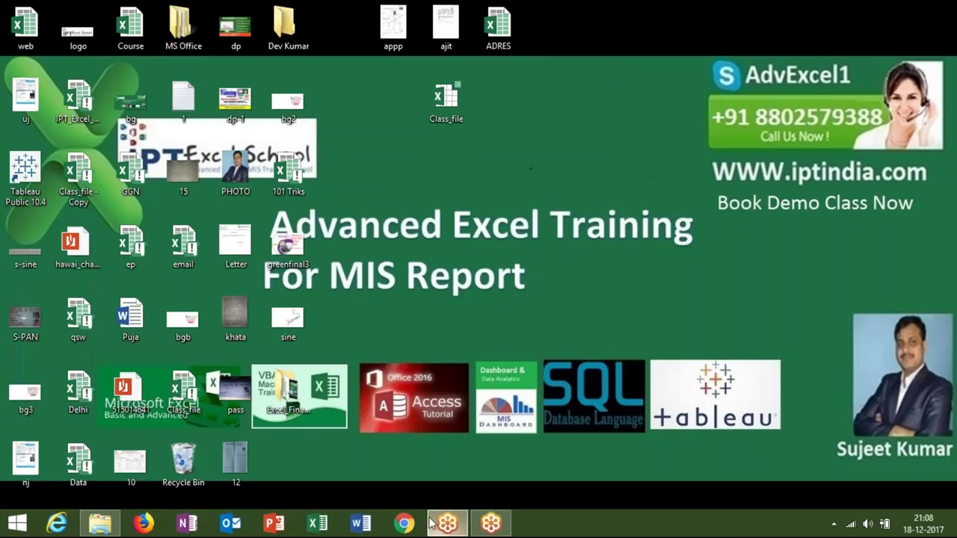